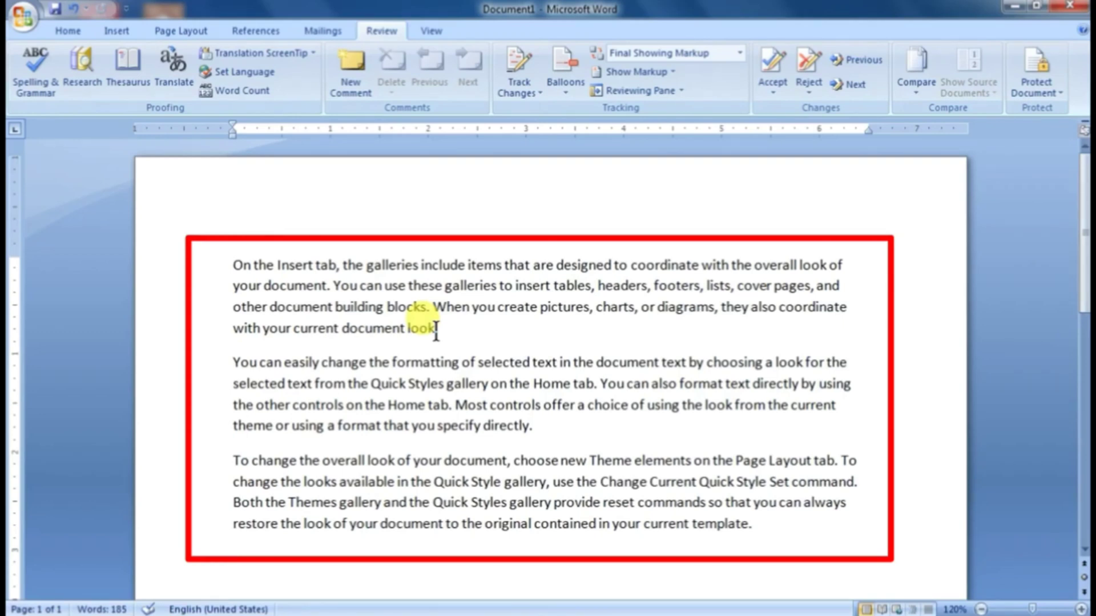
Step: Delete one letter from five words in the first paragraph so they read "Inert", "docuent", "lok", "incude" and "buiding"
{"action": "left_click", "coordinate": [421, 286]}
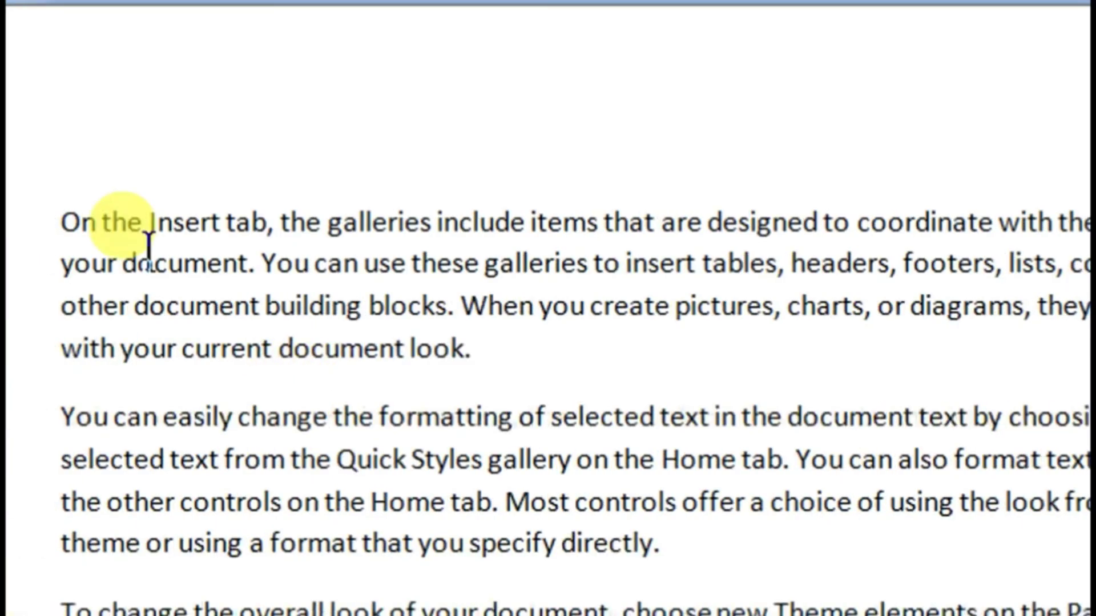
{"action": "left_click", "coordinate": [207, 224]}
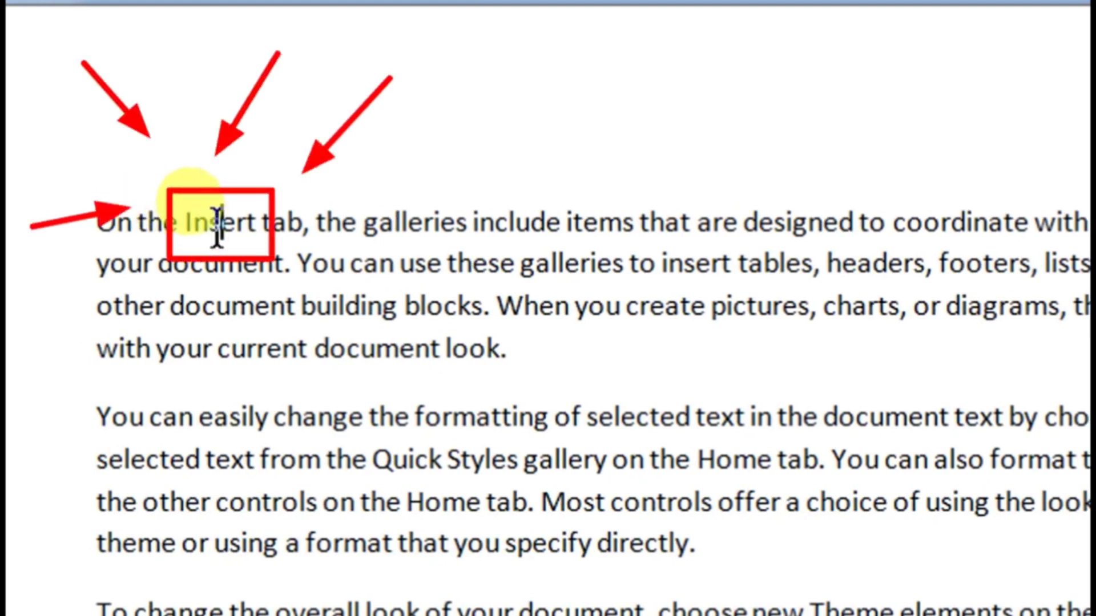
{"action": "key", "text": "BackSpace"}
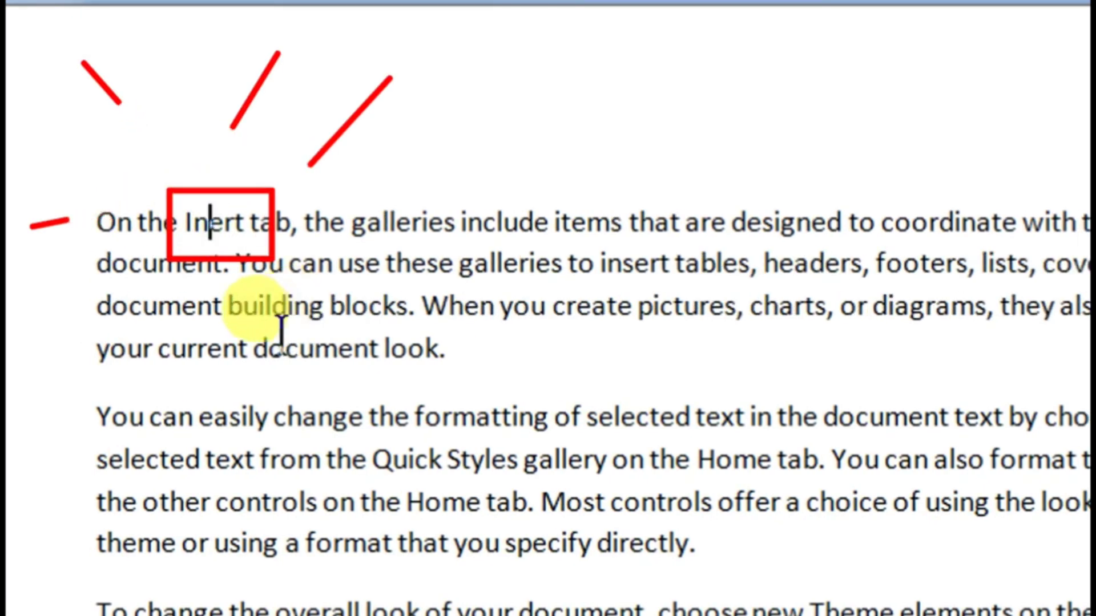
{"action": "left_click", "coordinate": [183, 263]}
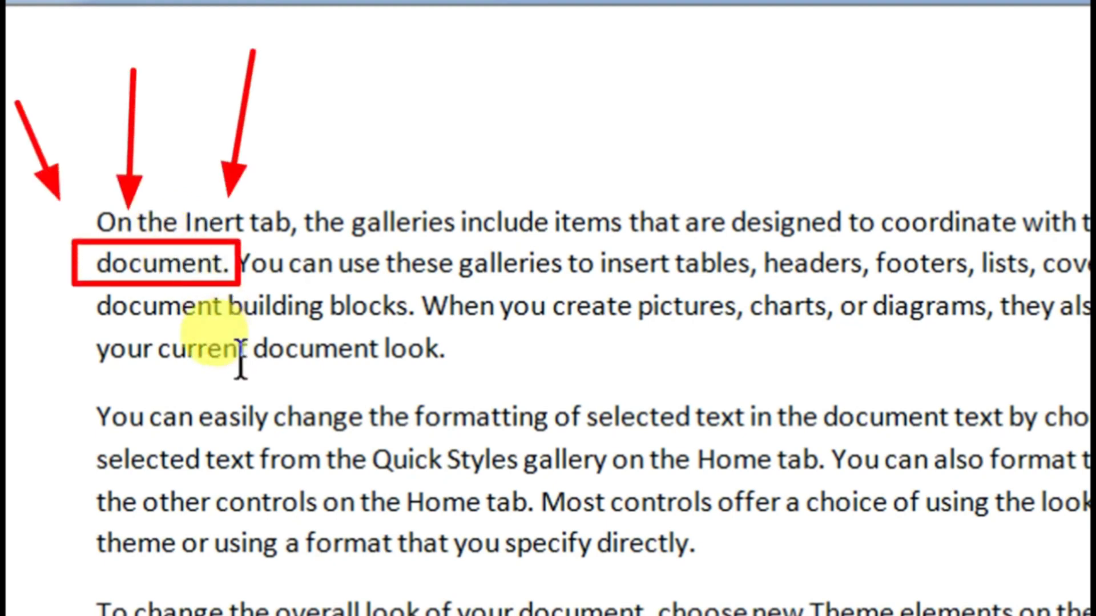
{"action": "key", "text": "BackSpace"}
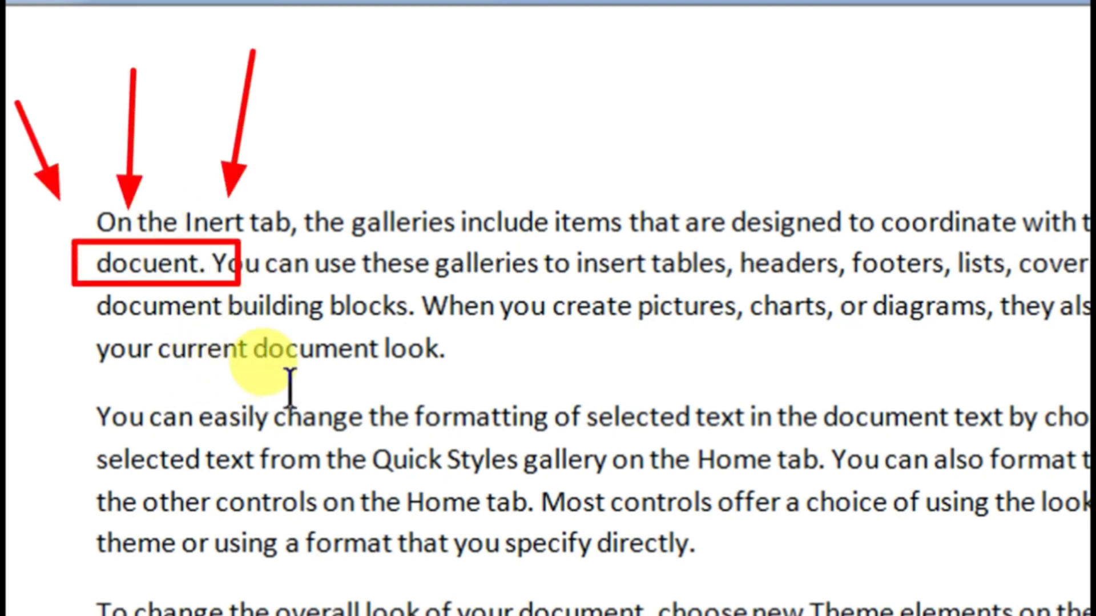
{"action": "left_click", "coordinate": [409, 349]}
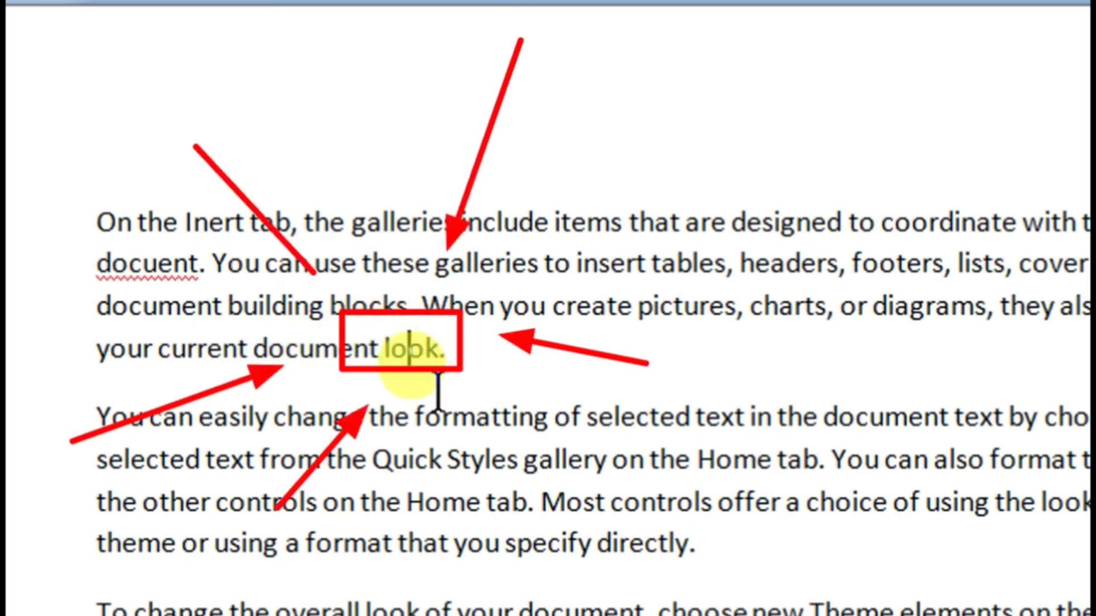
{"action": "key", "text": "BackSpace"}
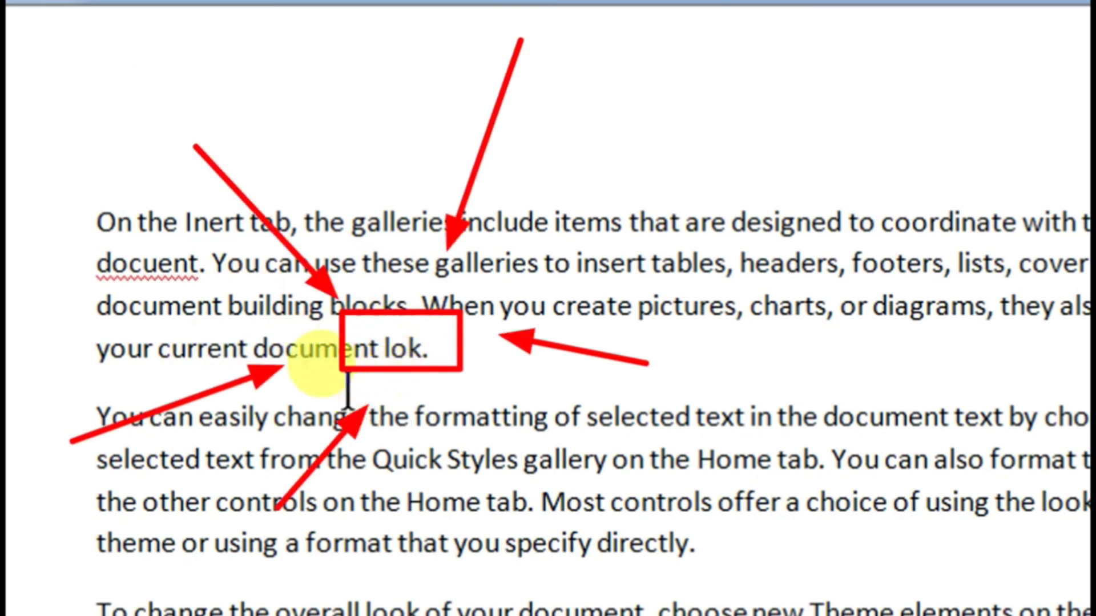
{"action": "left_click", "coordinate": [505, 223]}
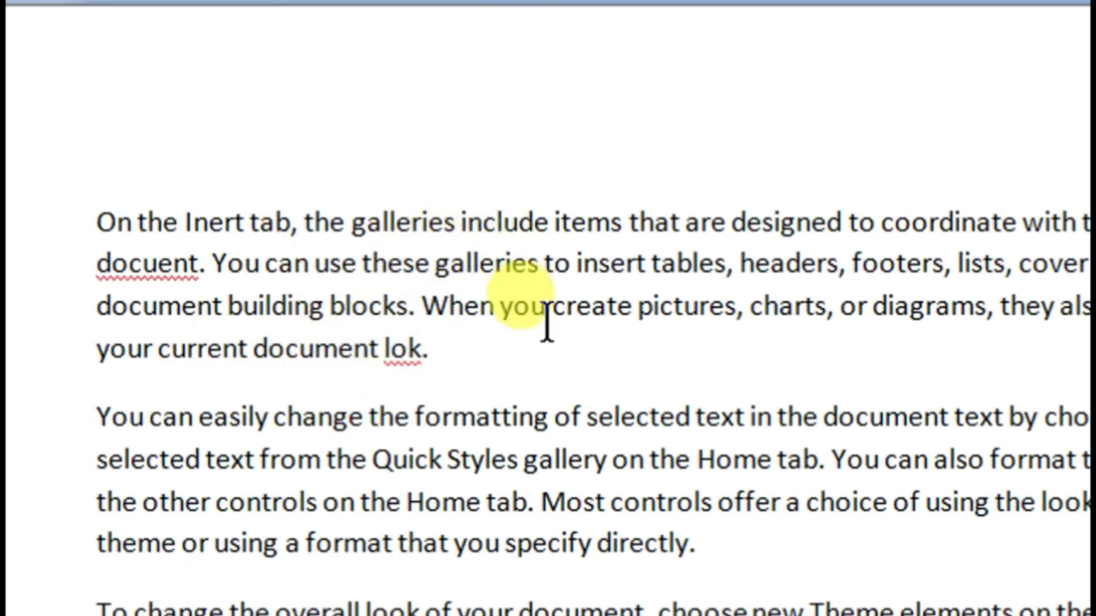
{"action": "key", "text": "BackSpace"}
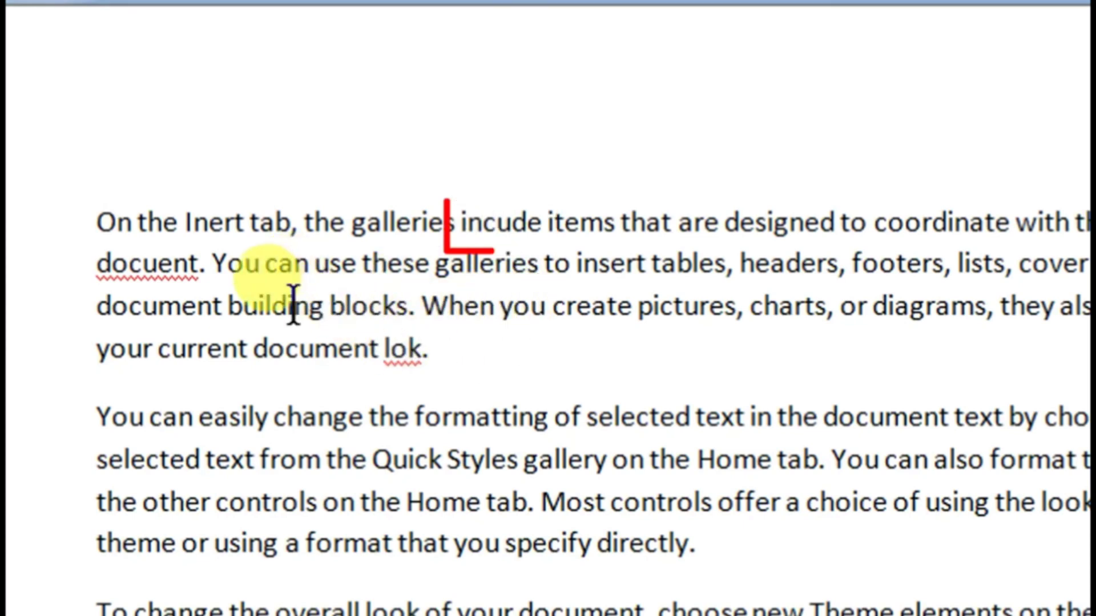
{"action": "left_click", "coordinate": [268, 306]}
{"action": "key", "text": "BackSpace"}
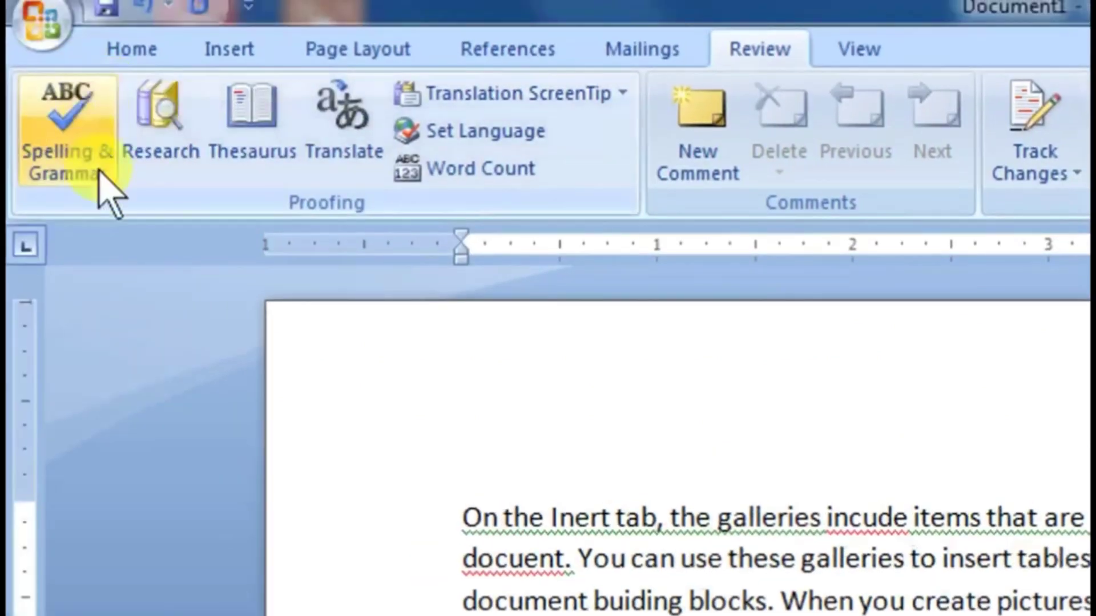
Step: Start a spelling and grammar check and replace "buiding" with the suggestion "building"
{"action": "left_click", "coordinate": [63, 140]}
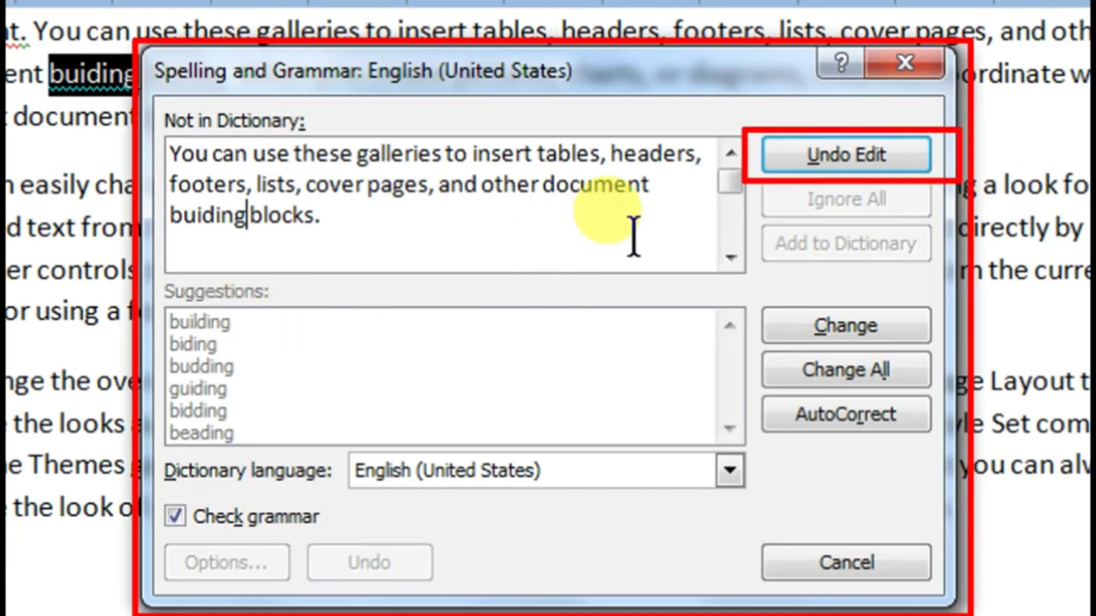
{"action": "left_click", "coordinate": [795, 165]}
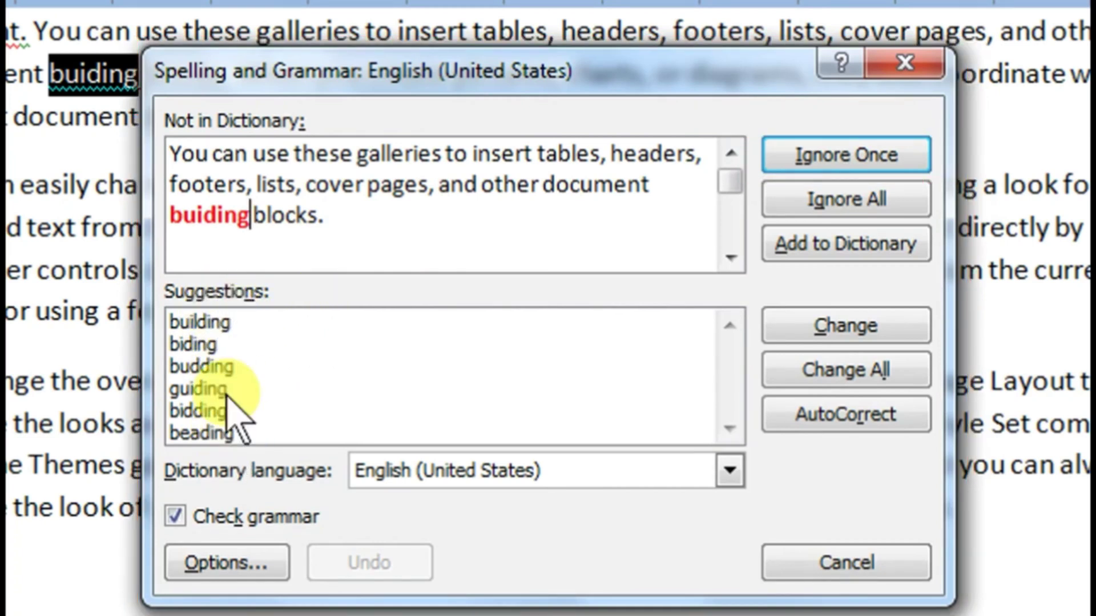
{"action": "left_click", "coordinate": [208, 320]}
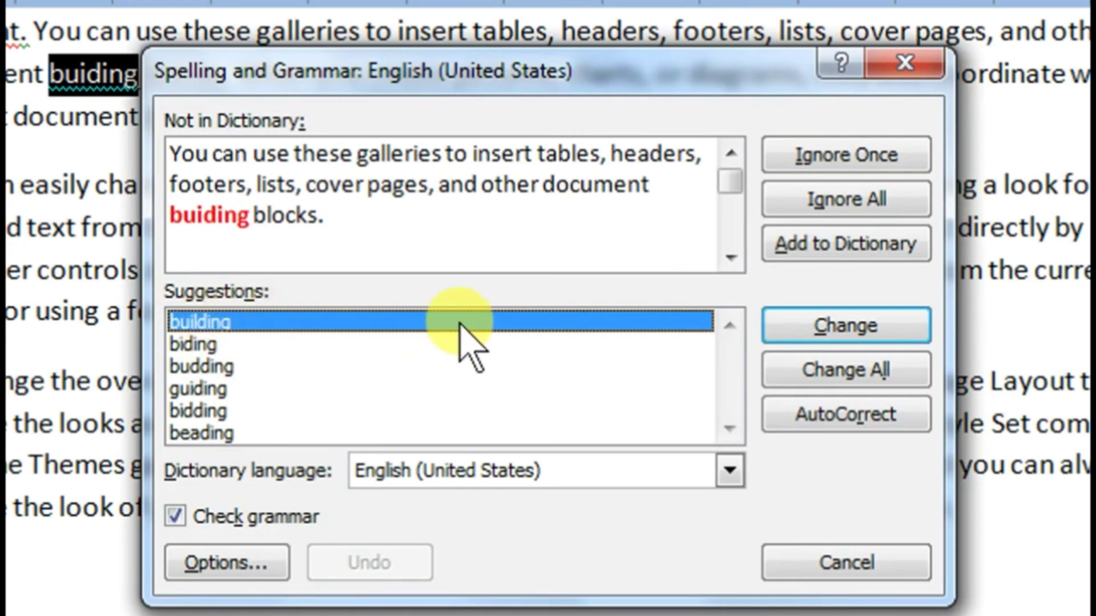
{"action": "left_click", "coordinate": [786, 326]}
Step: Correct "lok" to "look", "incude" to "include" and "docuent" to "document" with the suggestions, and finish the check
{"action": "left_click", "coordinate": [656, 214]}
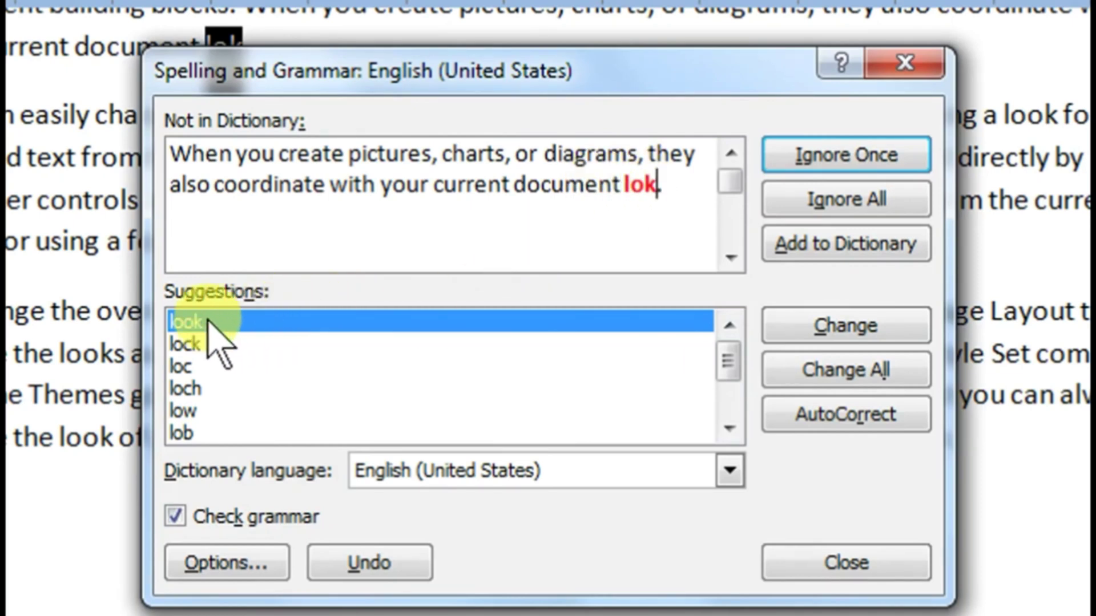
{"action": "left_click", "coordinate": [768, 324]}
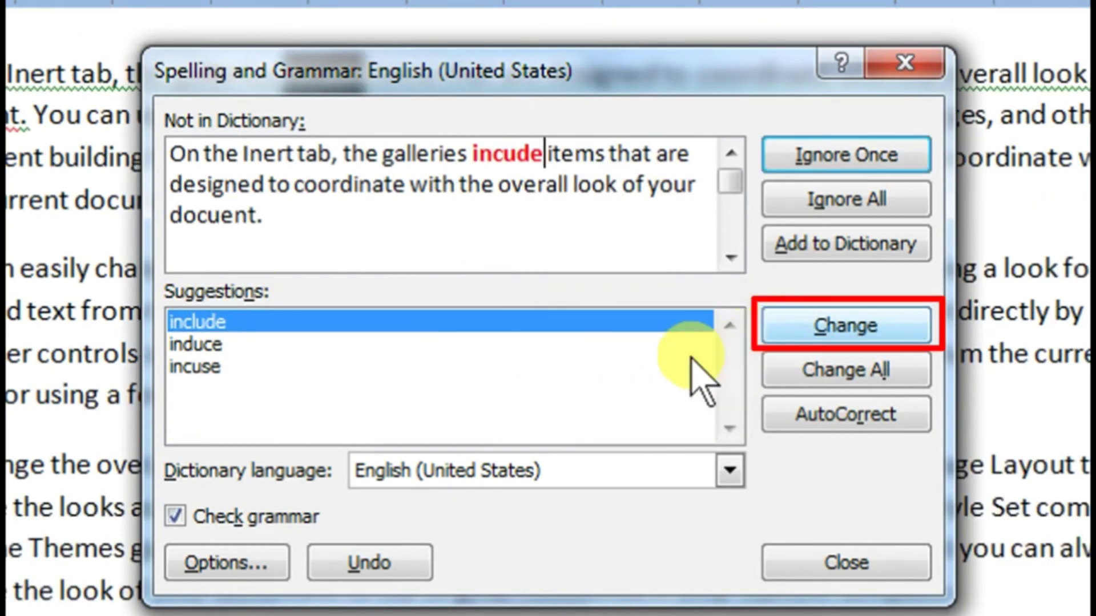
{"action": "left_click", "coordinate": [253, 321]}
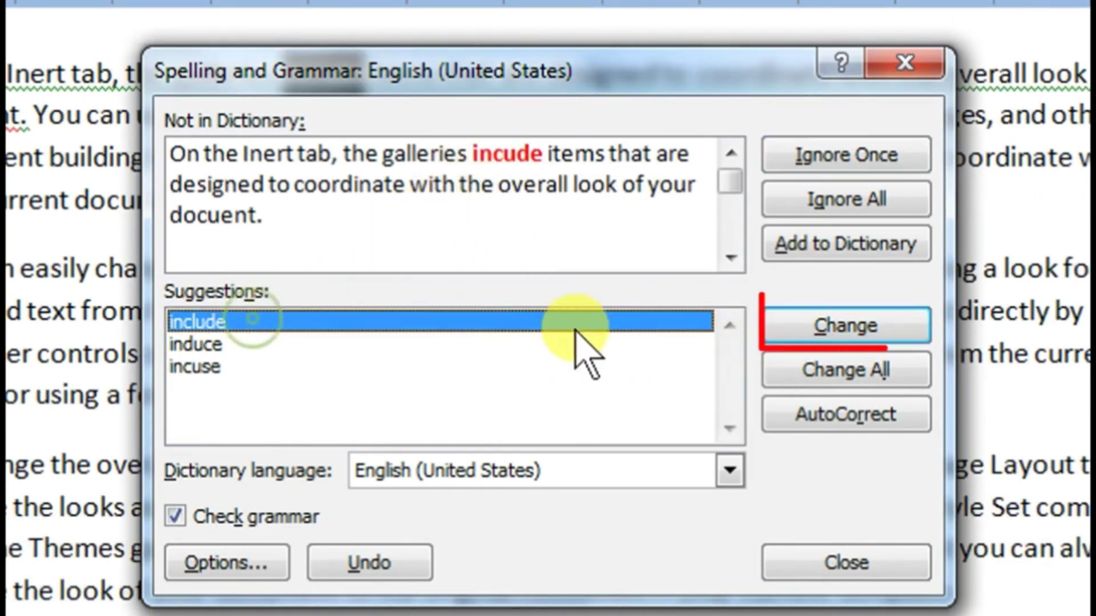
{"action": "left_click", "coordinate": [792, 333]}
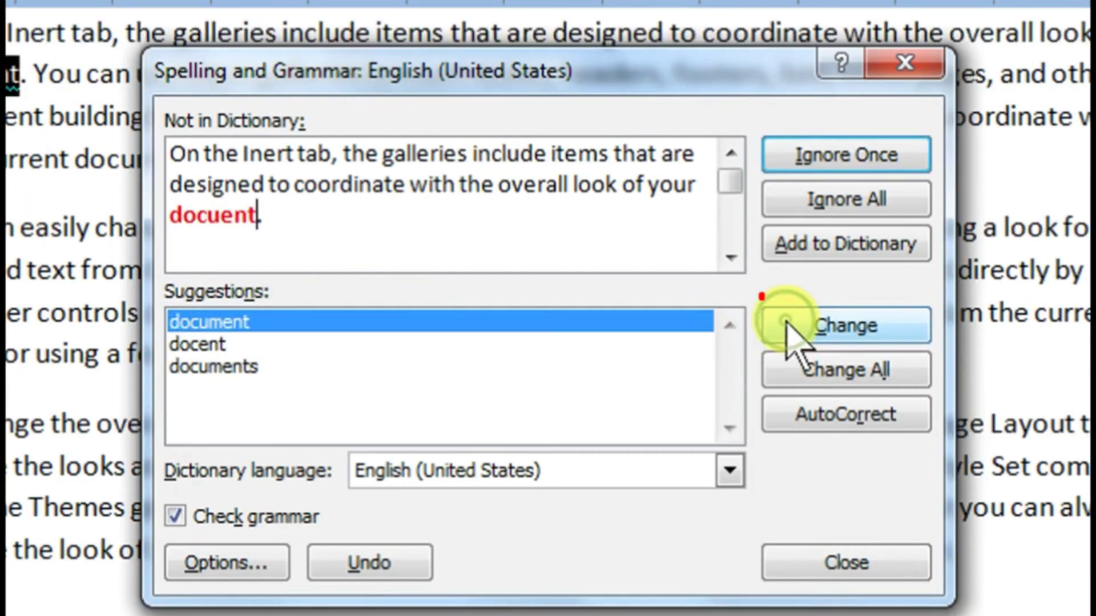
{"action": "left_click", "coordinate": [240, 323]}
{"action": "left_click", "coordinate": [768, 336]}
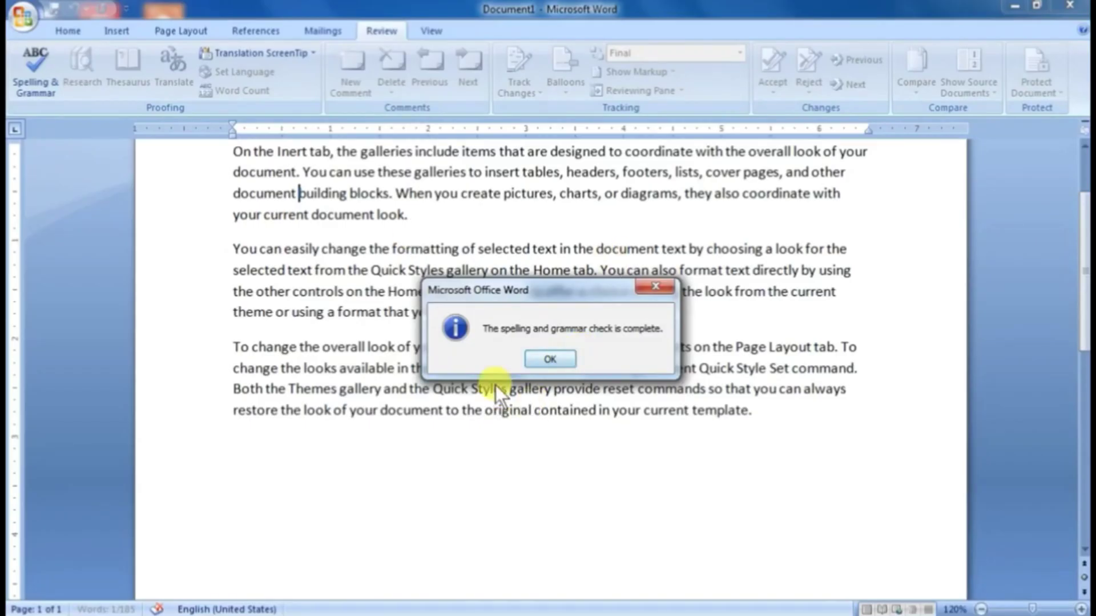
{"action": "left_click", "coordinate": [543, 357]}
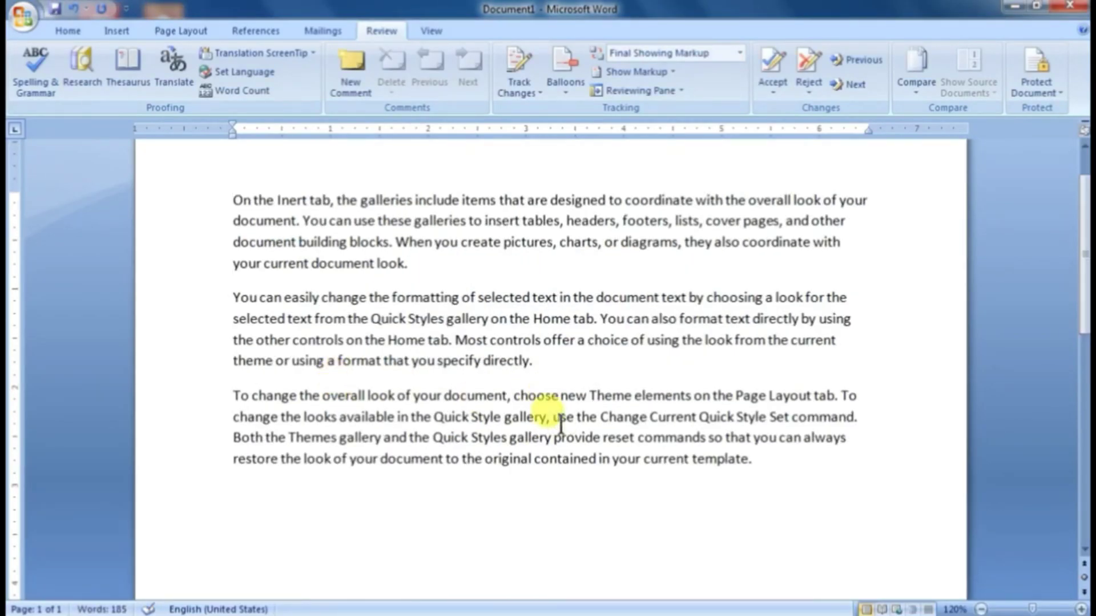
Step: Run the spelling and grammar check on the document again and dismiss its closing message
{"action": "scroll", "coordinate": [561, 424], "scroll_direction": "up", "scroll_amount": 1}
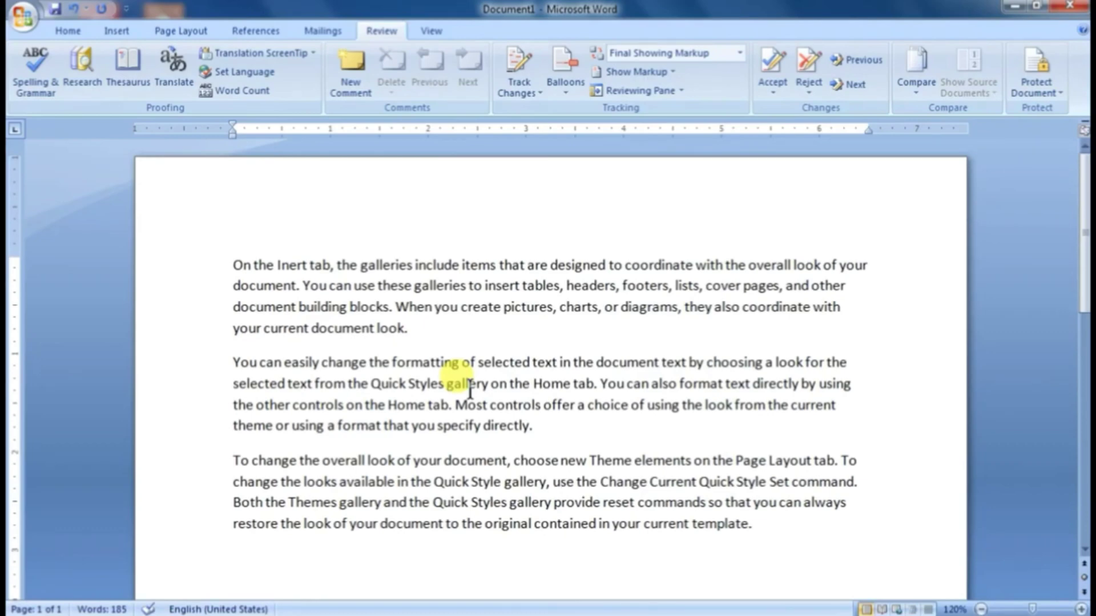
{"action": "key", "text": "F7"}
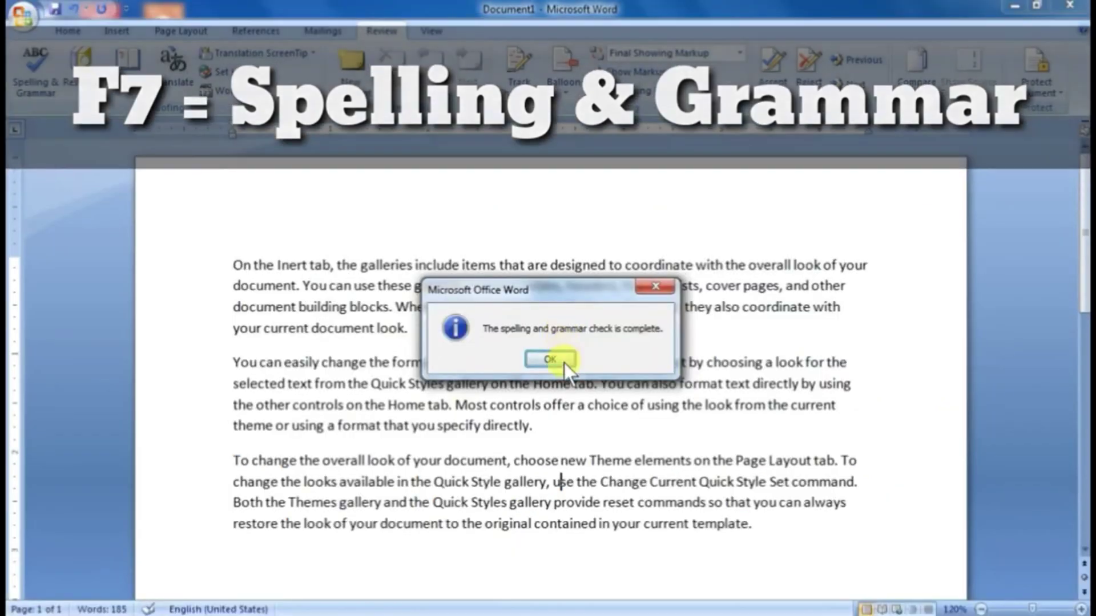
{"action": "left_click", "coordinate": [557, 411]}
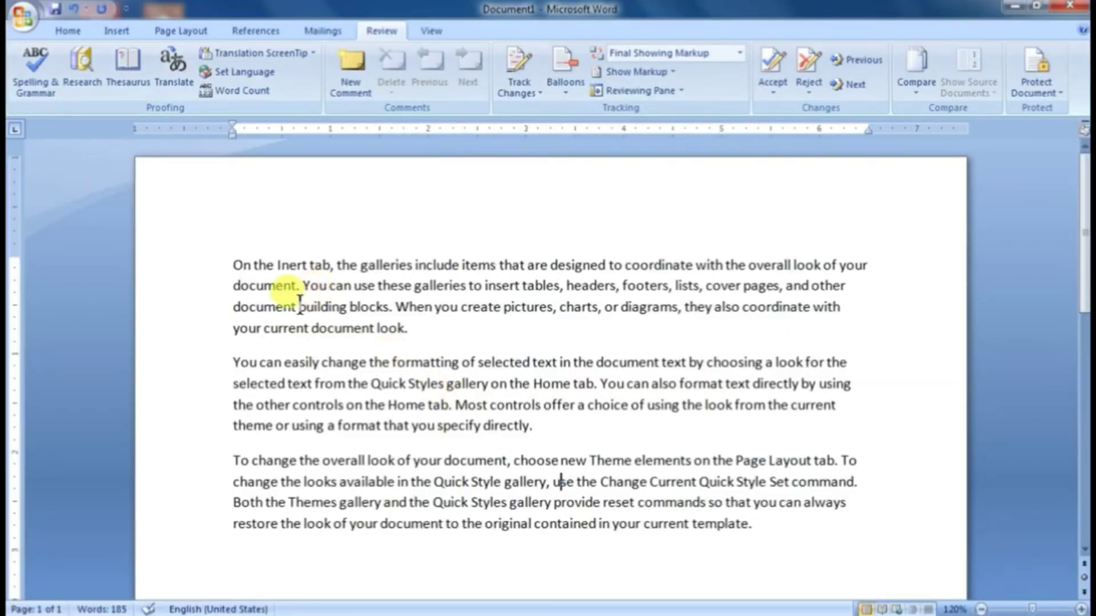
Step: Look up the word "building" from the first paragraph with Research, and close the results
{"action": "double_click", "coordinate": [305, 306]}
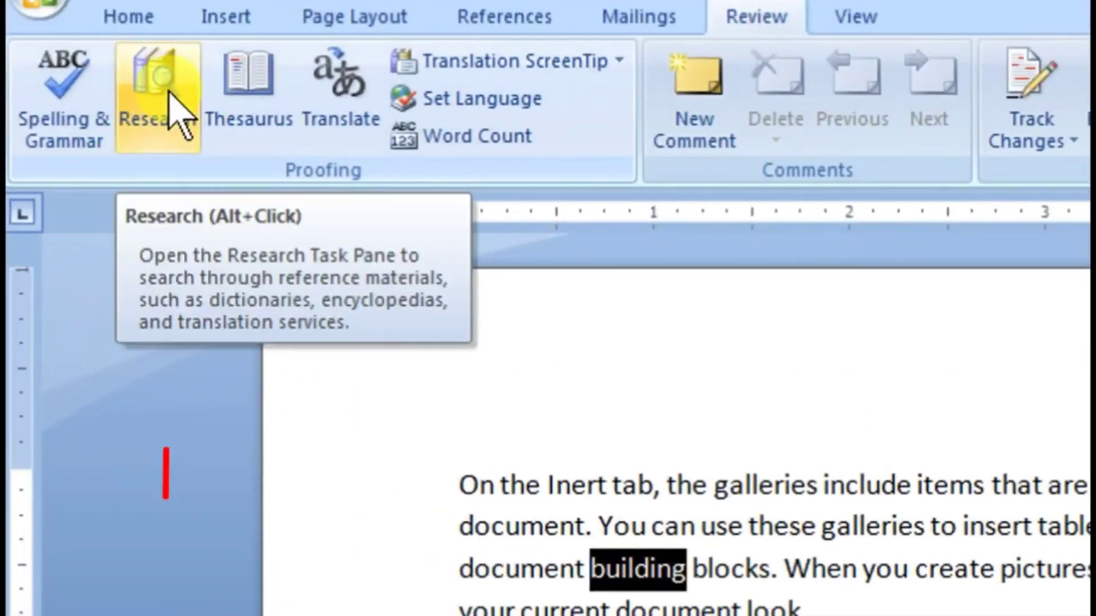
{"action": "left_click", "coordinate": [169, 93]}
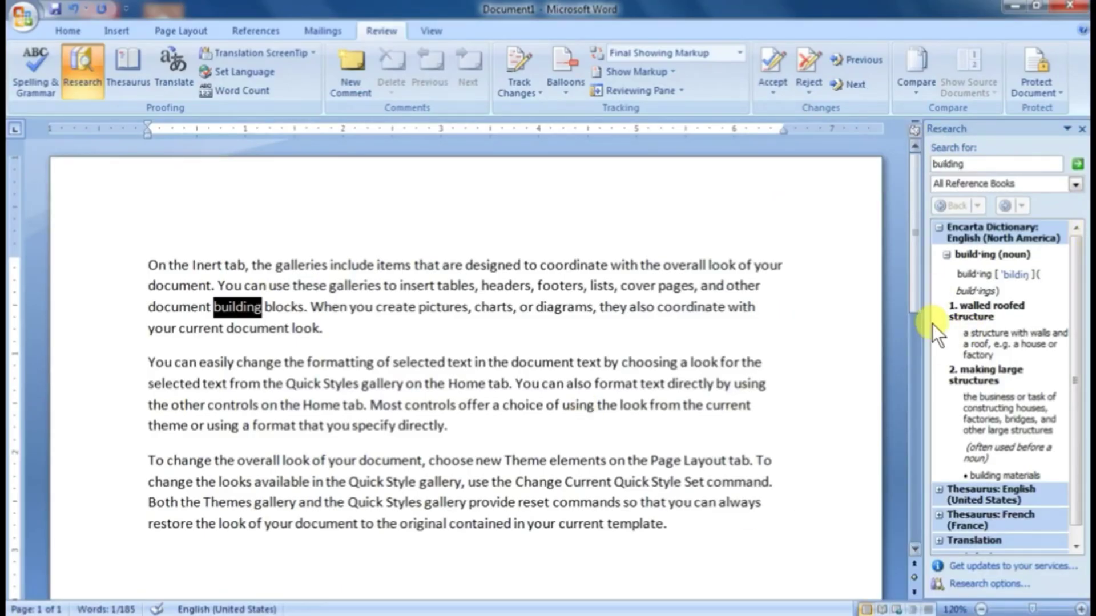
{"action": "left_click", "coordinate": [1082, 130]}
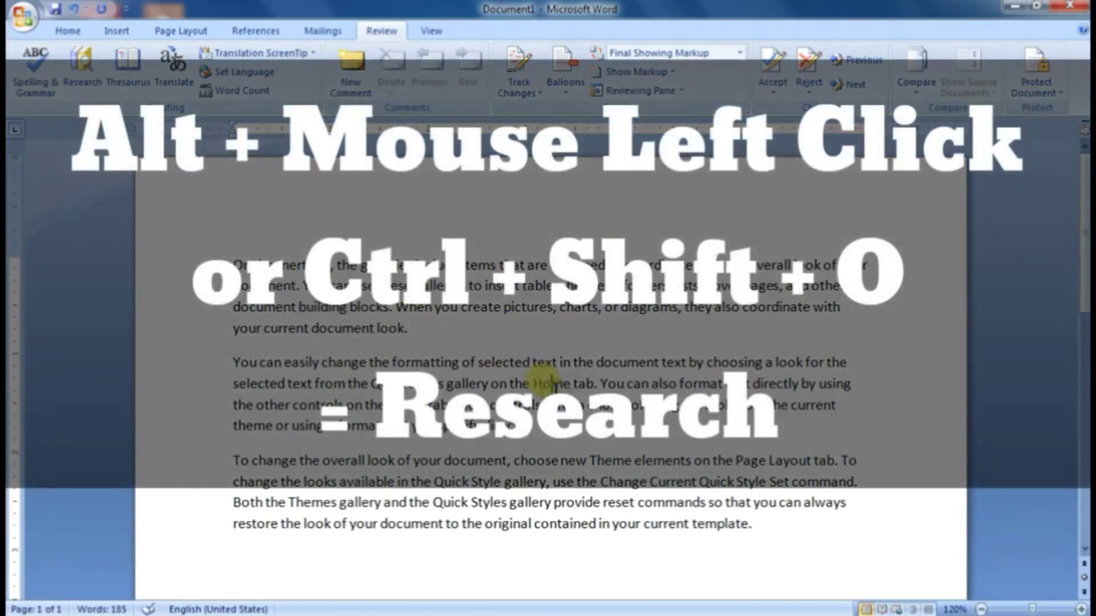
Step: Look up the word "document" in the second paragraph's first line with Research, and close the results
{"action": "left_click", "coordinate": [553, 384]}
{"action": "key", "text": "alt"}
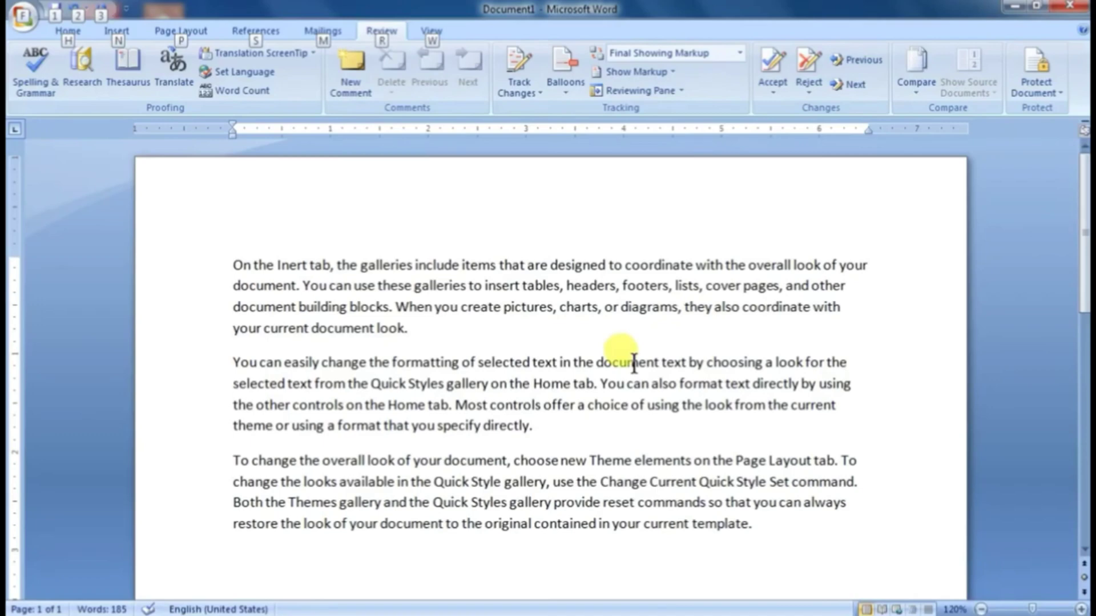
{"action": "left_click", "coordinate": [633, 363], "text": "alt"}
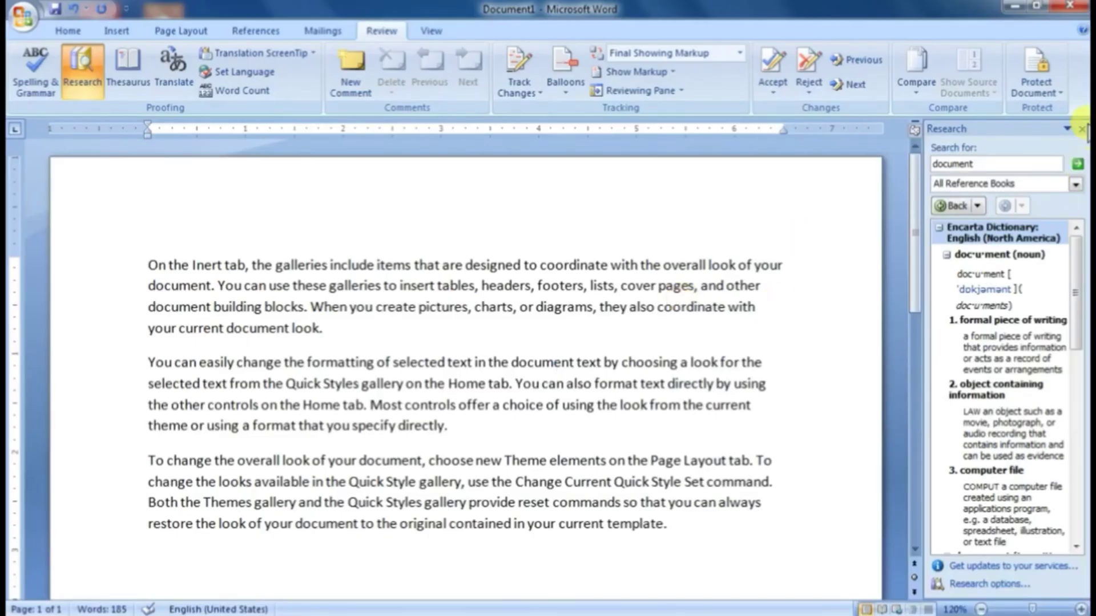
{"action": "left_click", "coordinate": [1081, 129]}
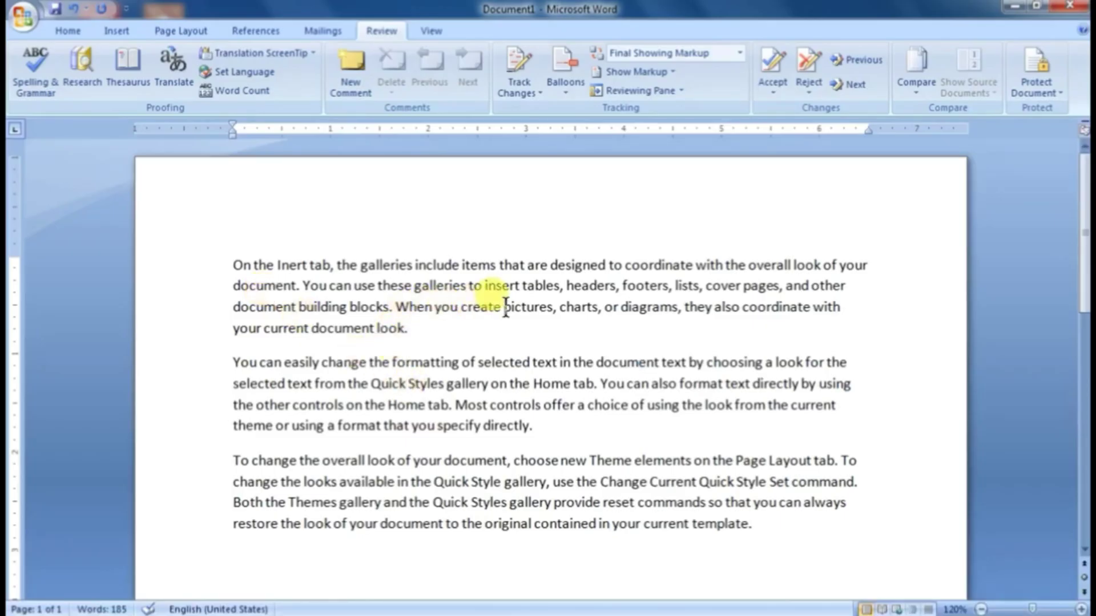
Step: Look up synonyms for "pictures" in the first paragraph with the Thesaurus, and close the results
{"action": "left_click_drag", "start_coordinate": [505, 308], "coordinate": [553, 311]}
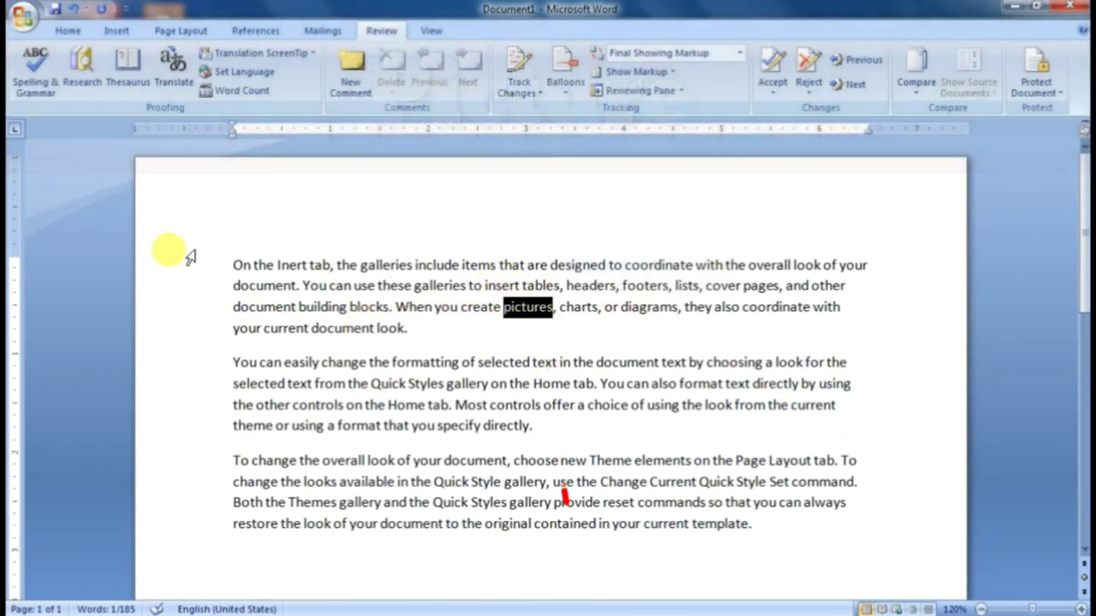
{"action": "left_click", "coordinate": [129, 84]}
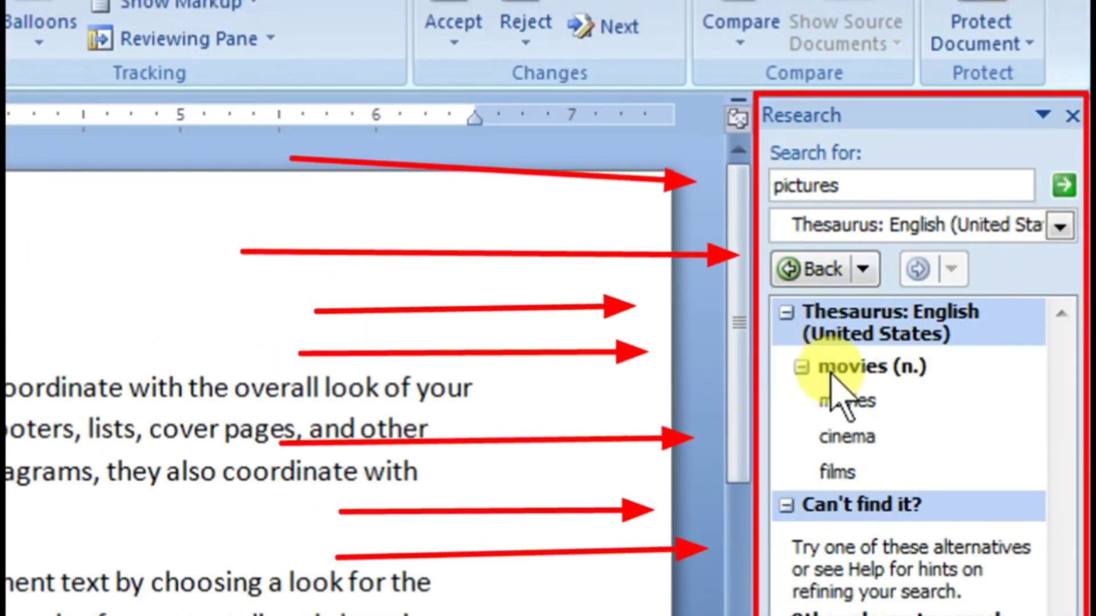
{"action": "mouse_move", "coordinate": [805, 436]}
{"action": "mouse_move", "coordinate": [844, 480]}
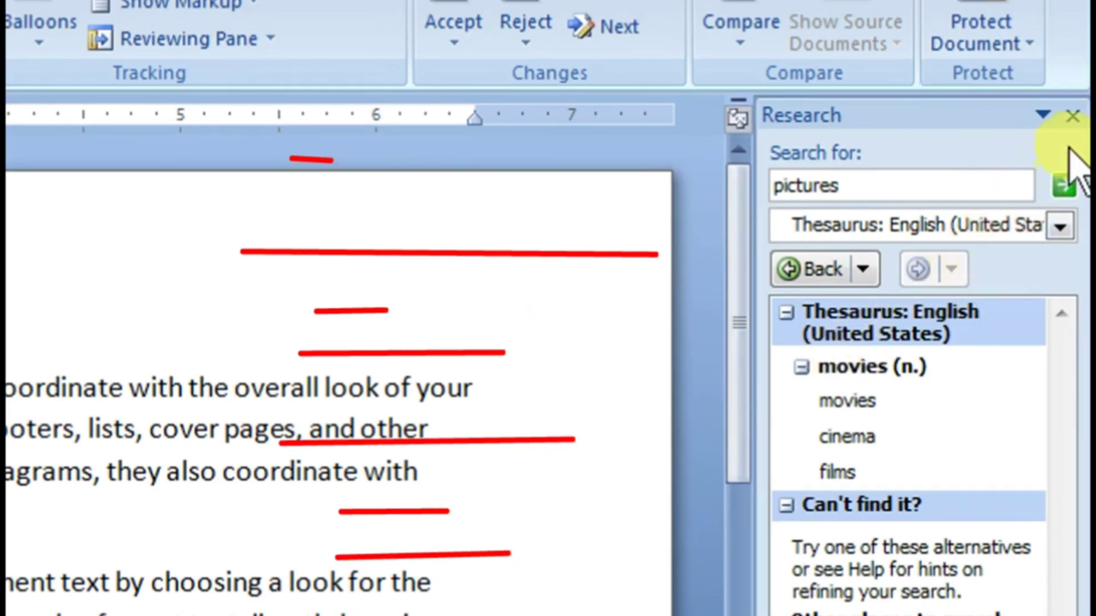
{"action": "left_click", "coordinate": [1072, 117]}
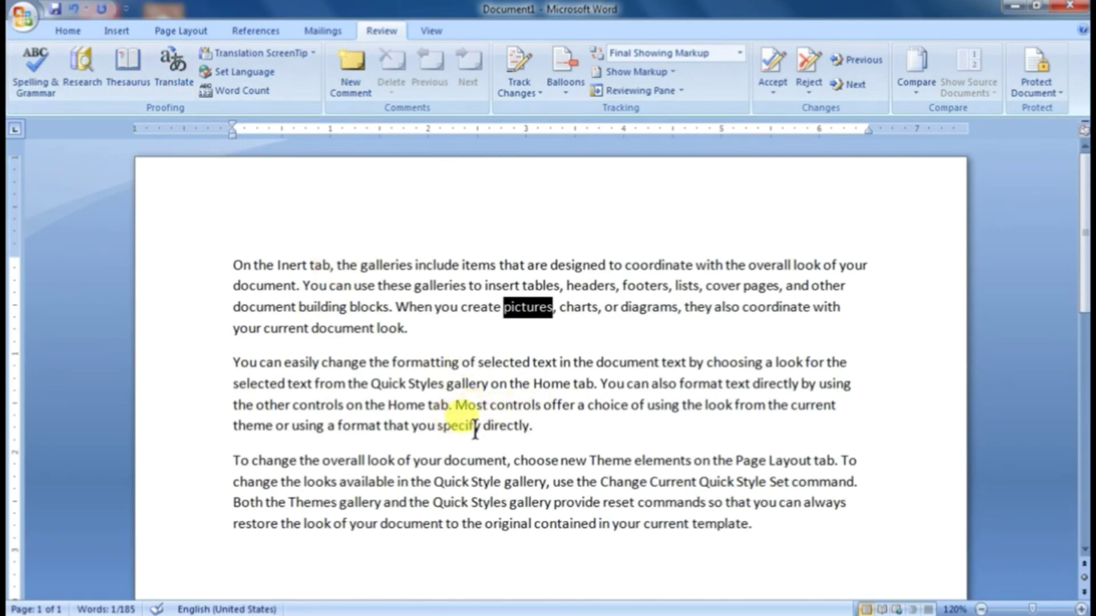
Step: Look up synonyms for "directly" at the end of the second paragraph with the Thesaurus
{"action": "left_click_drag", "start_coordinate": [482, 427], "coordinate": [528, 438]}
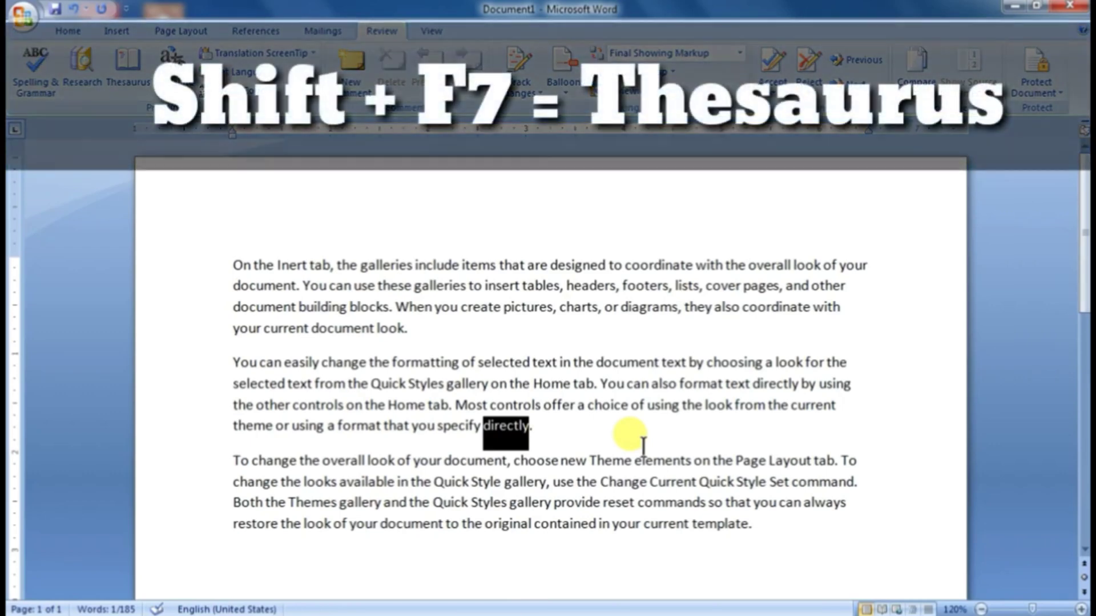
{"action": "key", "text": "shift+F7"}
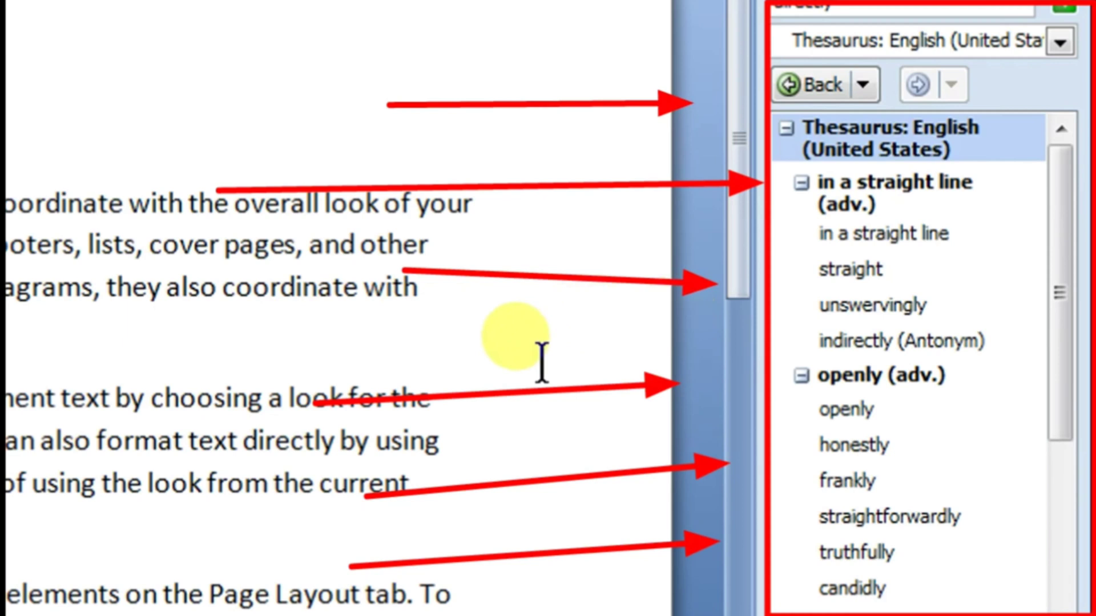
{"action": "mouse_move", "coordinate": [837, 314]}
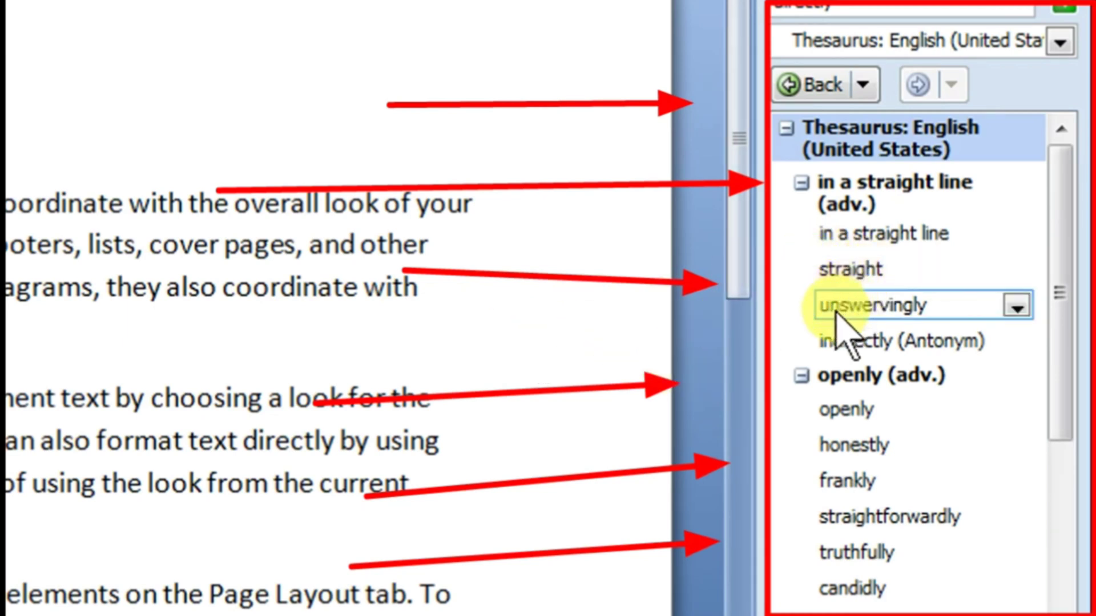
Step: Review the suggested synonyms and antonym for "directly", close the Thesaurus results, and deselect the word
{"action": "mouse_move", "coordinate": [857, 342]}
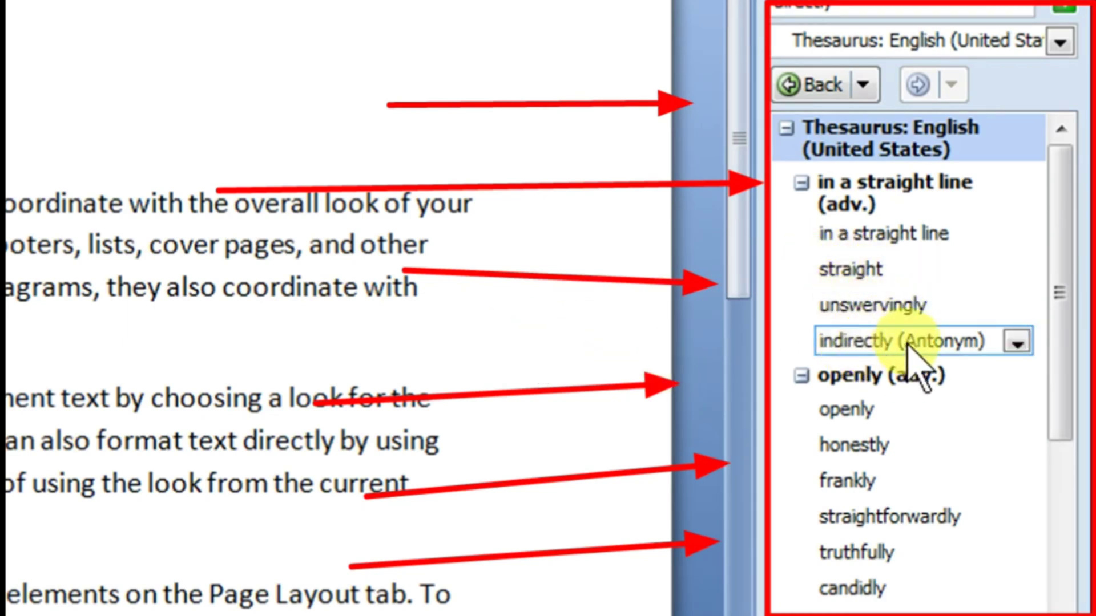
{"action": "mouse_move", "coordinate": [879, 244]}
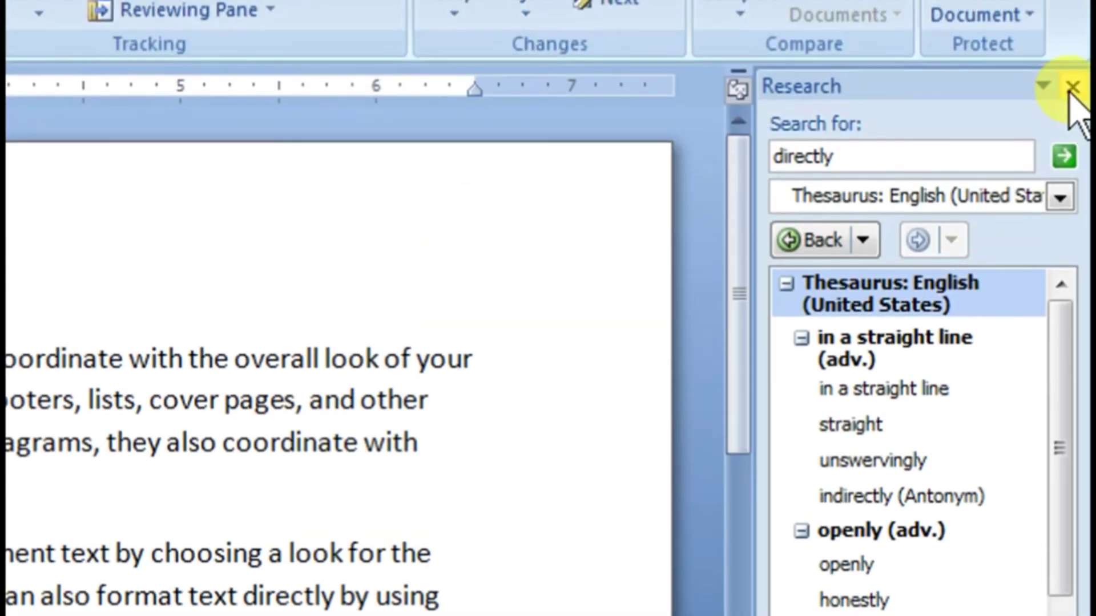
{"action": "left_click", "coordinate": [1072, 86]}
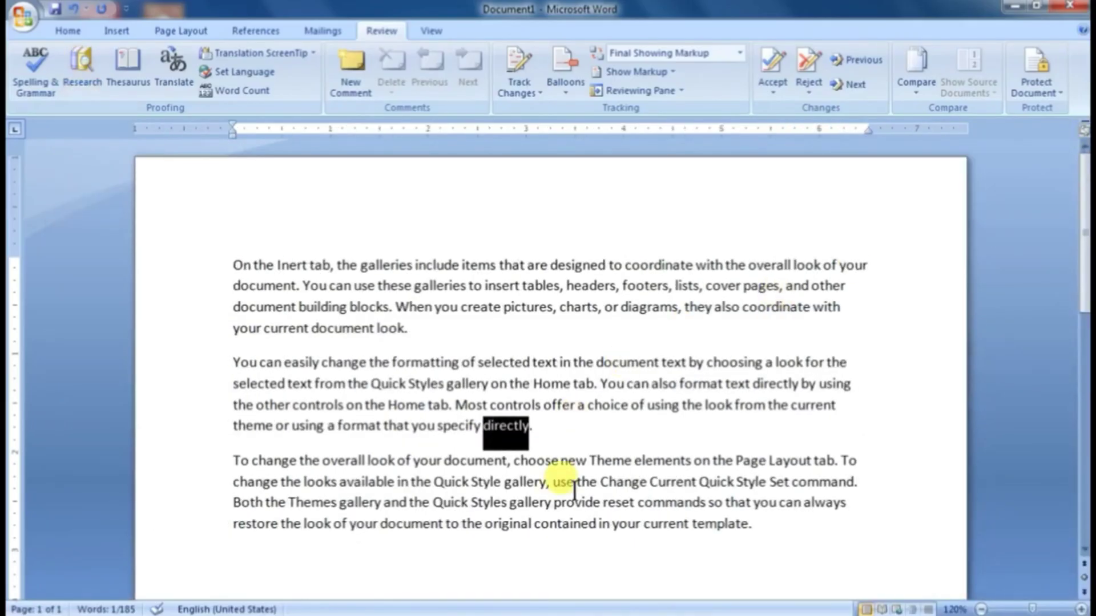
{"action": "left_click", "coordinate": [572, 504]}
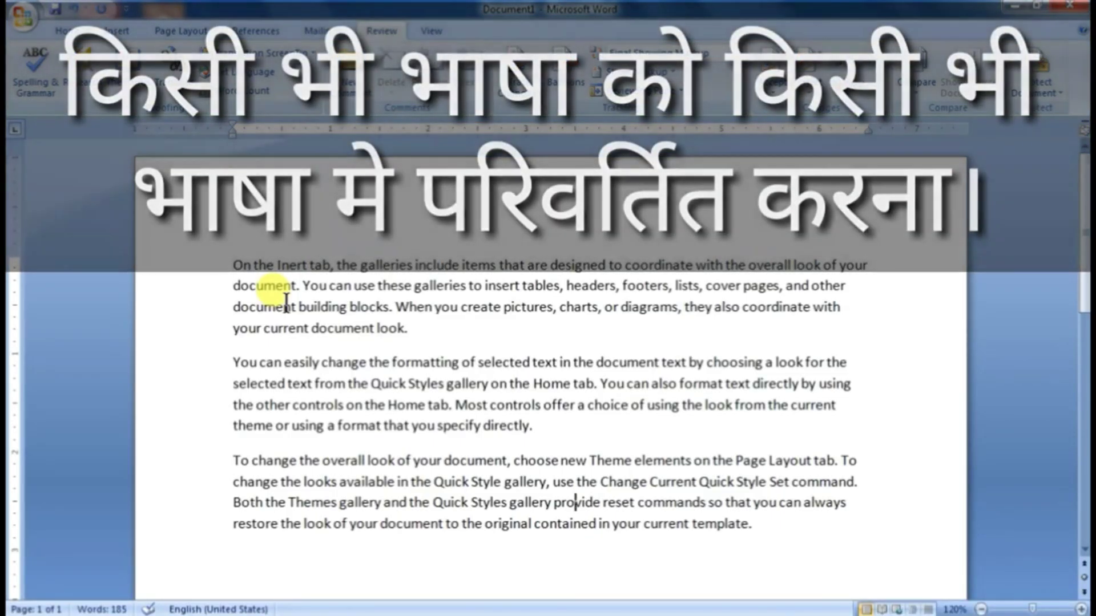
Step: Delete the second and third paragraphs, keeping only the first paragraph
{"action": "left_click", "coordinate": [238, 348]}
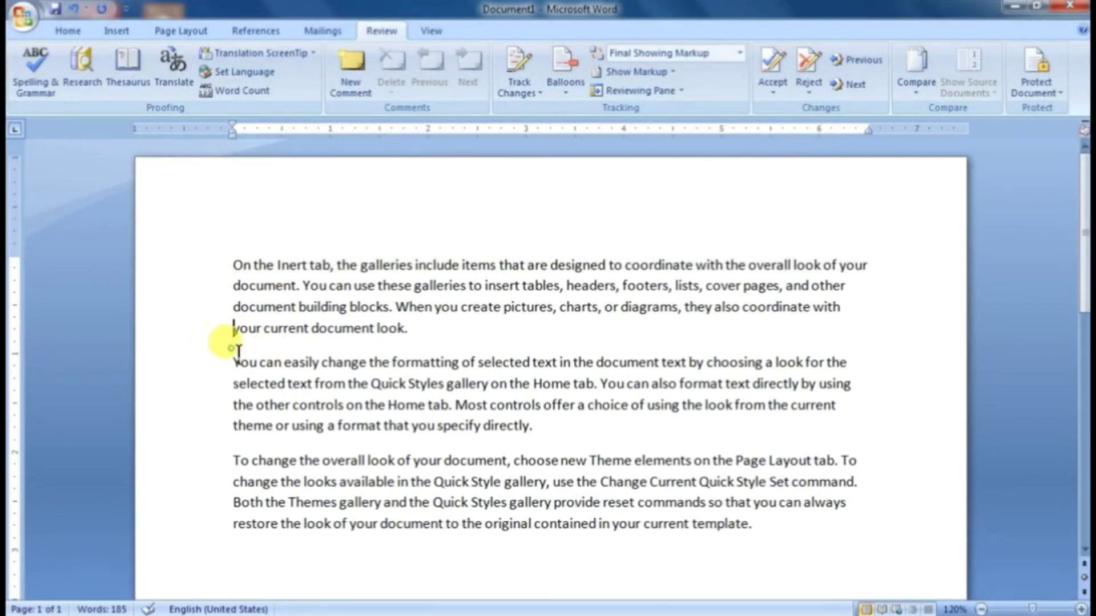
{"action": "left_click_drag", "start_coordinate": [237, 348], "coordinate": [346, 403]}
{"action": "left_click", "coordinate": [231, 365]}
{"action": "left_click_drag", "start_coordinate": [236, 361], "coordinate": [783, 529]}
{"action": "key", "text": "Delete"}
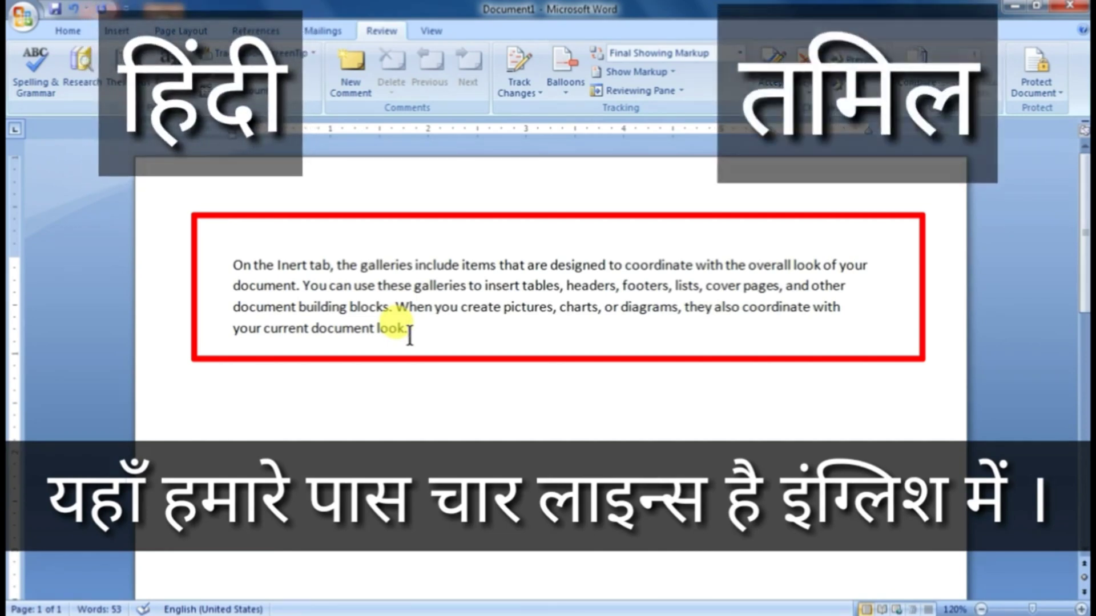
Step: Translate the whole paragraph from English (United States) to Hindi (India), insert the translation in its place, and close the Research results
{"action": "left_click_drag", "start_coordinate": [410, 330], "coordinate": [215, 257]}
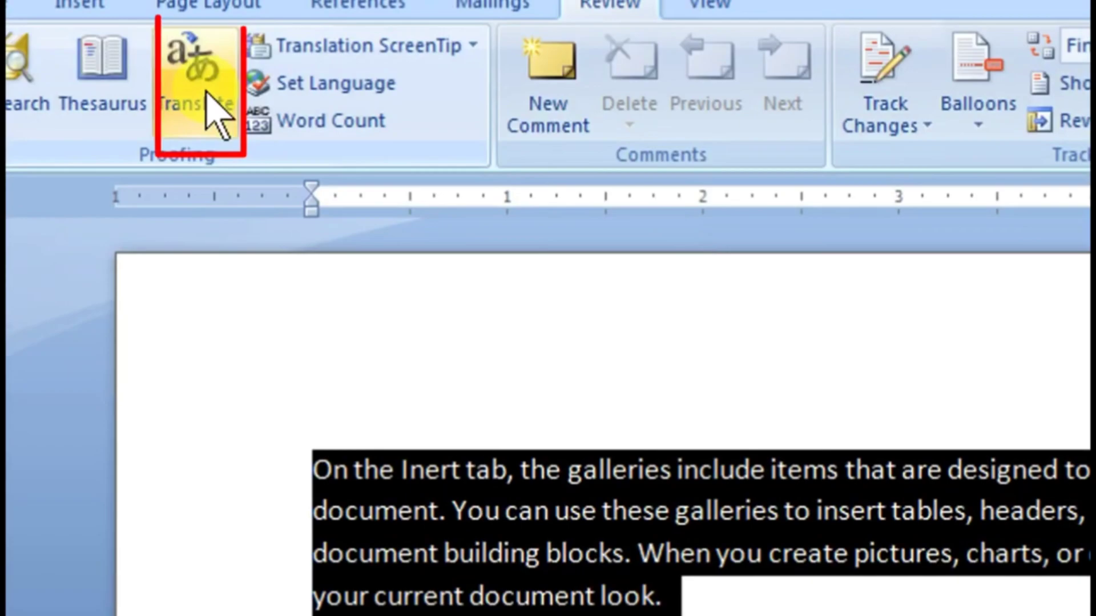
{"action": "left_click", "coordinate": [207, 93]}
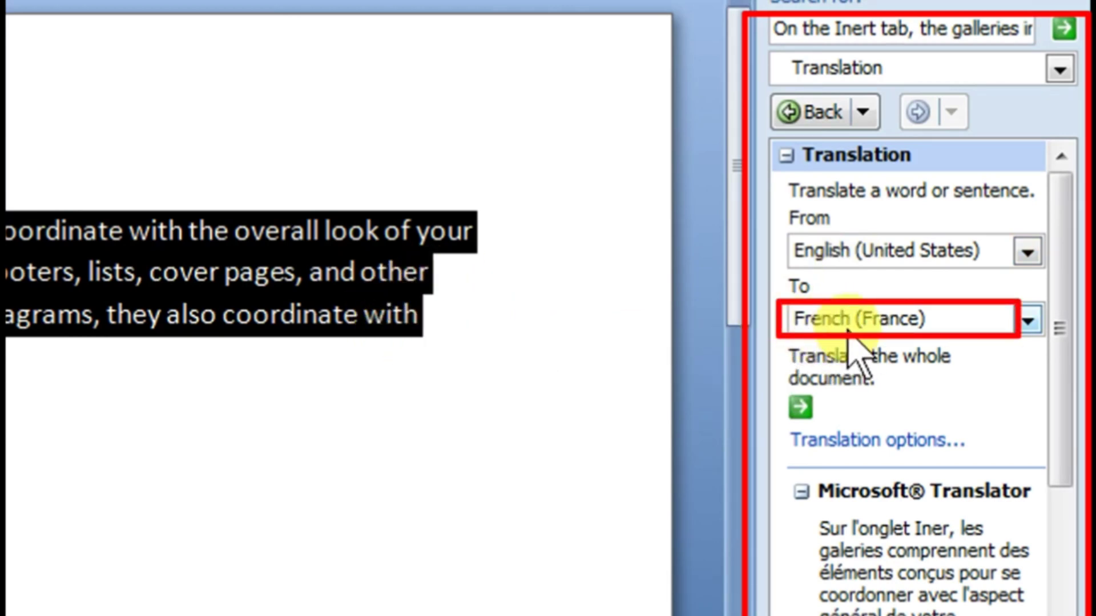
{"action": "left_click", "coordinate": [871, 331]}
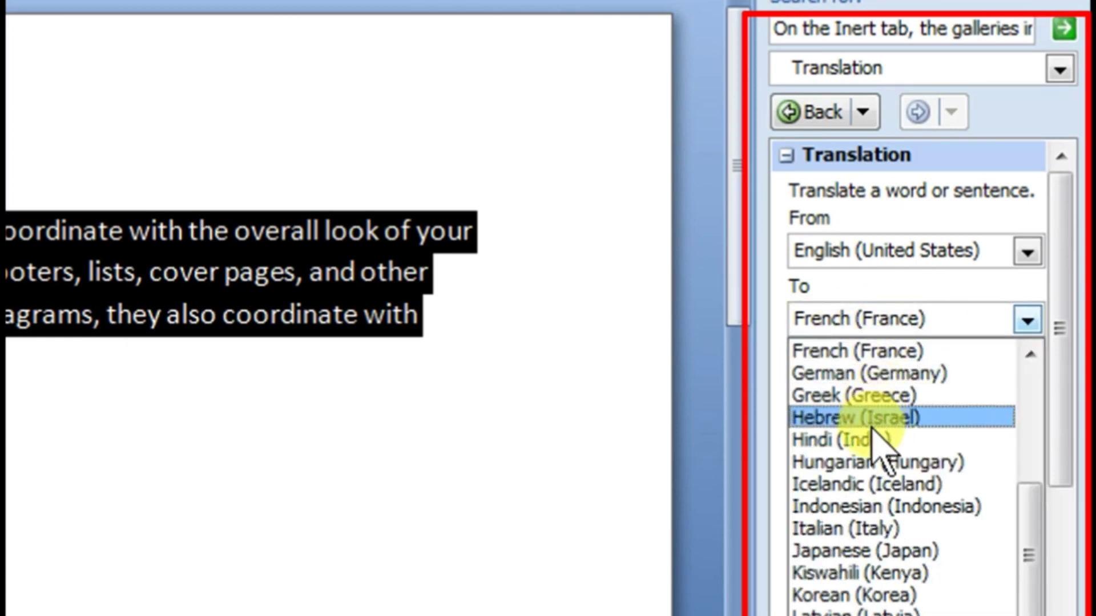
{"action": "left_click", "coordinate": [839, 438]}
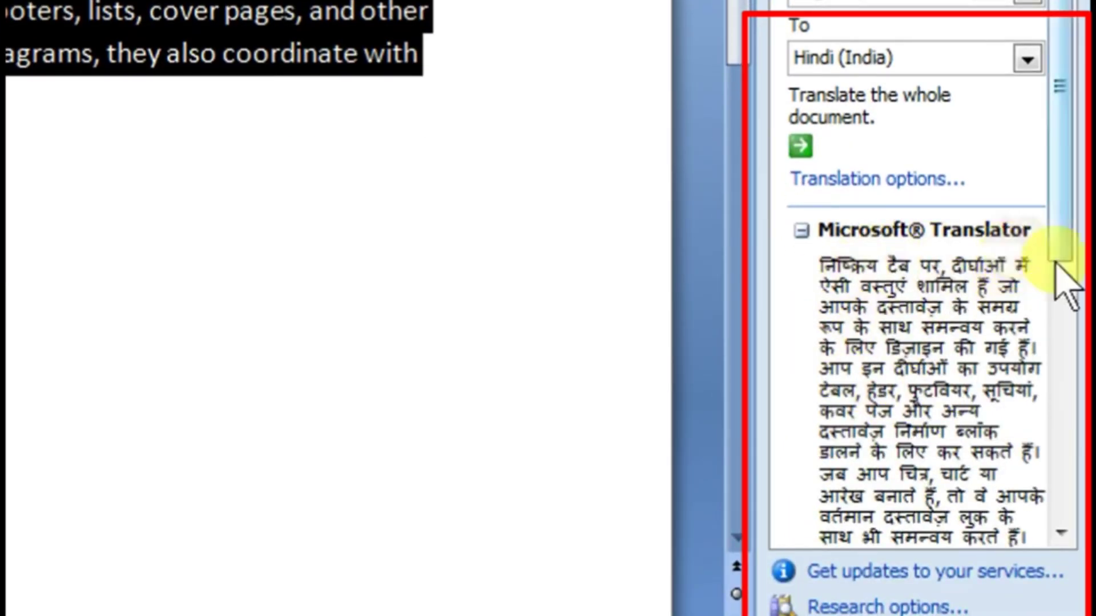
{"action": "left_click_drag", "start_coordinate": [1067, 245], "coordinate": [1069, 360]}
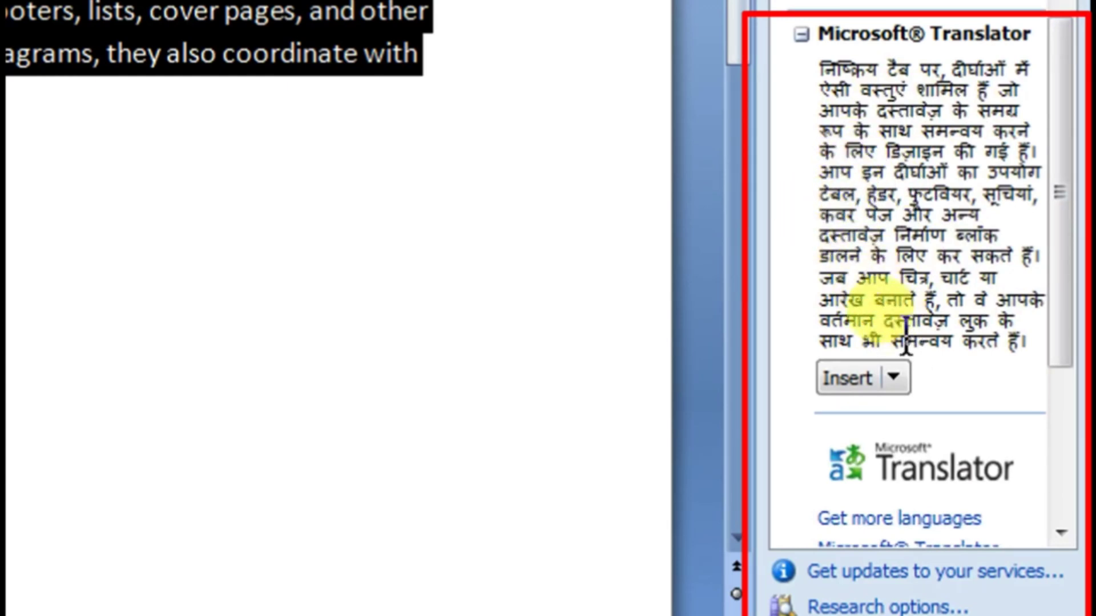
{"action": "left_click", "coordinate": [842, 378]}
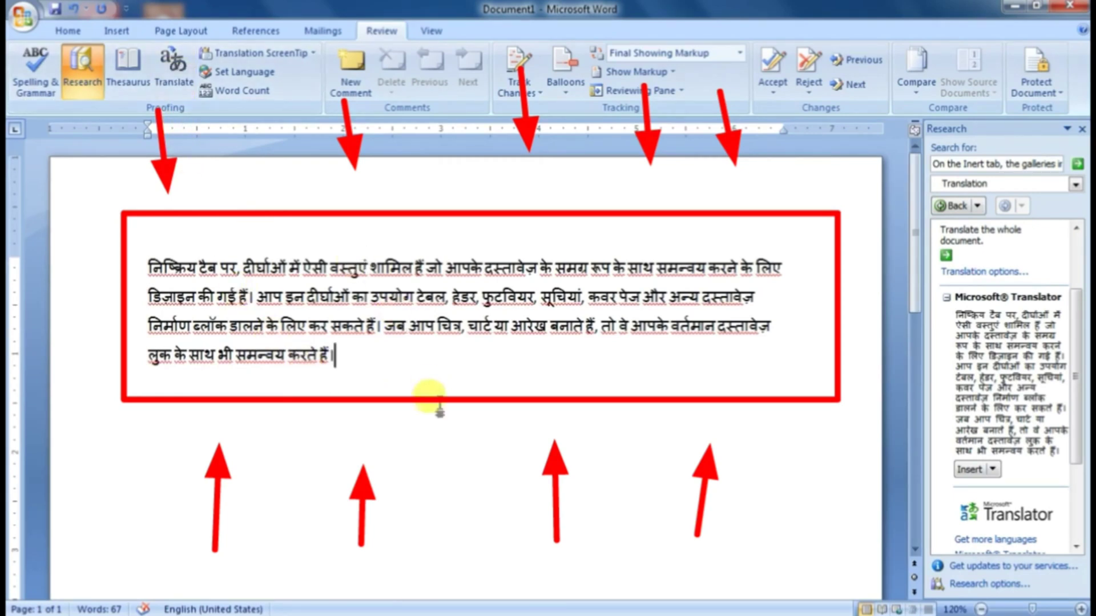
{"action": "left_click", "coordinate": [1081, 128]}
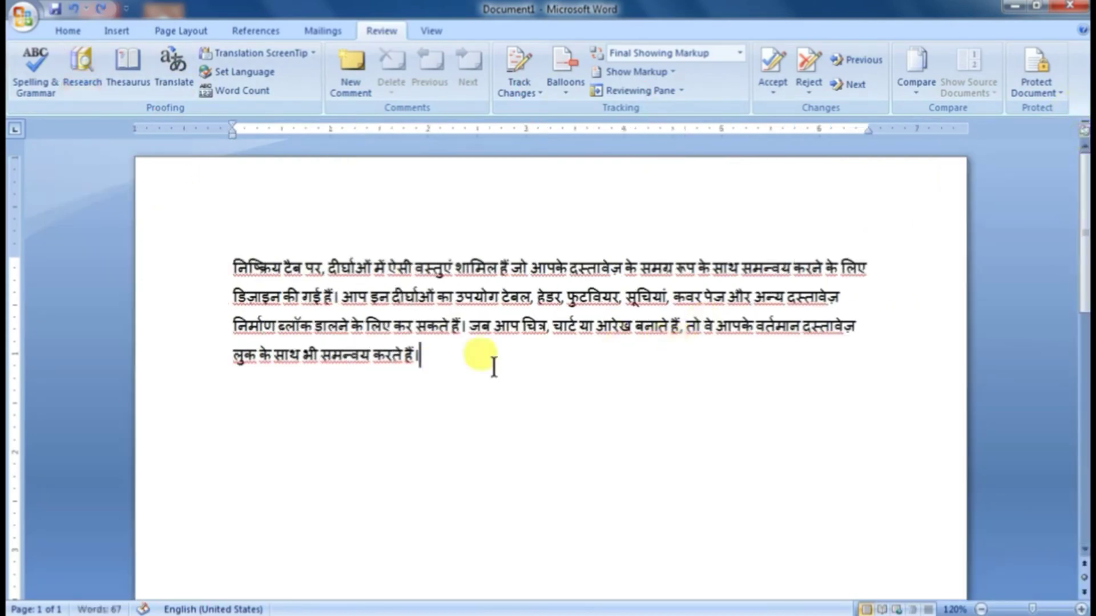
Step: Undo the inserted Hindi translation and place the cursor at the end of the English paragraph
{"action": "key", "text": "ctrl+z"}
{"action": "left_click", "coordinate": [416, 322]}
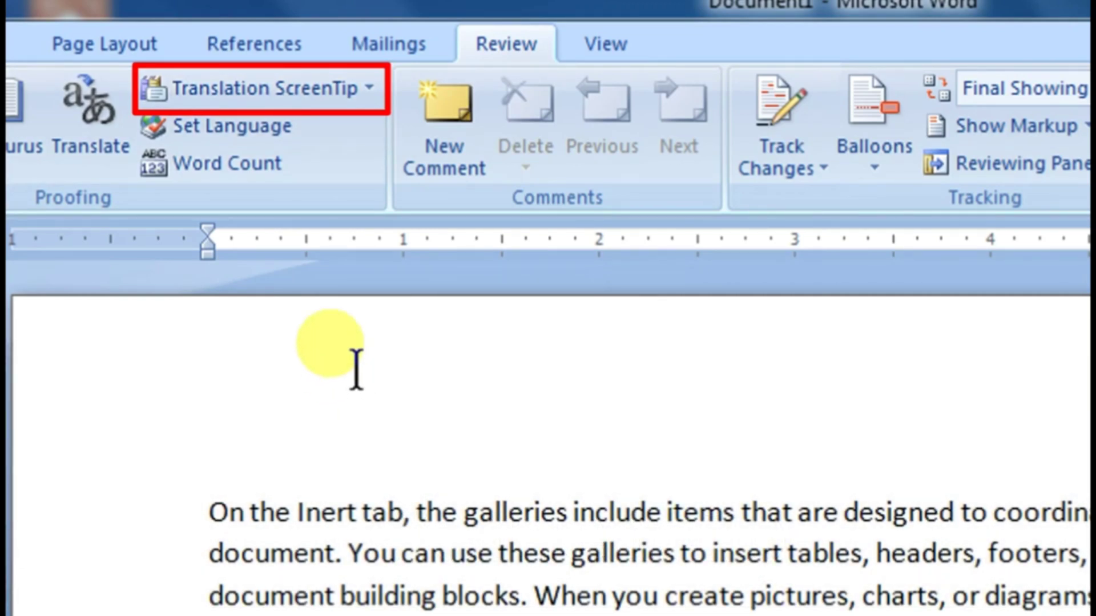
Step: Examine the languages offered for the Translation ScreenTip and keep the ScreenTip turned off
{"action": "left_click", "coordinate": [328, 91]}
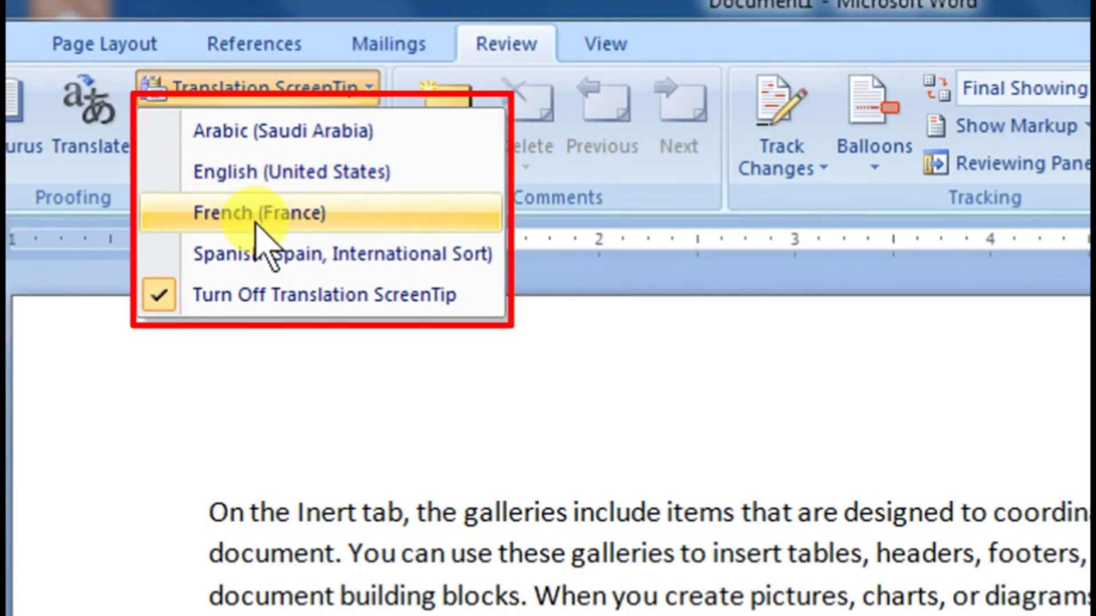
{"action": "left_click", "coordinate": [275, 298]}
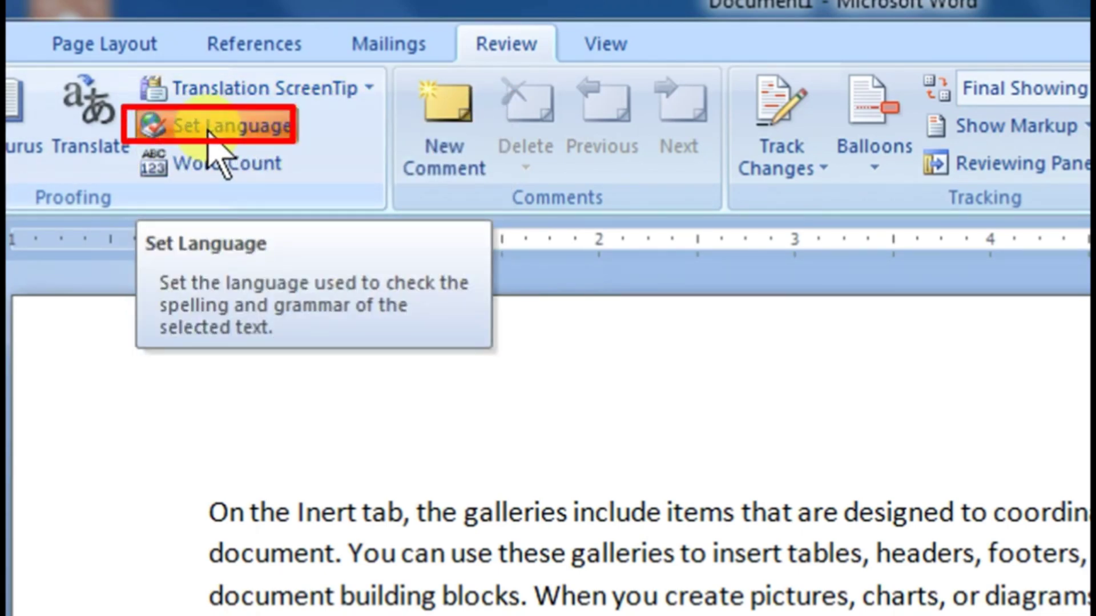
Step: Set the proofing language used for checking spelling and grammar to English (India)
{"action": "left_click", "coordinate": [209, 126]}
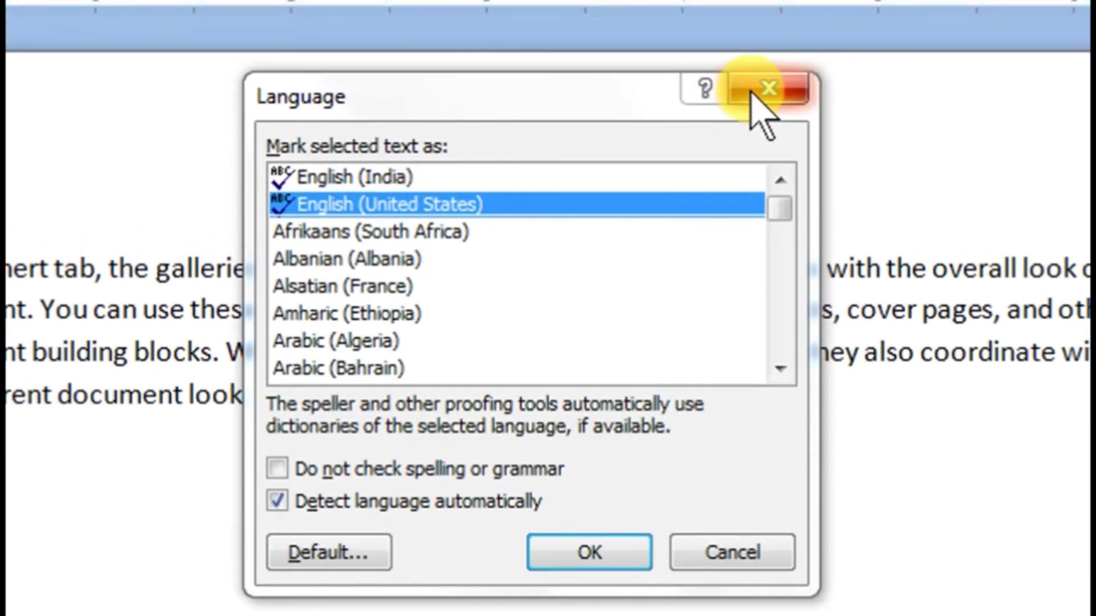
{"action": "left_click", "coordinate": [752, 80]}
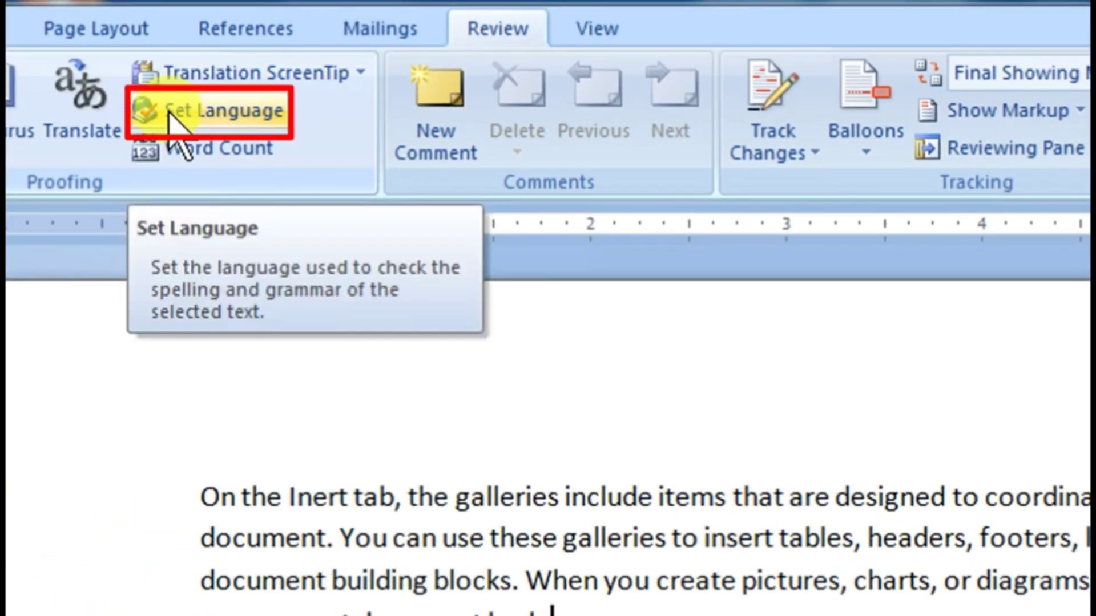
{"action": "left_click", "coordinate": [171, 112]}
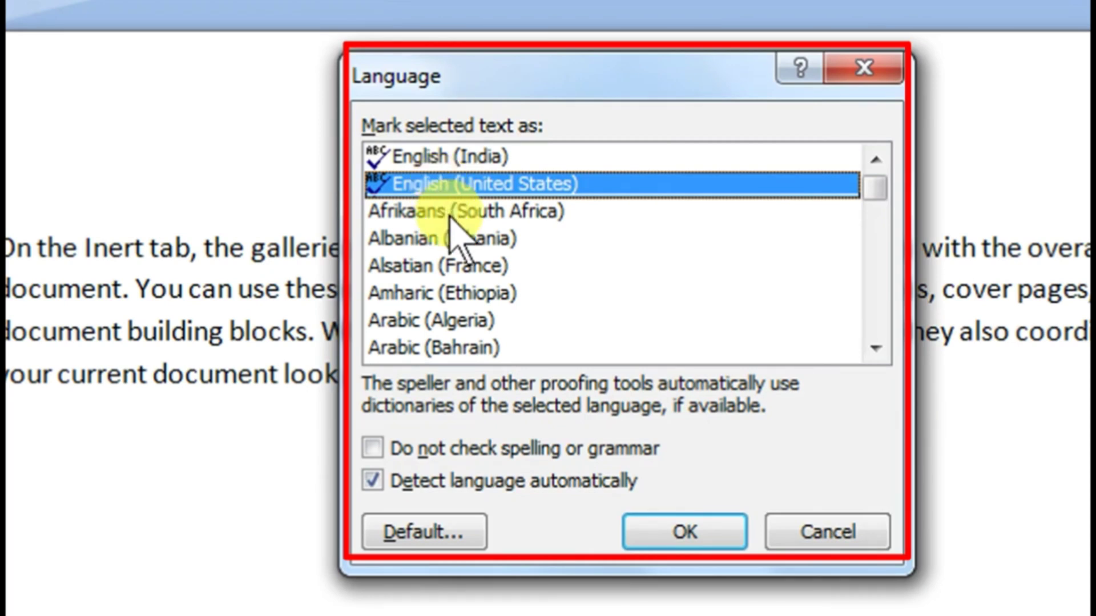
{"action": "mouse_move", "coordinate": [451, 262]}
{"action": "left_mouse_down"}
{"action": "mouse_move", "coordinate": [446, 292]}
{"action": "mouse_move", "coordinate": [444, 252]}
{"action": "left_mouse_up"}
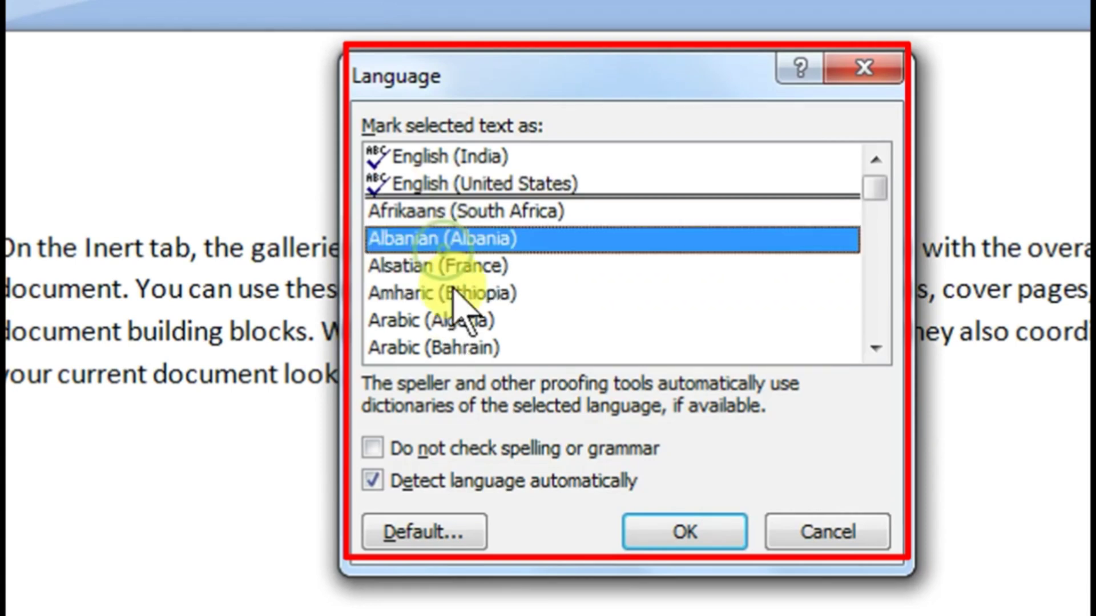
{"action": "left_click", "coordinate": [448, 159]}
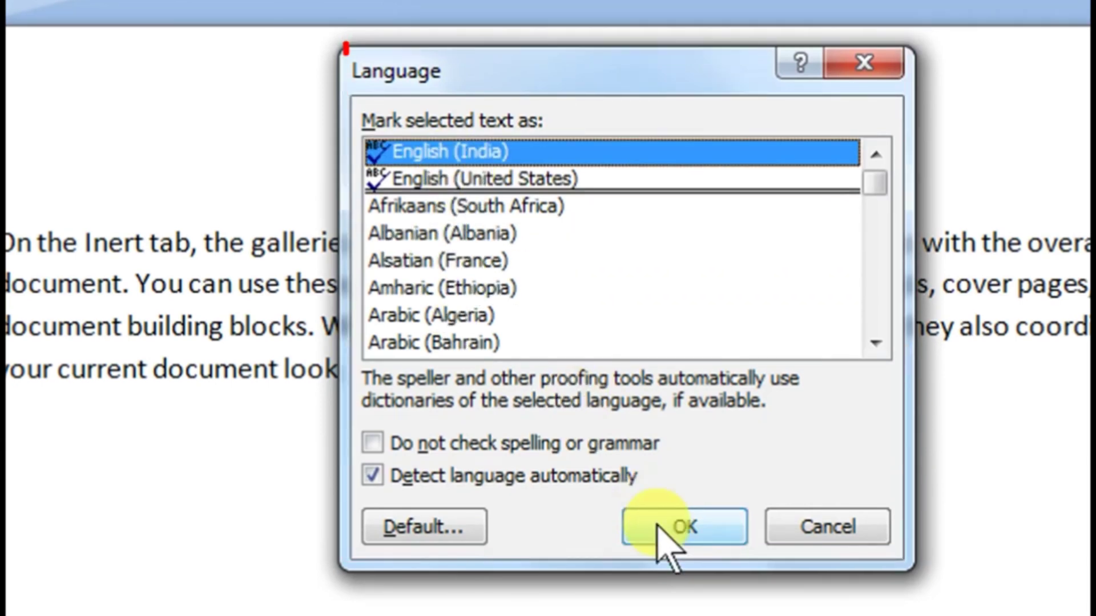
{"action": "left_click", "coordinate": [663, 533]}
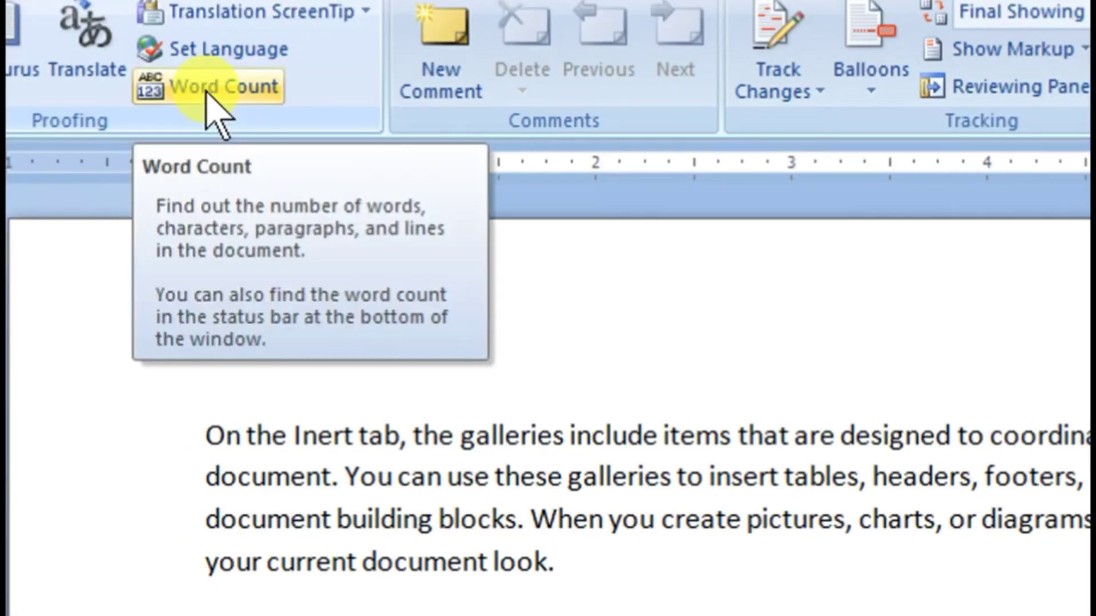
Step: View the document's Word Count statistics, close them, and open Word Count once more
{"action": "left_click", "coordinate": [165, 72]}
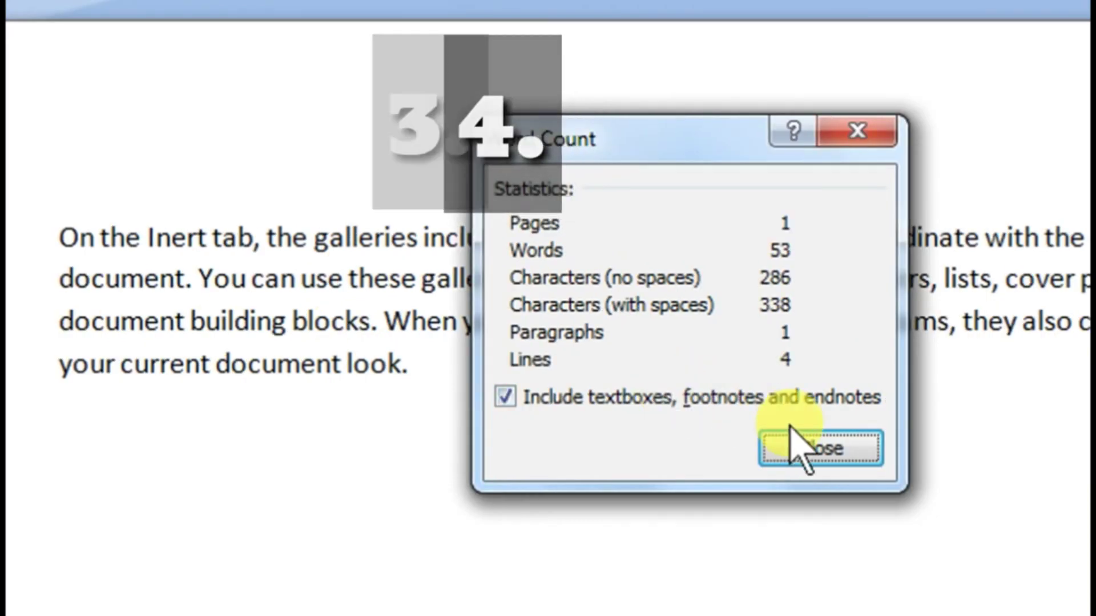
{"action": "left_click", "coordinate": [806, 447]}
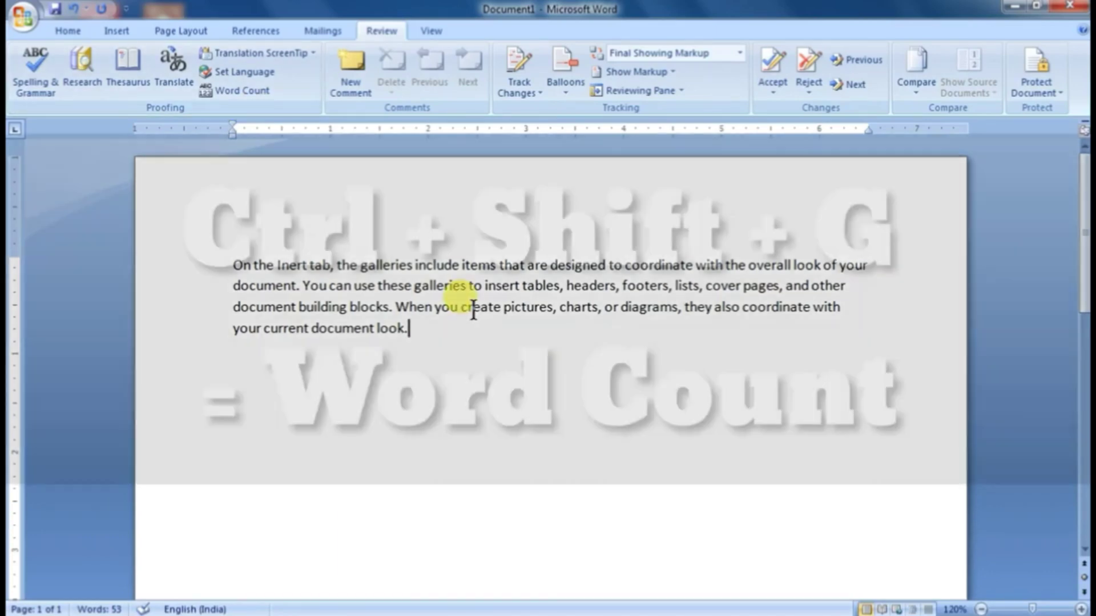
{"action": "key", "text": "ctrl+shift+g"}
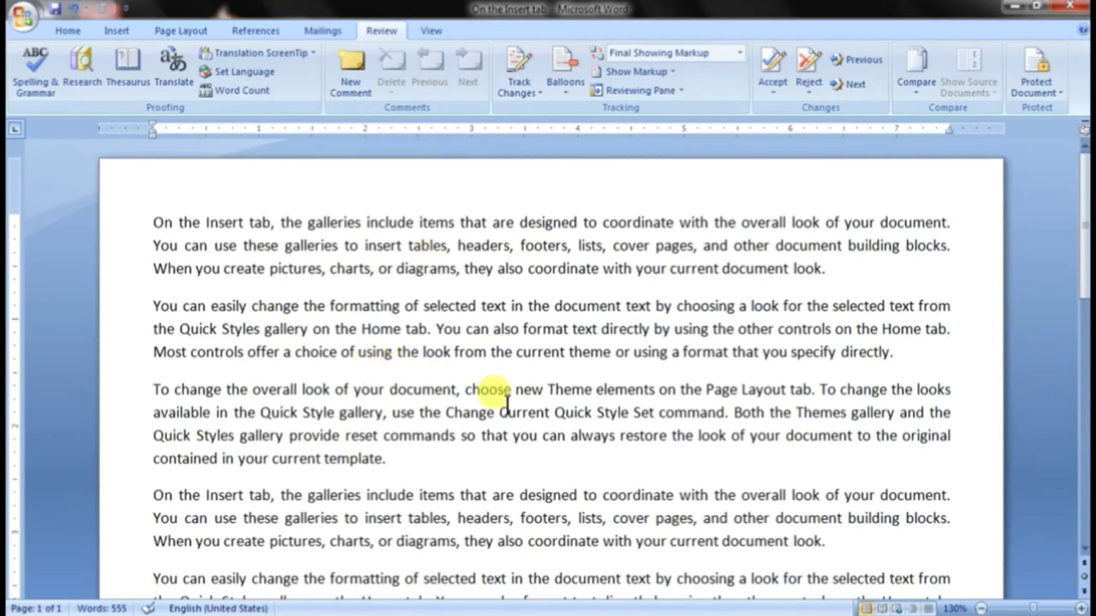
Step: Add the comment "Please bold this line" to "galleries to insert tables, headers, footers, lists, cover pages," in the first paragraph
{"action": "mouse_move", "coordinate": [284, 246]}
{"action": "left_mouse_down"}
{"action": "mouse_move", "coordinate": [354, 238]}
{"action": "mouse_move", "coordinate": [448, 275]}
{"action": "mouse_move", "coordinate": [691, 228]}
{"action": "mouse_move", "coordinate": [700, 245]}
{"action": "left_mouse_up"}
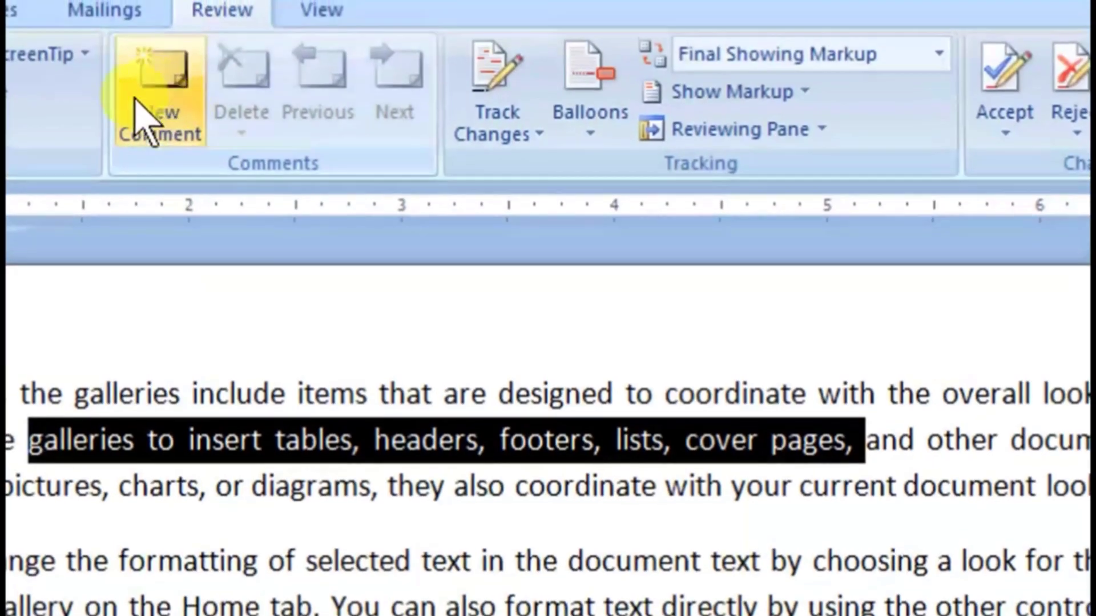
{"action": "left_click", "coordinate": [146, 105]}
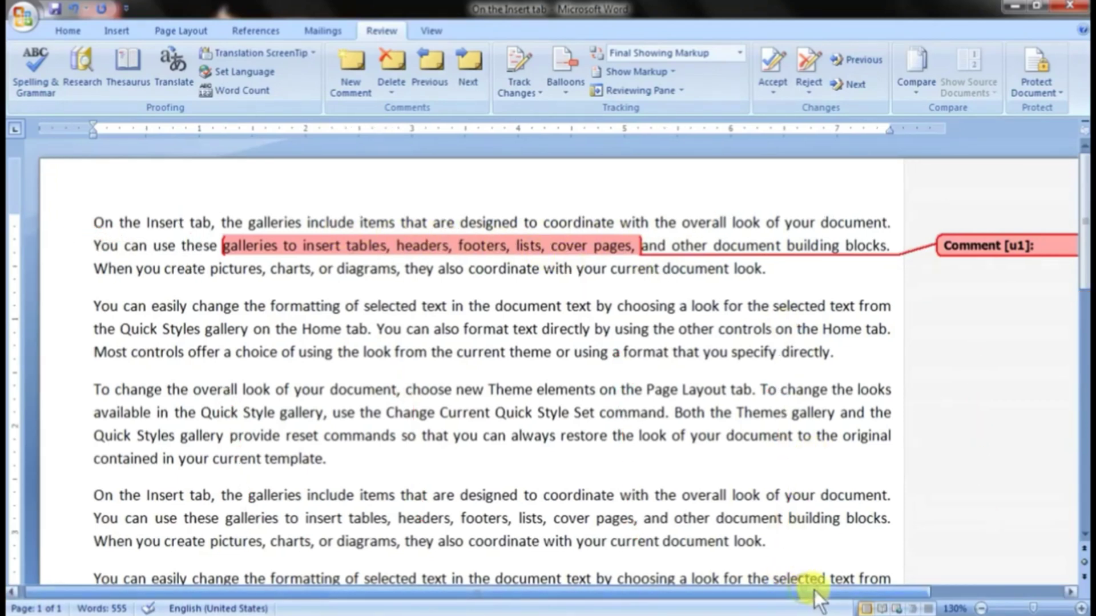
{"action": "left_click_drag", "start_coordinate": [814, 590], "coordinate": [991, 588]}
{"action": "left_click", "coordinate": [904, 248]}
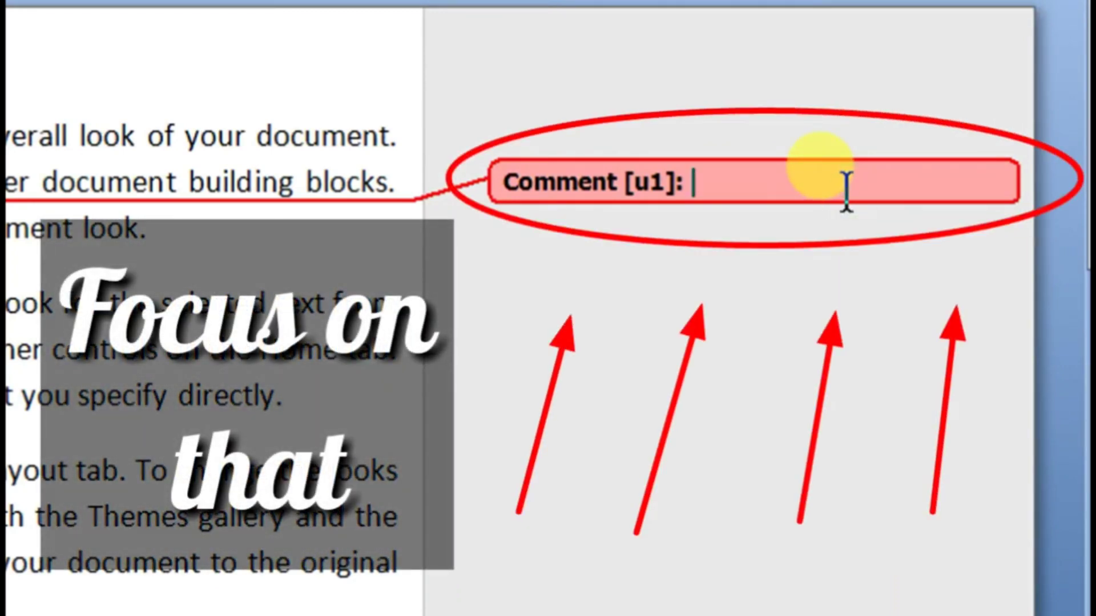
{"action": "type", "text": "please "}
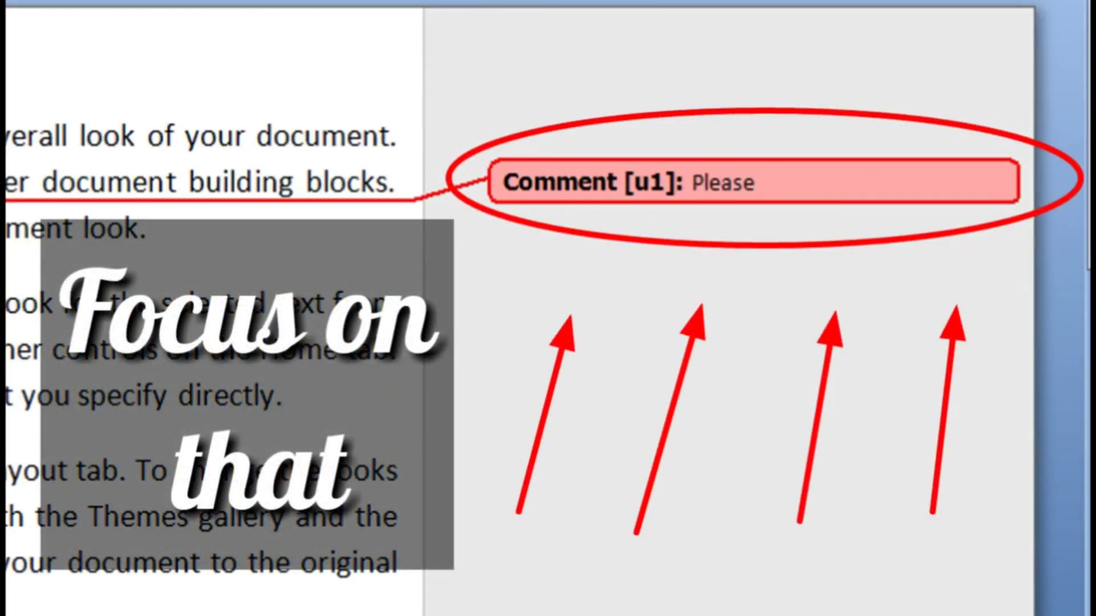
{"action": "type", "text": "bold this l"}
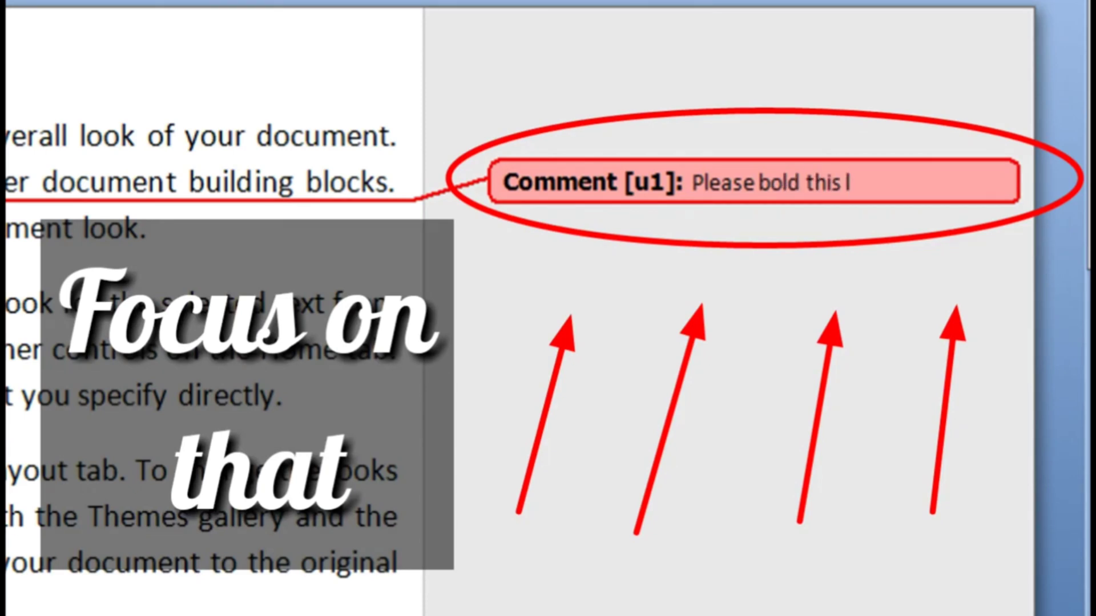
{"action": "type", "text": "ine"}
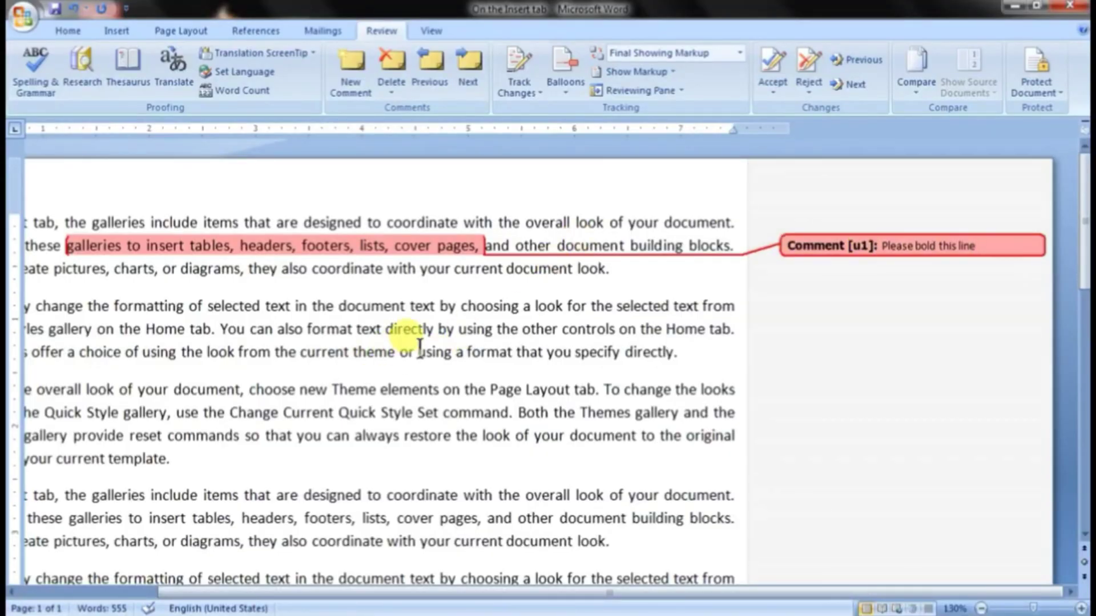
Step: Insert an empty comment on the third paragraph's text from "look of your document" through "Quick Style Set command."
{"action": "left_click_drag", "start_coordinate": [281, 589], "coordinate": [139, 582]}
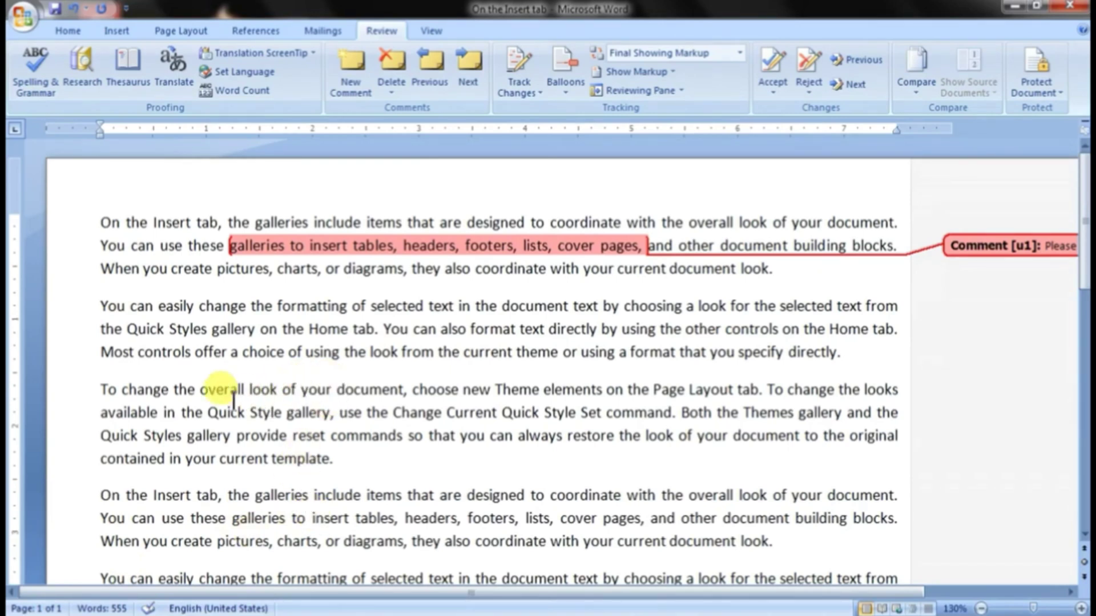
{"action": "left_click_drag", "start_coordinate": [247, 399], "coordinate": [678, 420]}
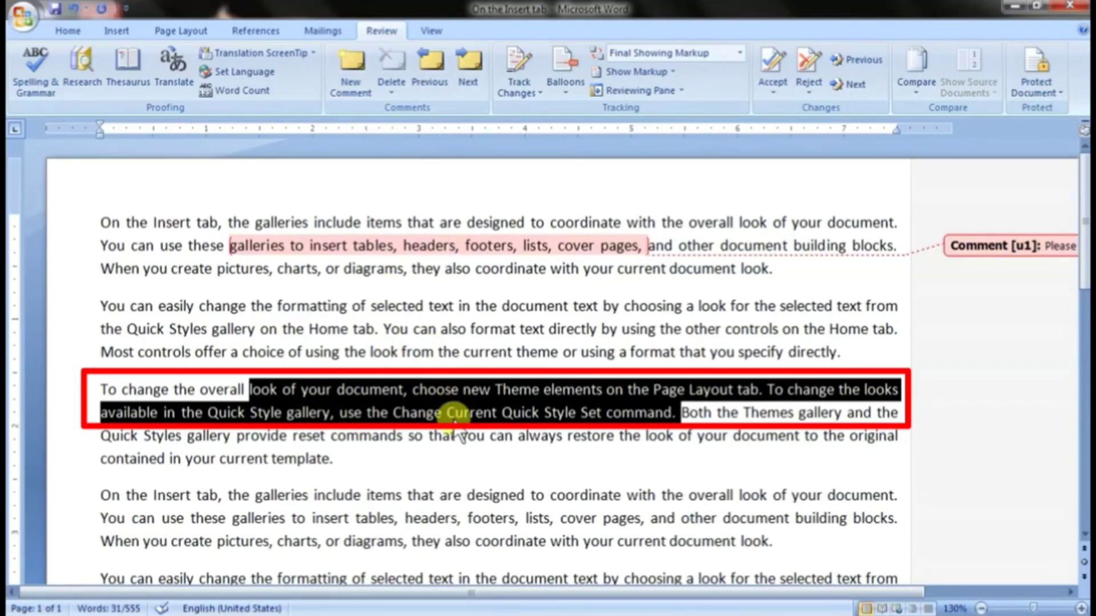
{"action": "key", "text": "ctrl+alt+m"}
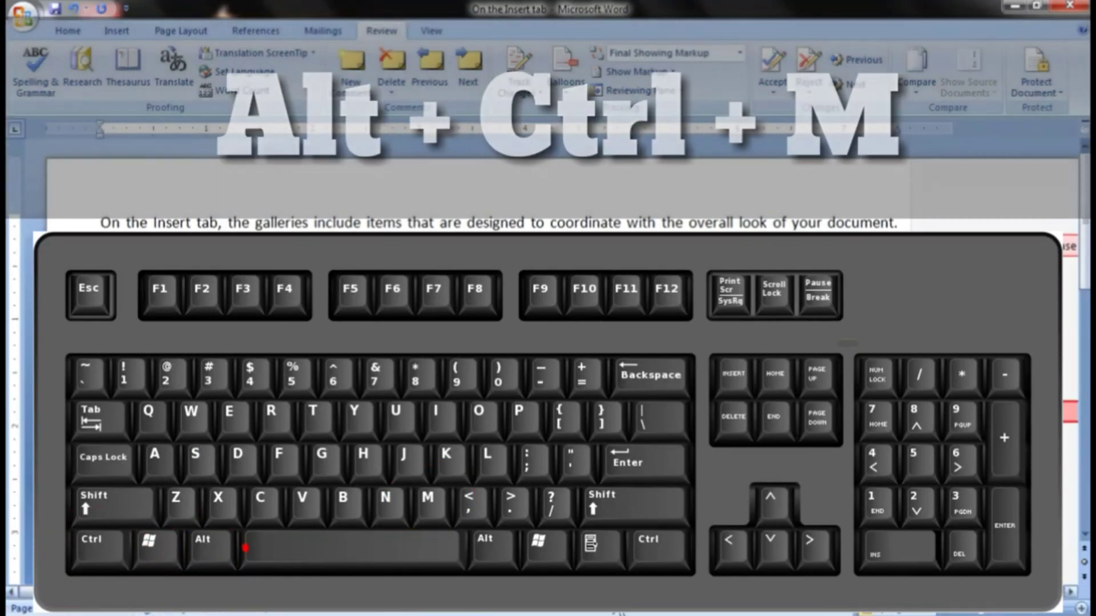
{"action": "left_click_drag", "start_coordinate": [619, 592], "coordinate": [778, 595]}
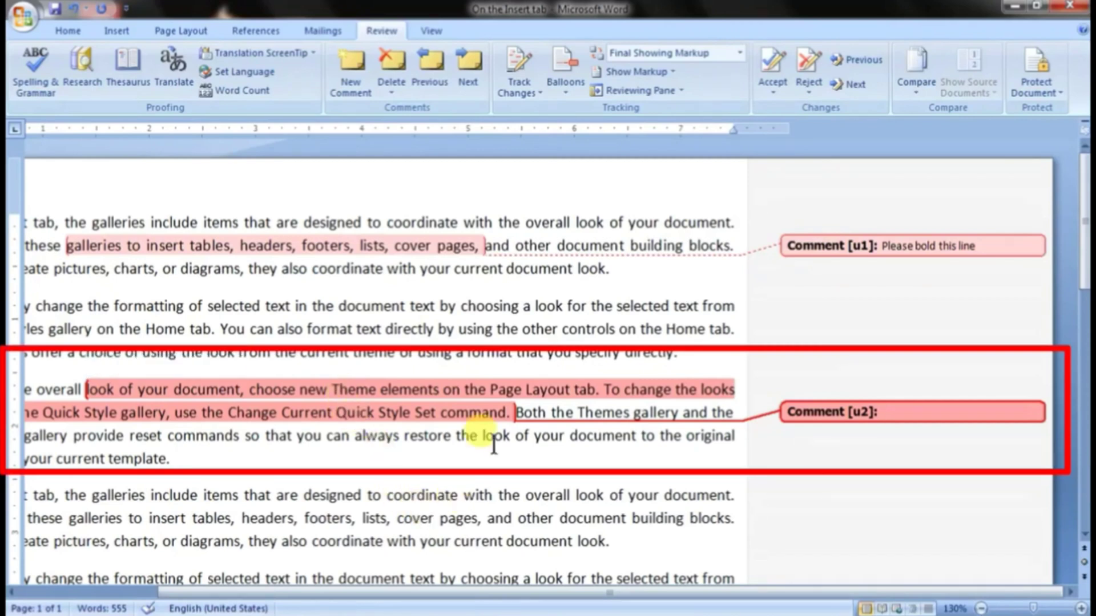
Step: Enter "Please remove this line" as the text of the third paragraph's comment
{"action": "left_click", "coordinate": [896, 412]}
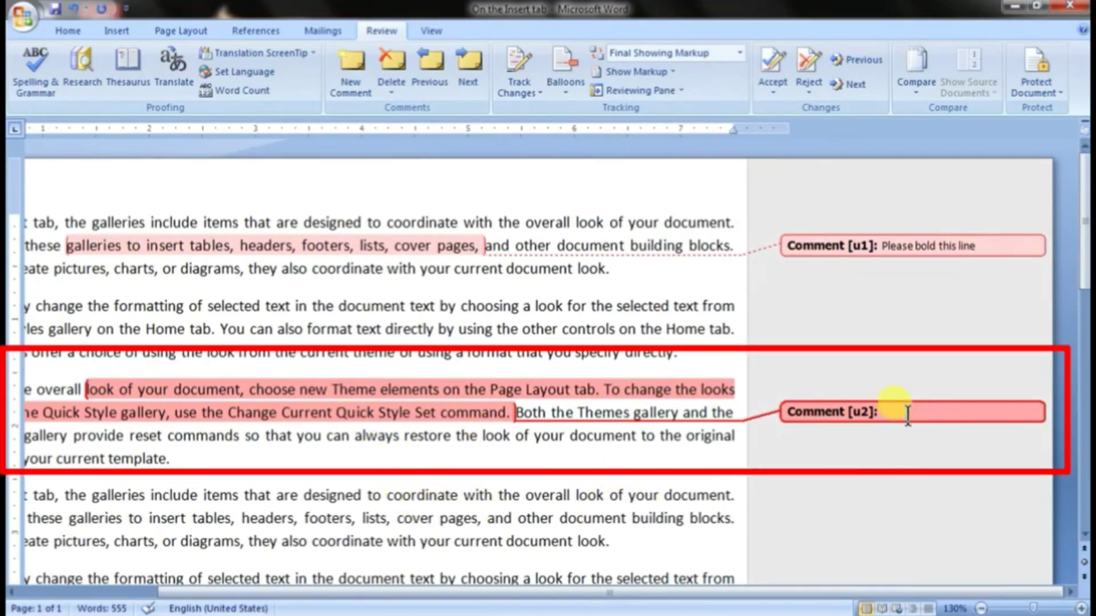
{"action": "type", "text": "p"}
{"action": "key", "text": "BackSpace"}
{"action": "key", "text": "BackSpace"}
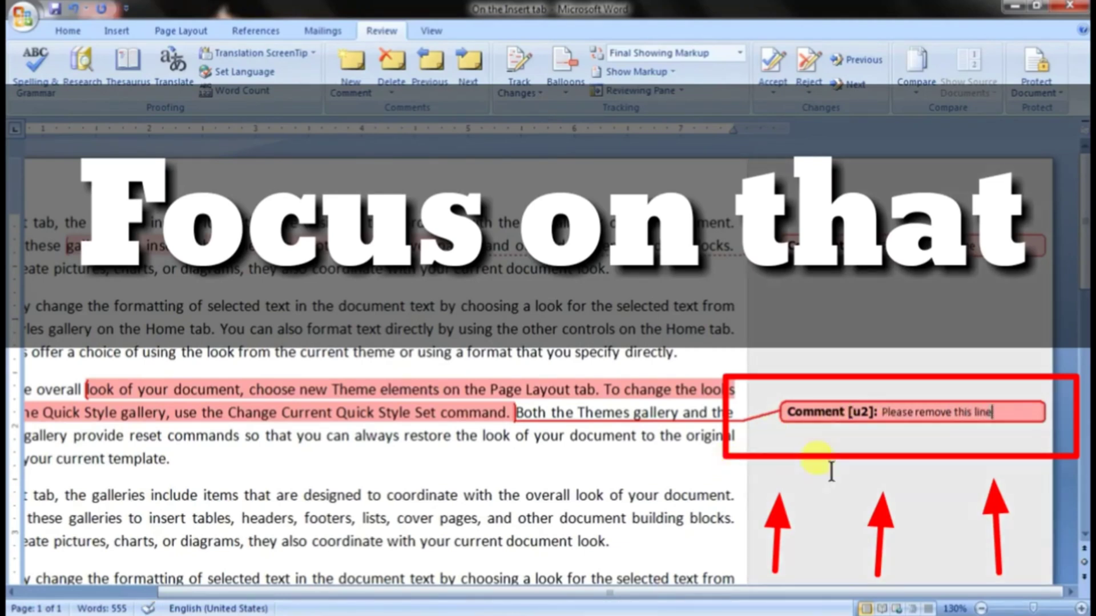
{"action": "left_click", "coordinate": [418, 500]}
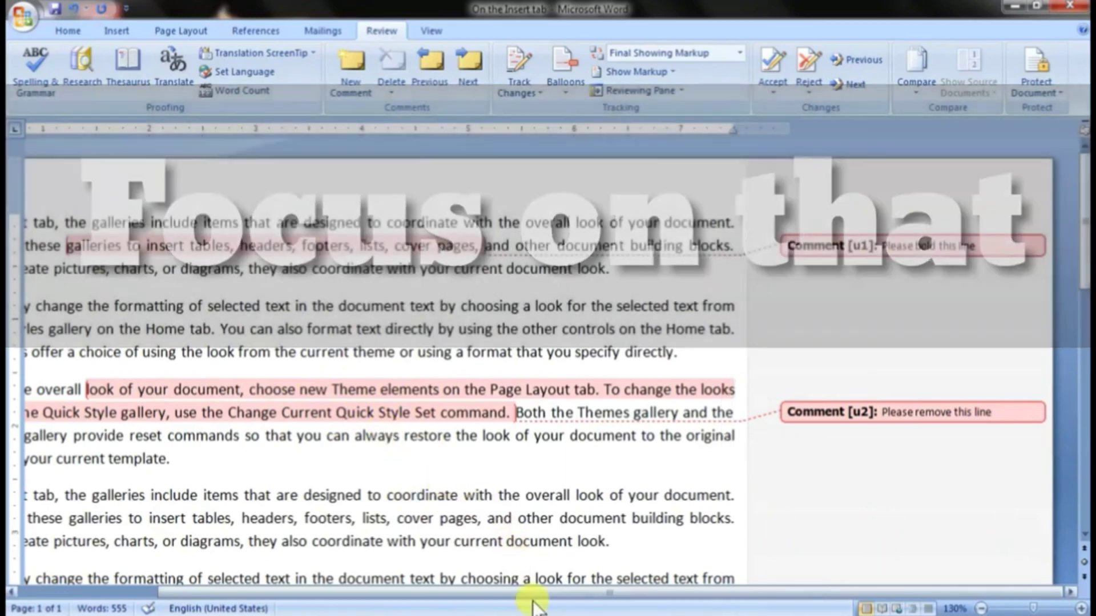
Step: View the pop-up details of the comments attached to the highlighted text in the first and third paragraphs
{"action": "left_click_drag", "start_coordinate": [528, 594], "coordinate": [430, 577]}
{"action": "left_click", "coordinate": [981, 609]}
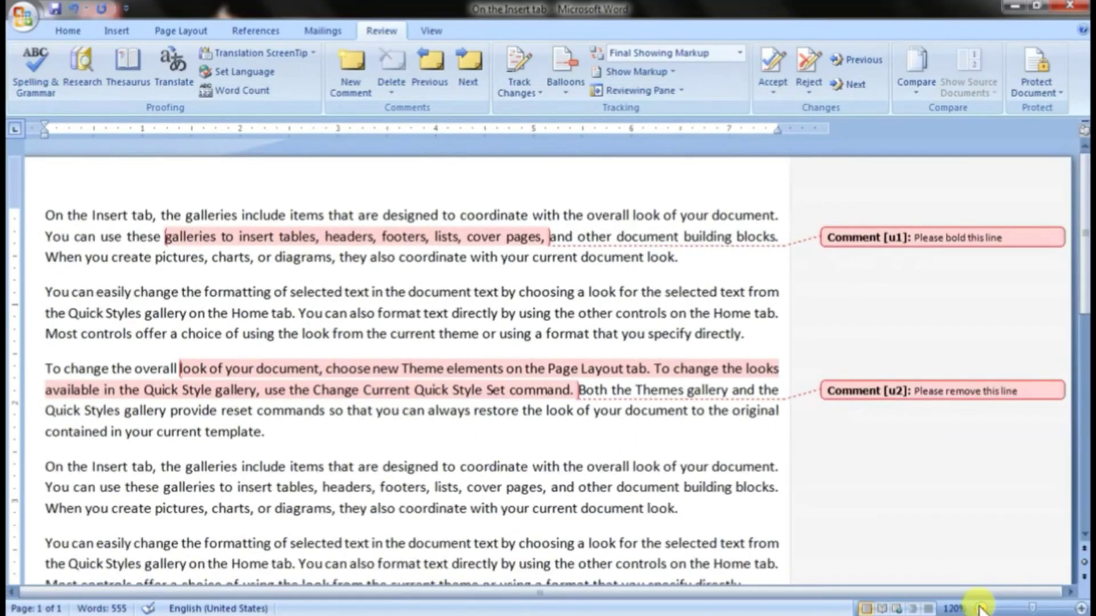
{"action": "left_click", "coordinate": [981, 610]}
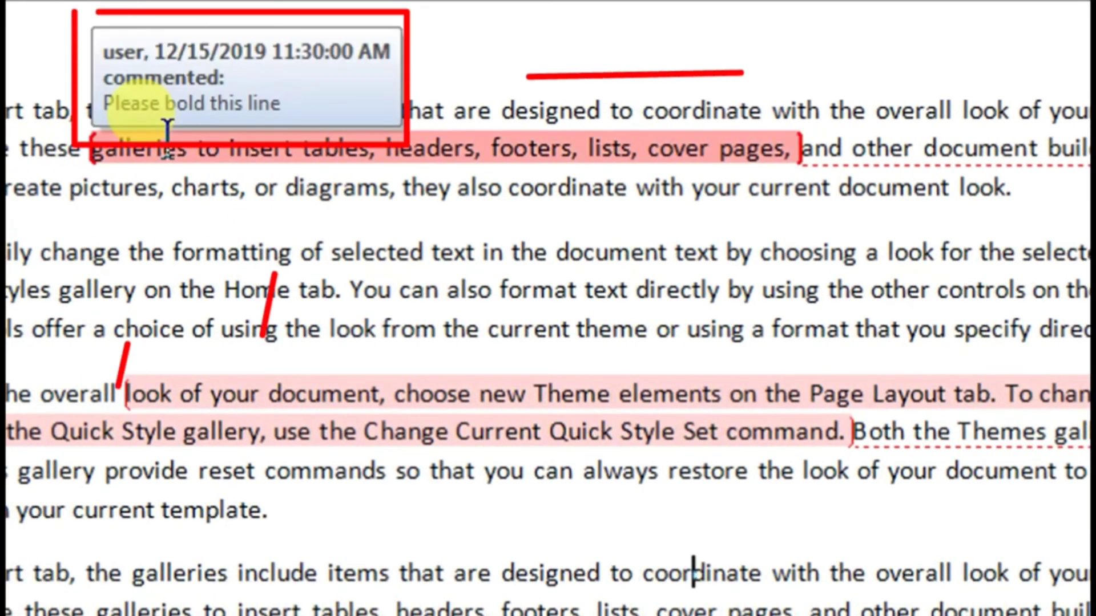
{"action": "mouse_move", "coordinate": [186, 132]}
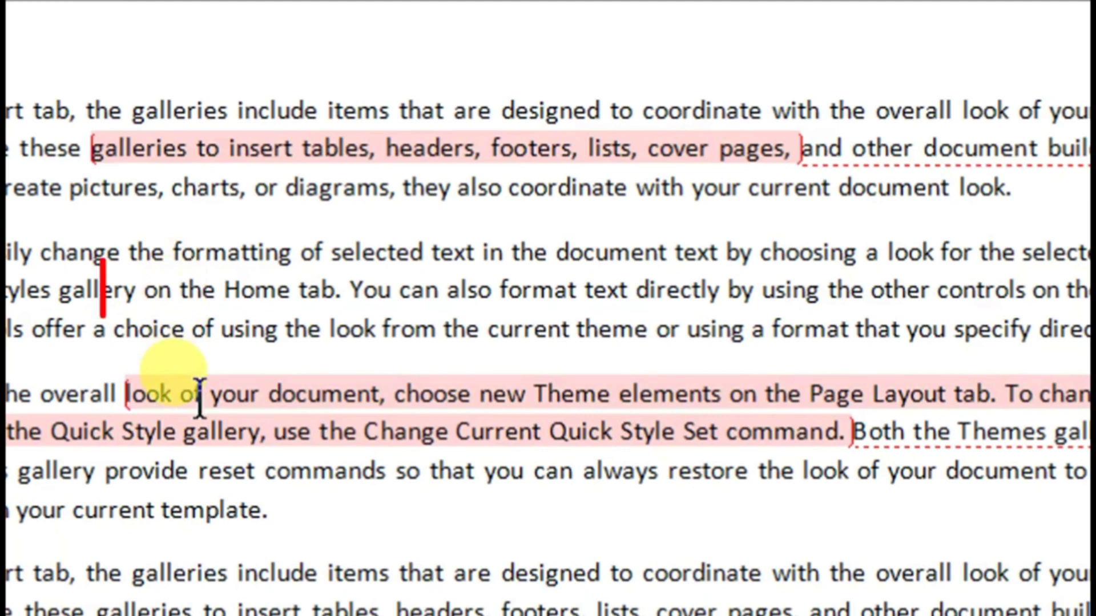
{"action": "mouse_move", "coordinate": [200, 400]}
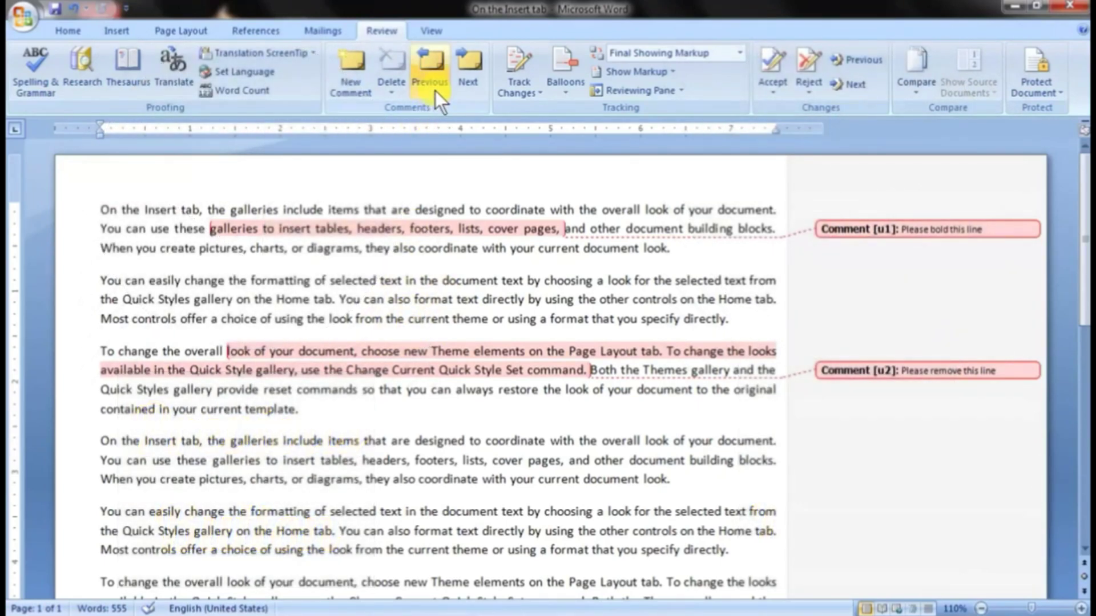
Step: Navigate back to the first paragraph's comment and forward to the third paragraph's comment
{"action": "left_click", "coordinate": [435, 88]}
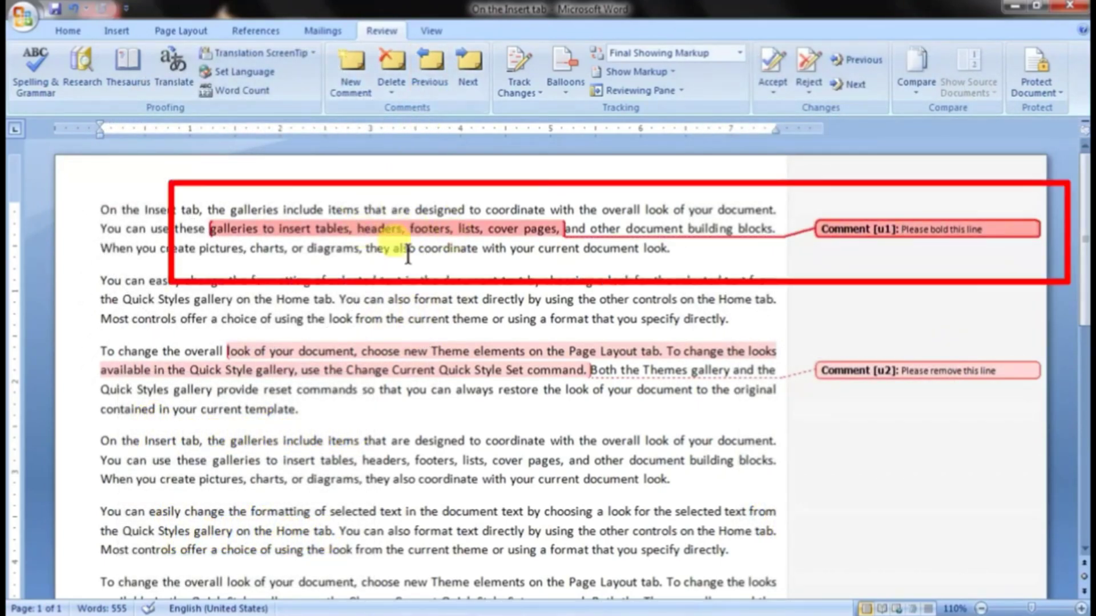
{"action": "left_click", "coordinate": [469, 88]}
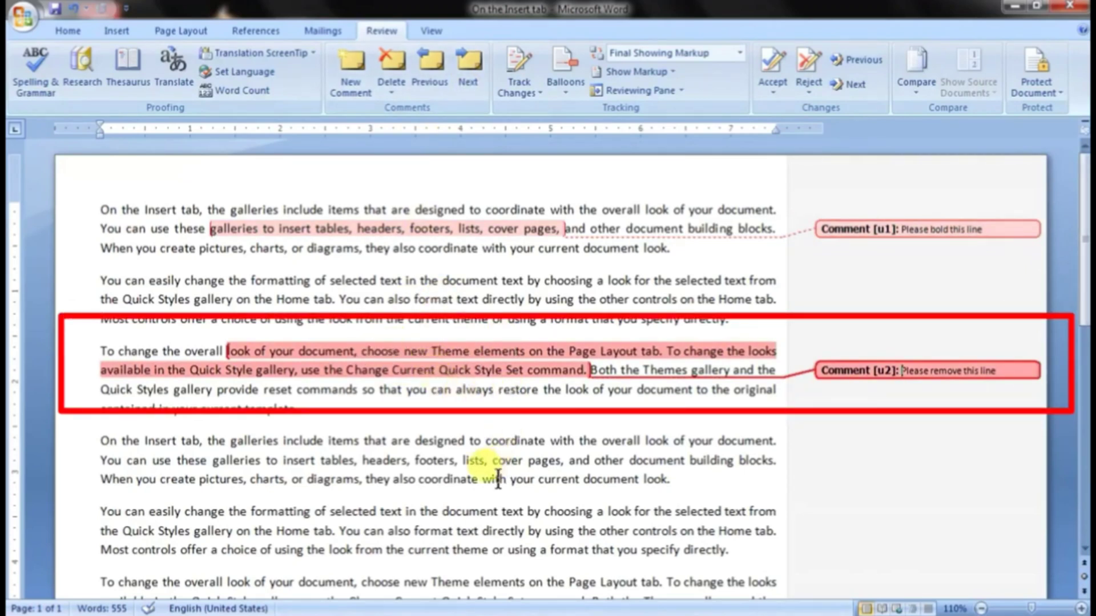
{"action": "left_click", "coordinate": [498, 462]}
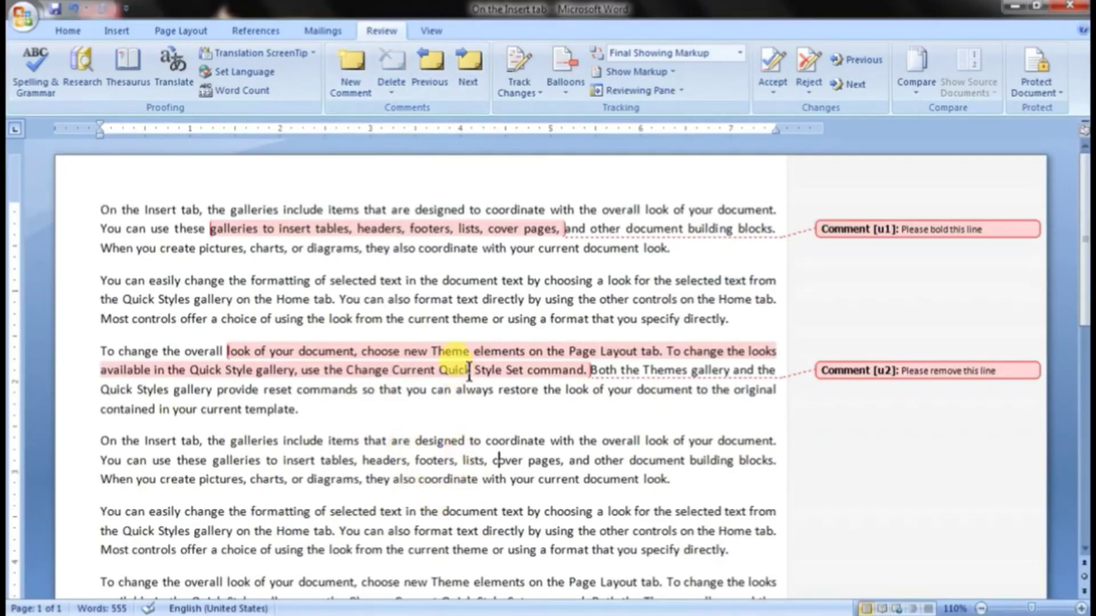
Step: Delete the "Please remove this line" comment from the third paragraph and check the comment deletion options
{"action": "left_click", "coordinate": [469, 371]}
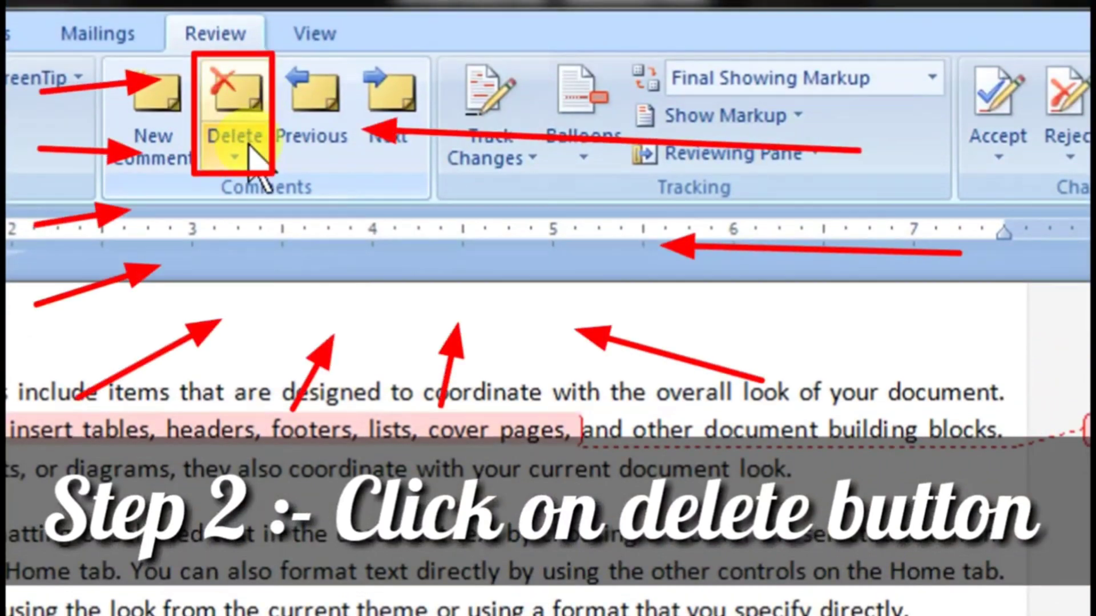
{"action": "left_click", "coordinate": [252, 149]}
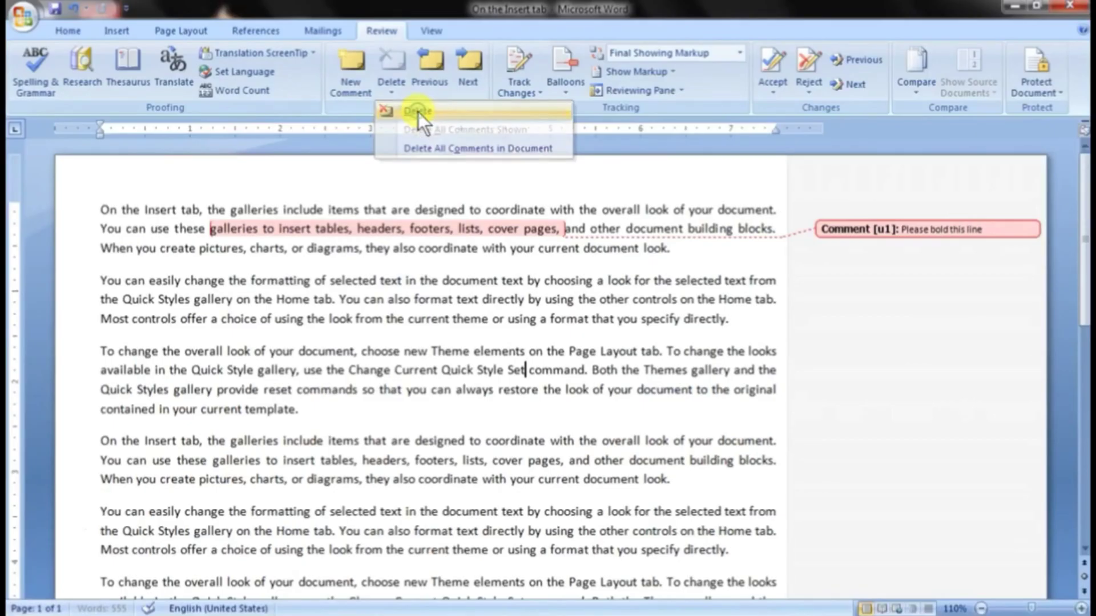
{"action": "left_click", "coordinate": [289, 194]}
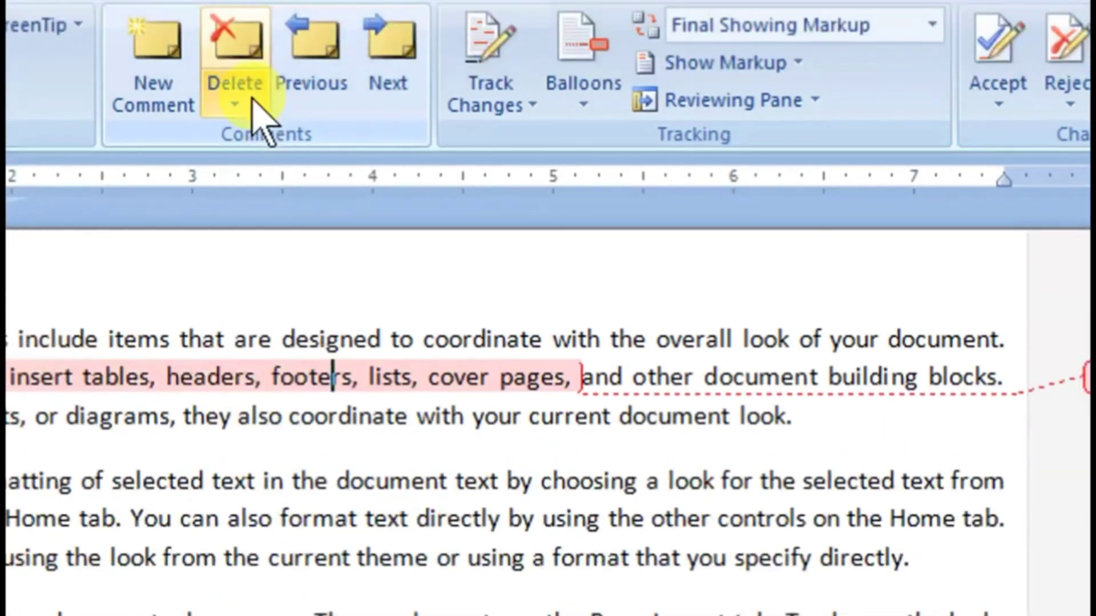
{"action": "left_click", "coordinate": [397, 90]}
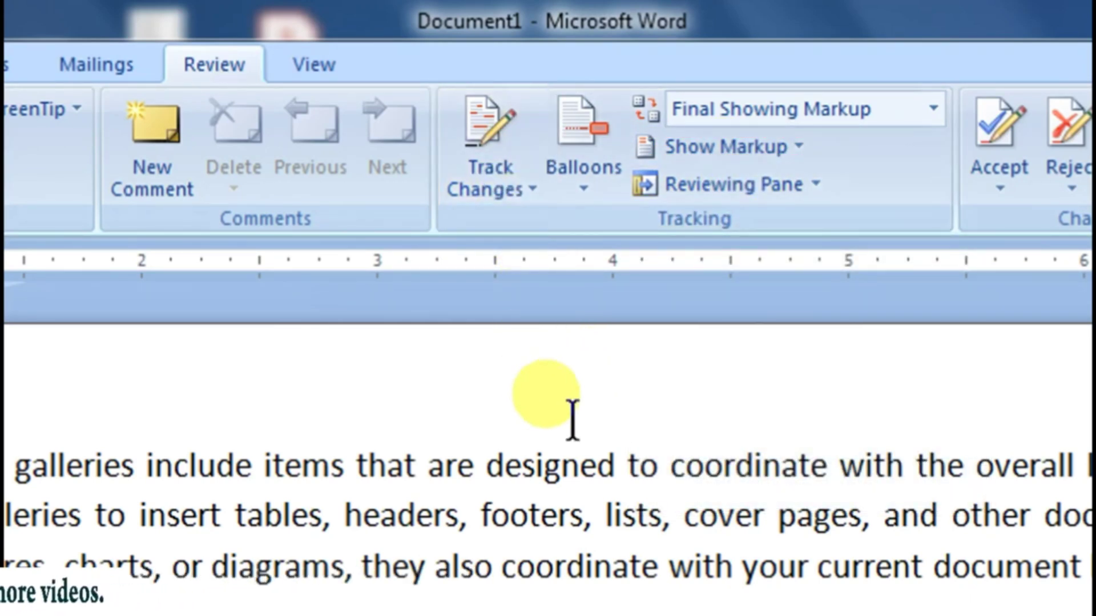
Step: Turn on Track Changes, then add "s" to the first "Home tab" in paragraph two and "ss" to "document" in paragraph three
{"action": "left_click", "coordinate": [494, 147]}
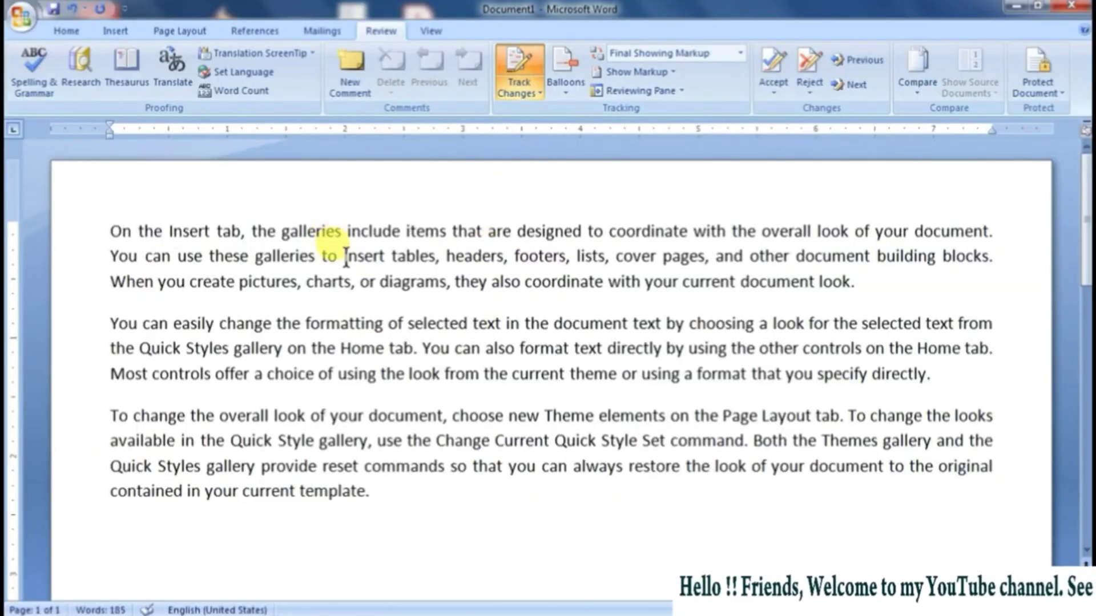
{"action": "left_click", "coordinate": [414, 348]}
{"action": "type", "text": "s"}
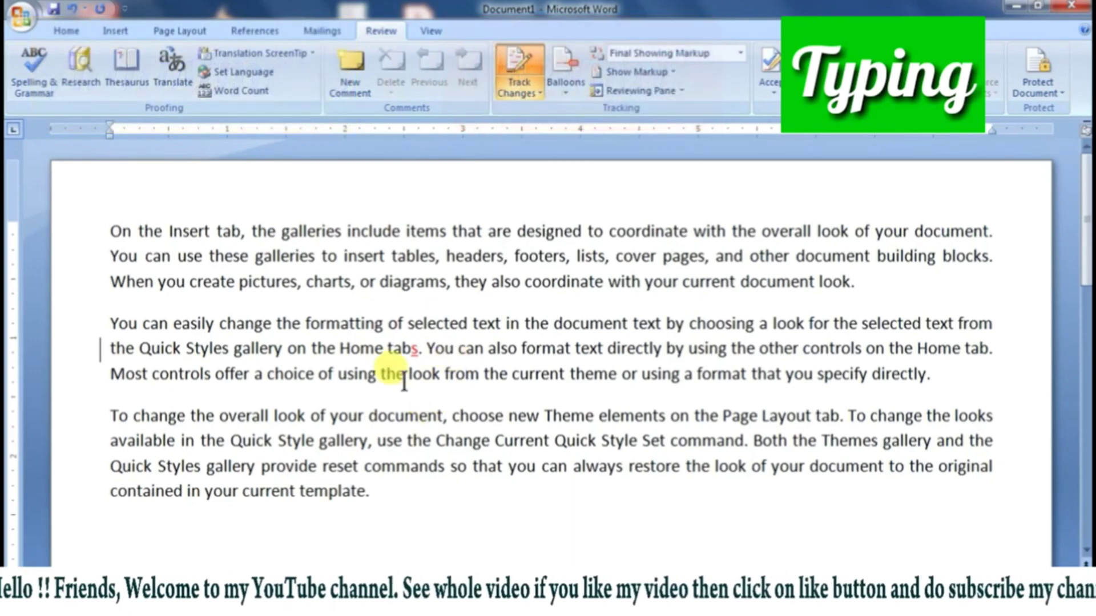
{"action": "left_click", "coordinate": [444, 417]}
{"action": "type", "text": "ss"}
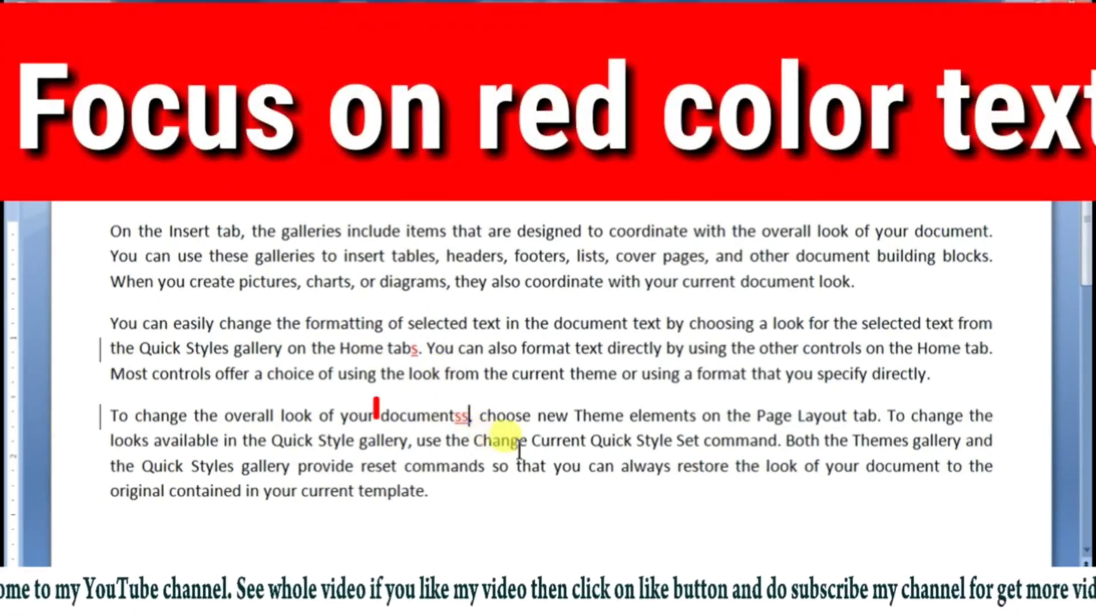
Step: Insert "t" after the first "directly", "uy" after "coordi" in the first line's "coordinate", and "s" after "selected text" in paragraph two
{"action": "left_click", "coordinate": [660, 350]}
{"action": "type", "text": "t"}
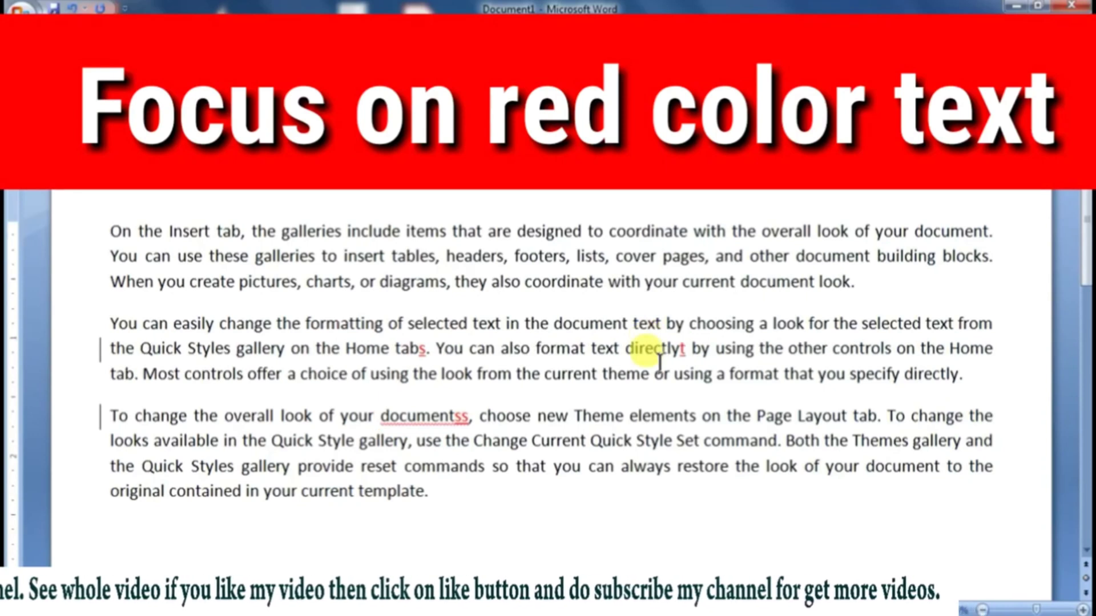
{"action": "left_click", "coordinate": [656, 232]}
{"action": "type", "text": "uy"}
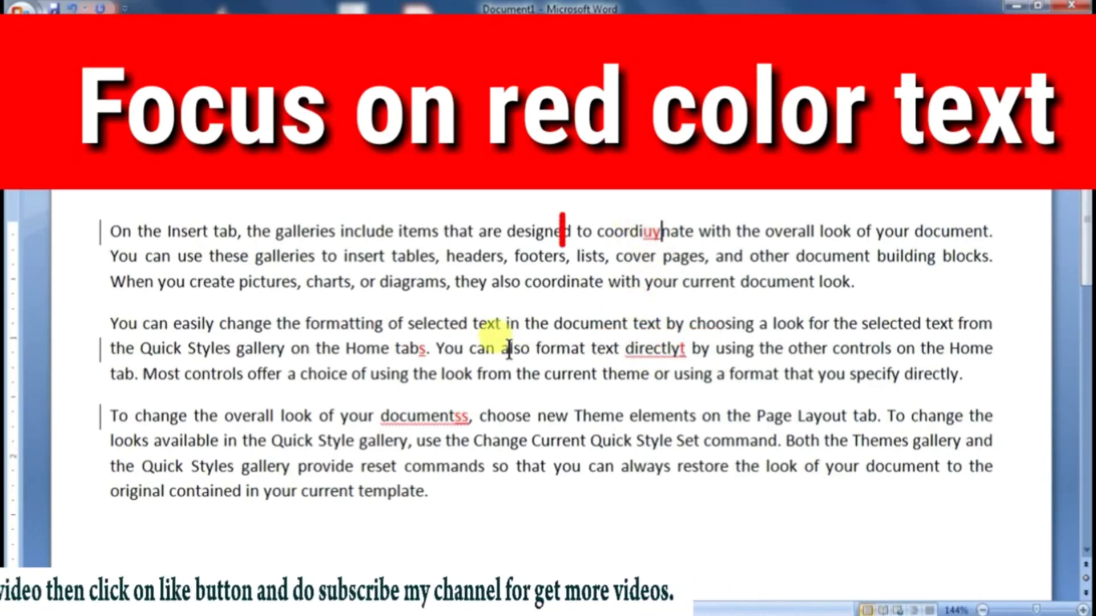
{"action": "left_click", "coordinate": [502, 324]}
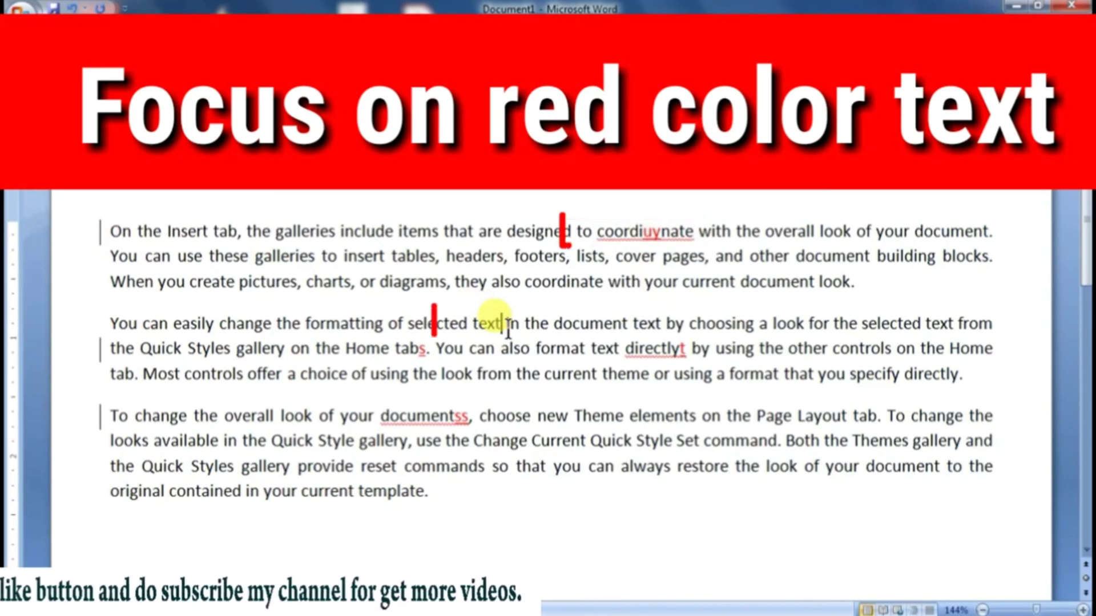
{"action": "type", "text": "s"}
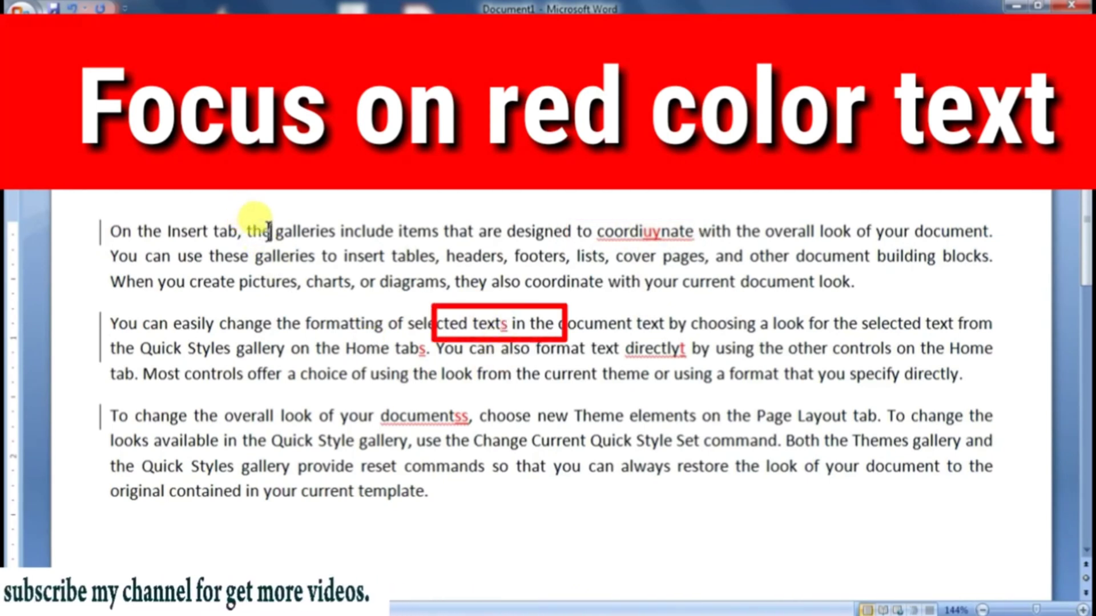
Step: Replace "the" before "galleries" in the first line with "this" as a tracked change
{"action": "key", "text": "BackSpace"}
{"action": "key", "text": "BackSpace"}
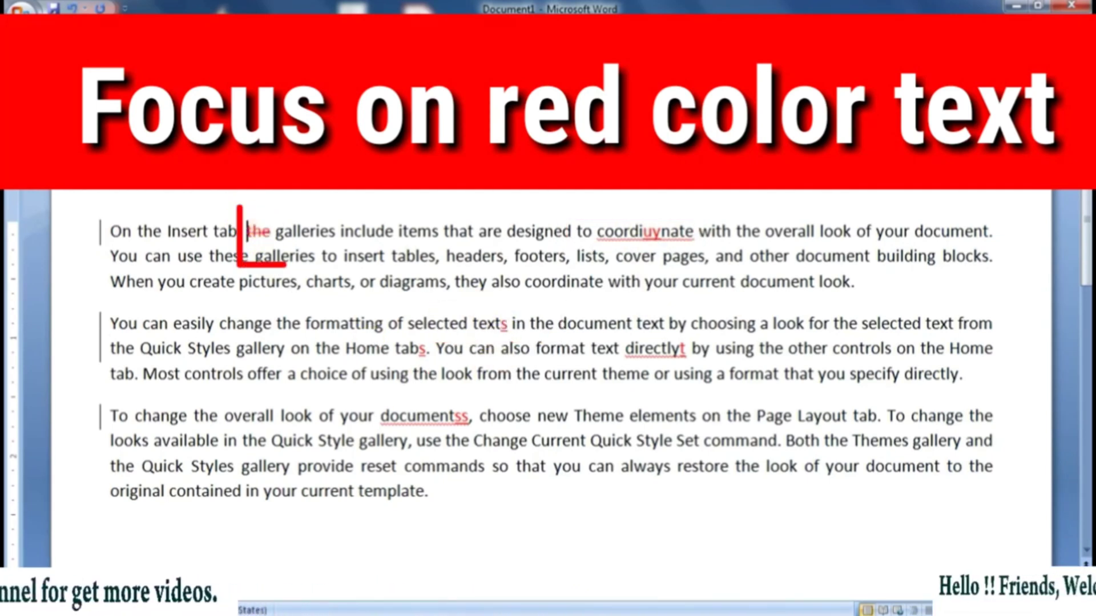
{"action": "type", "text": "this"}
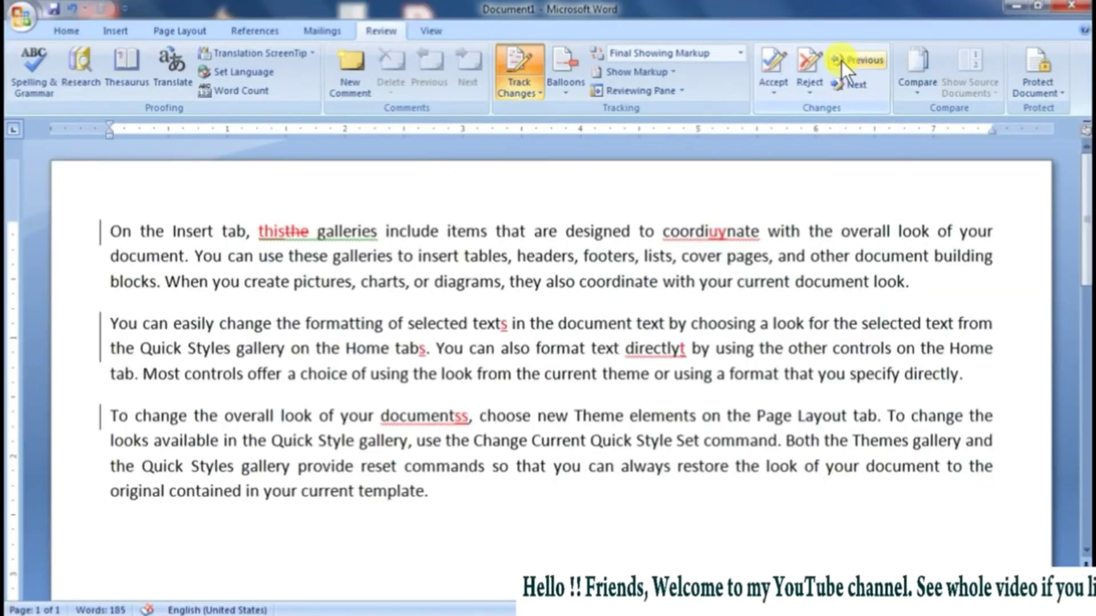
Step: Step forward through the tracked changes in all three paragraphs, and back to the deleted "the" in the first line
{"action": "left_click", "coordinate": [875, 124]}
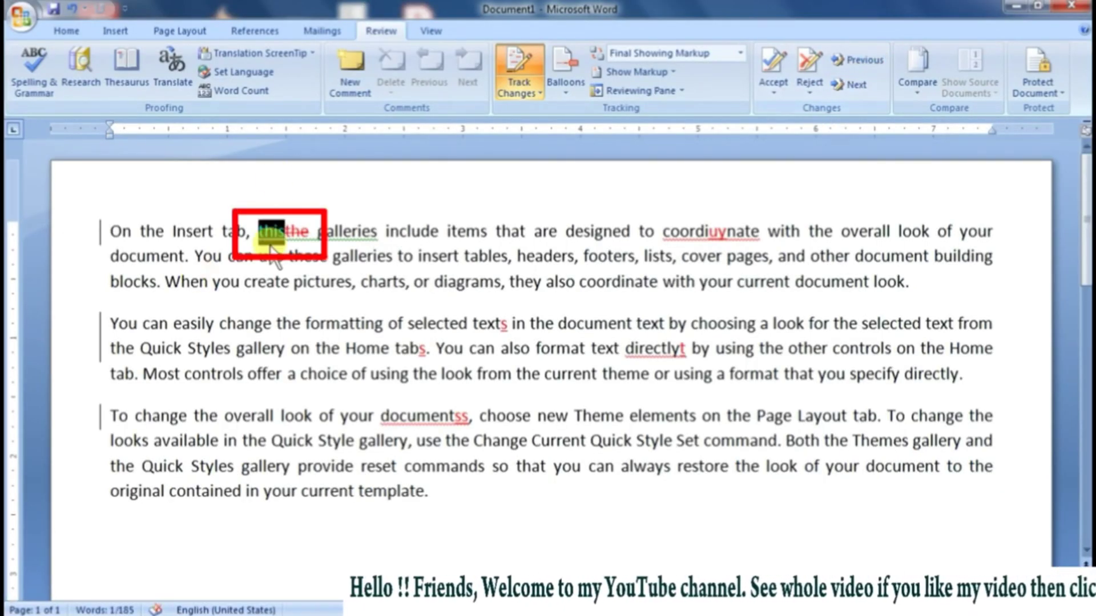
{"action": "left_click", "coordinate": [849, 87]}
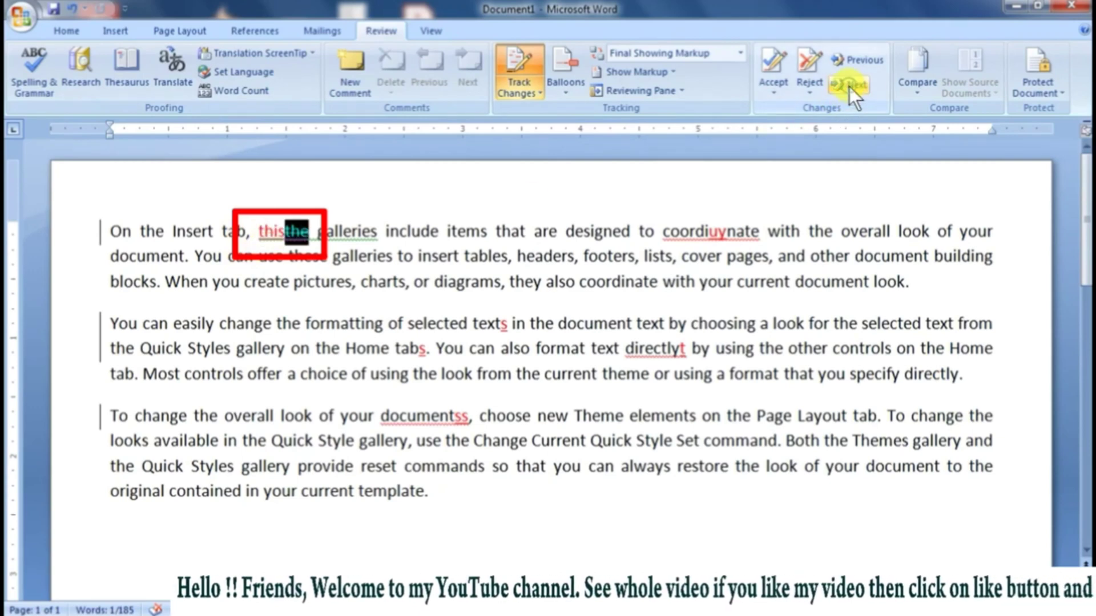
{"action": "left_click", "coordinate": [849, 87]}
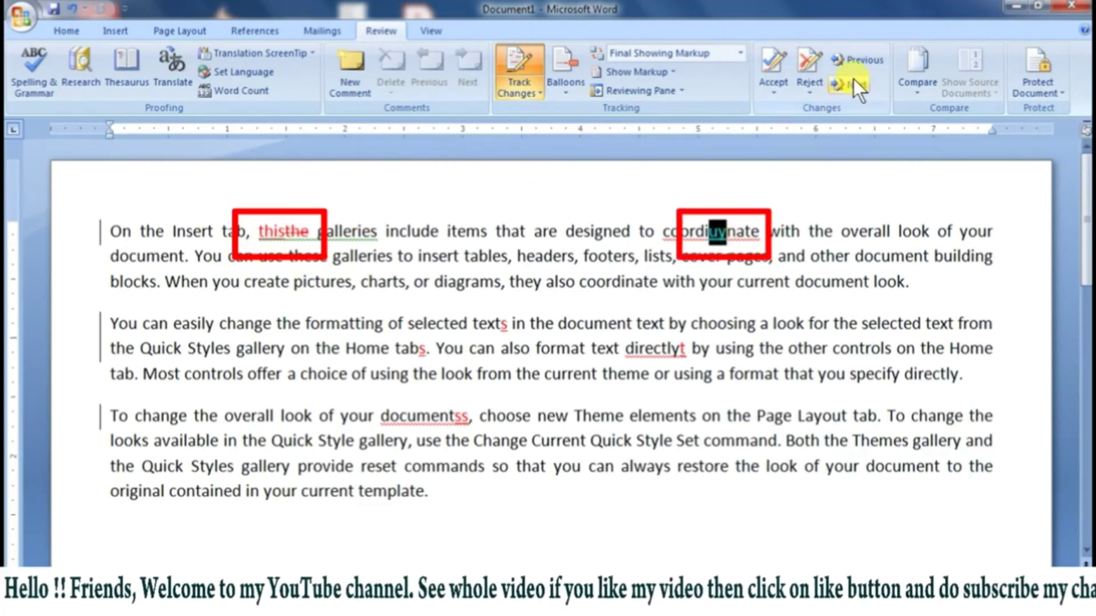
{"action": "left_click", "coordinate": [854, 79]}
{"action": "left_click", "coordinate": [854, 80]}
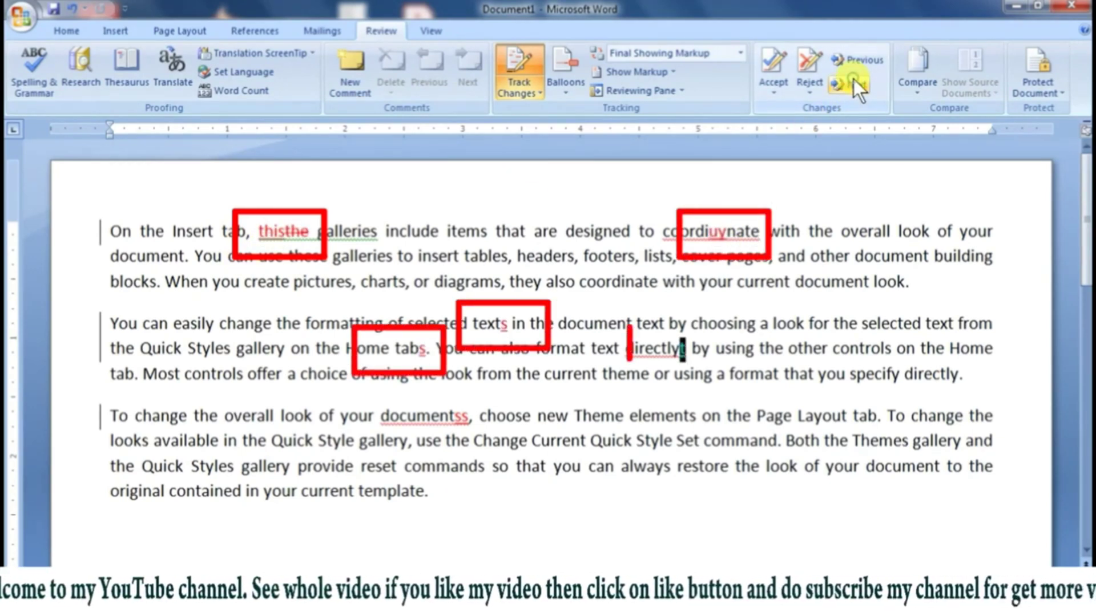
{"action": "left_click", "coordinate": [854, 80]}
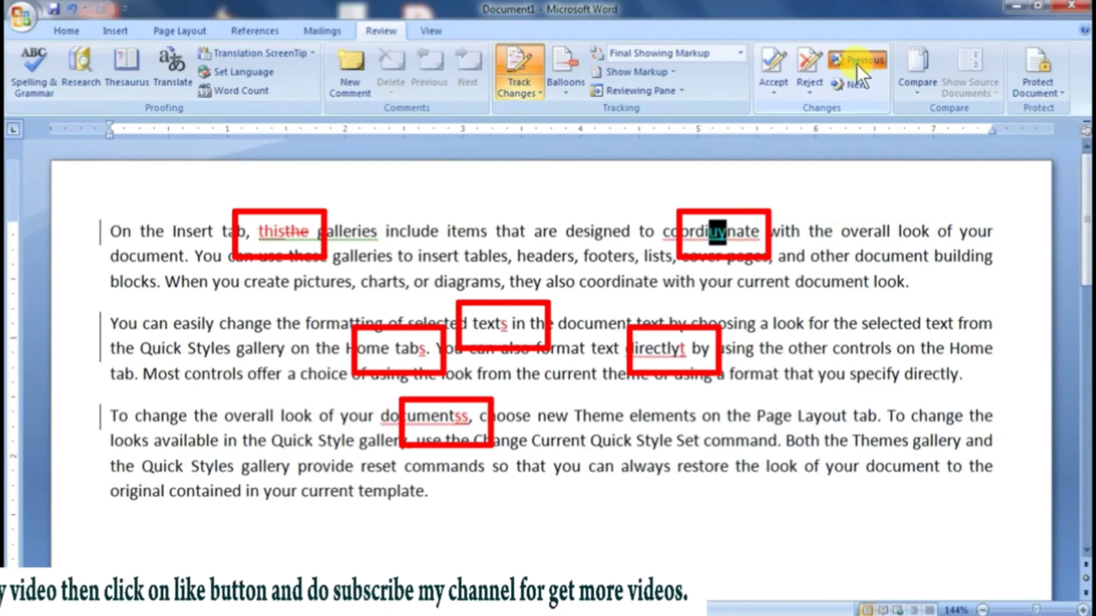
{"action": "left_click", "coordinate": [857, 62]}
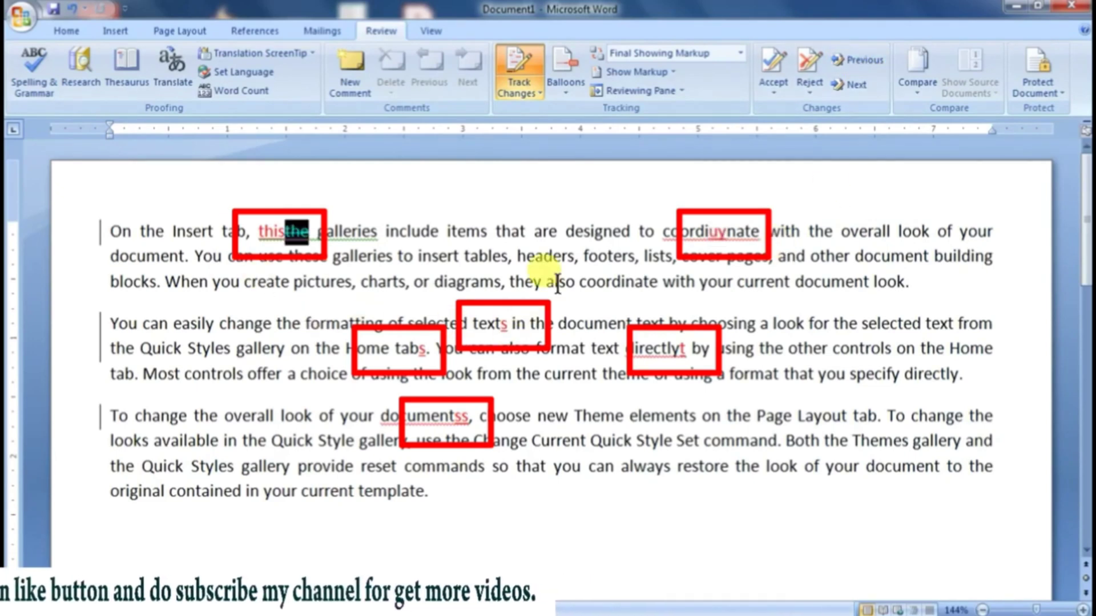
Step: Accept the tracked changes one by one, from the deleted "the" through the inserted "this", and dismiss the closing message
{"action": "left_click", "coordinate": [786, 63]}
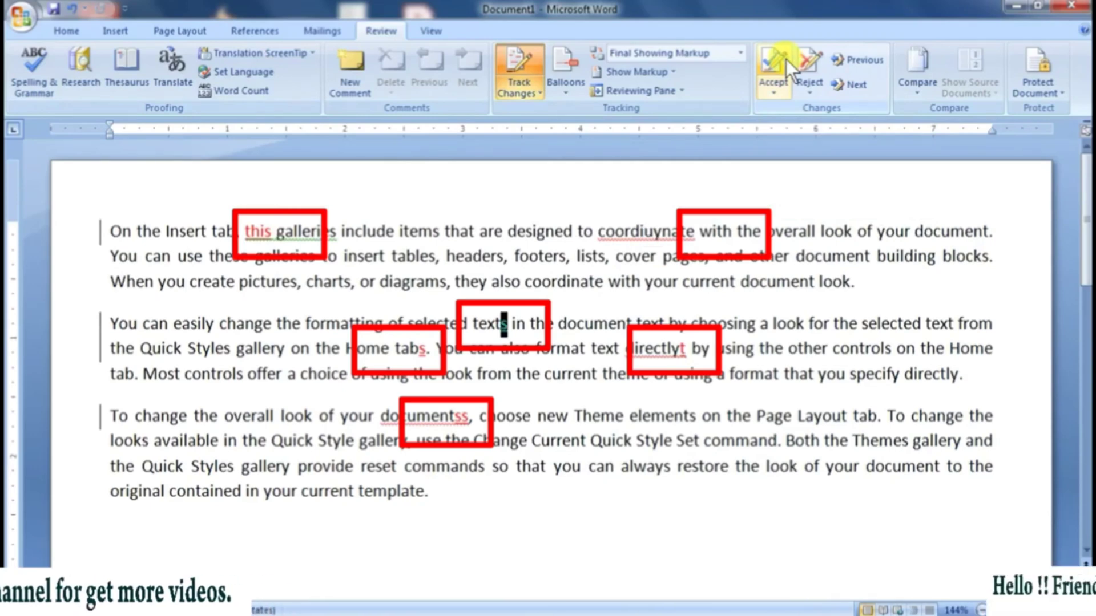
{"action": "left_click", "coordinate": [786, 59]}
{"action": "left_click", "coordinate": [786, 60]}
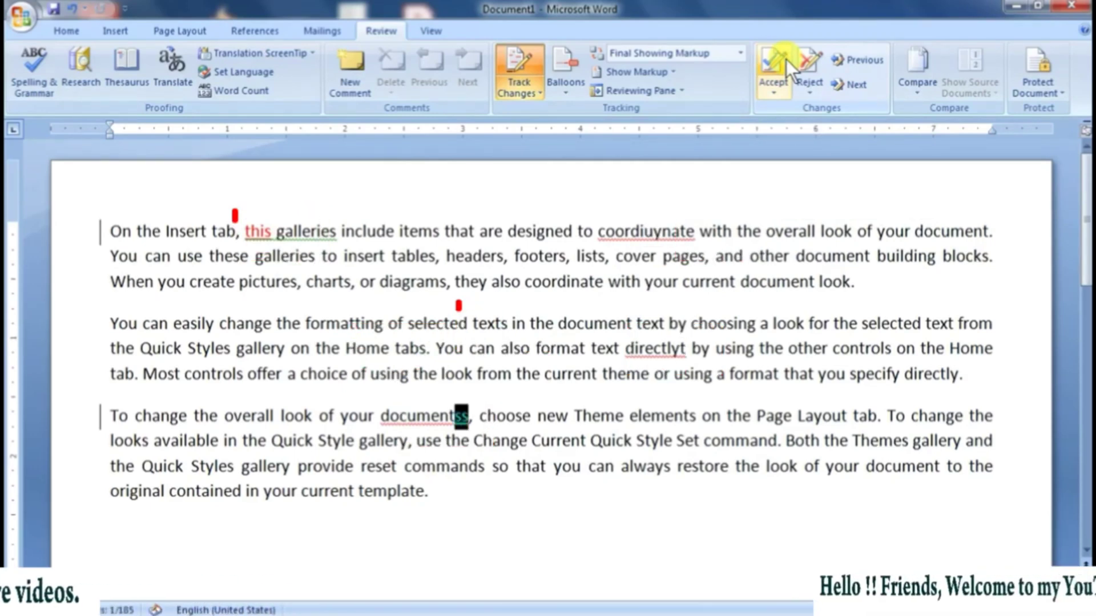
{"action": "left_click", "coordinate": [786, 59]}
{"action": "left_click", "coordinate": [530, 358]}
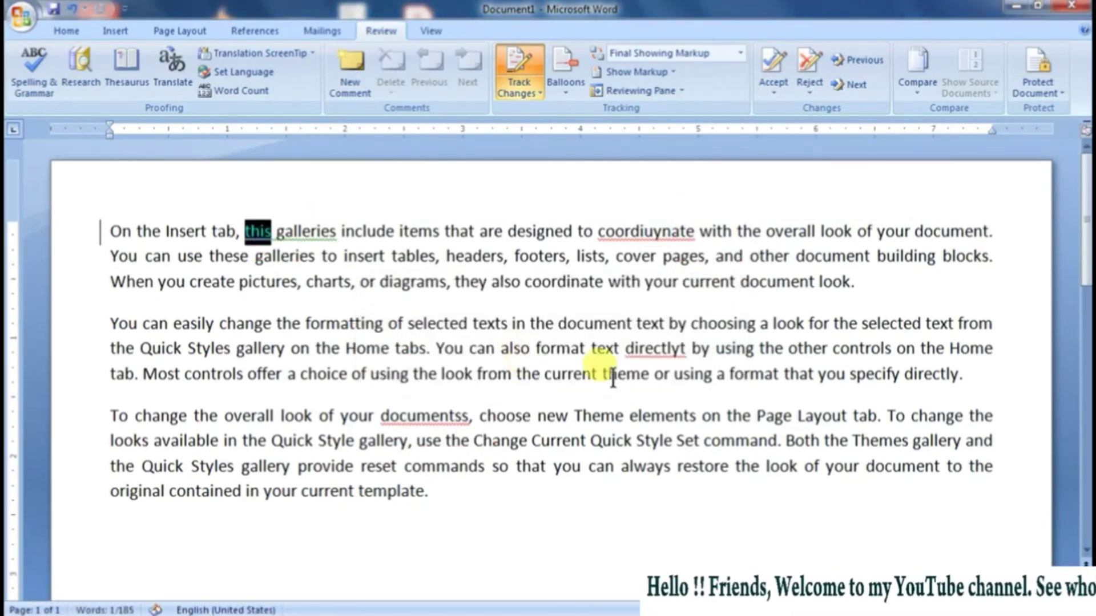
{"action": "left_click", "coordinate": [787, 55]}
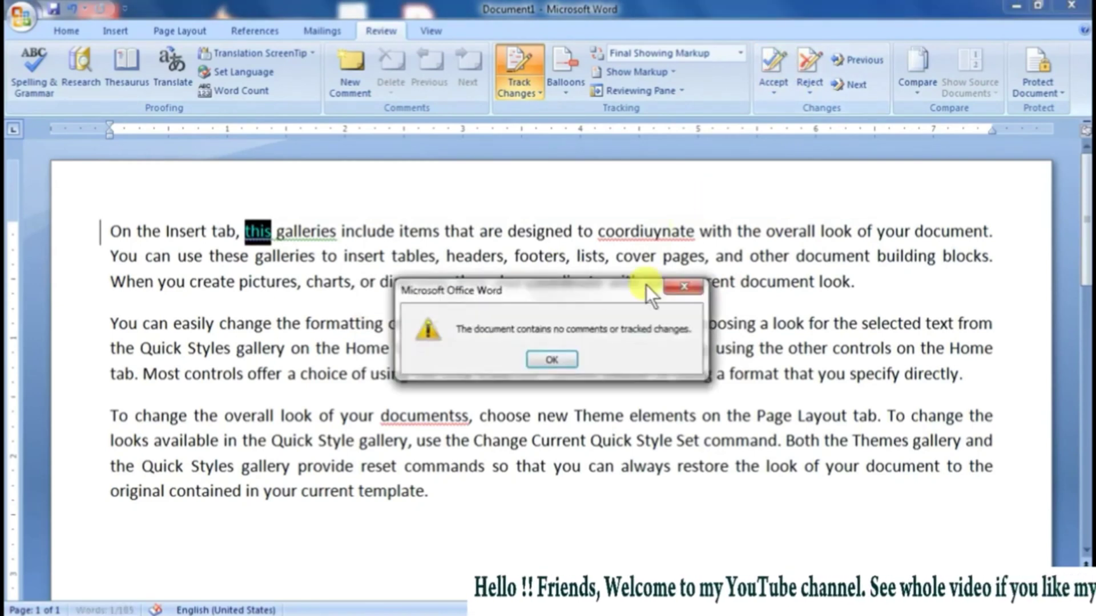
{"action": "left_click", "coordinate": [565, 361]}
{"action": "left_click", "coordinate": [626, 373]}
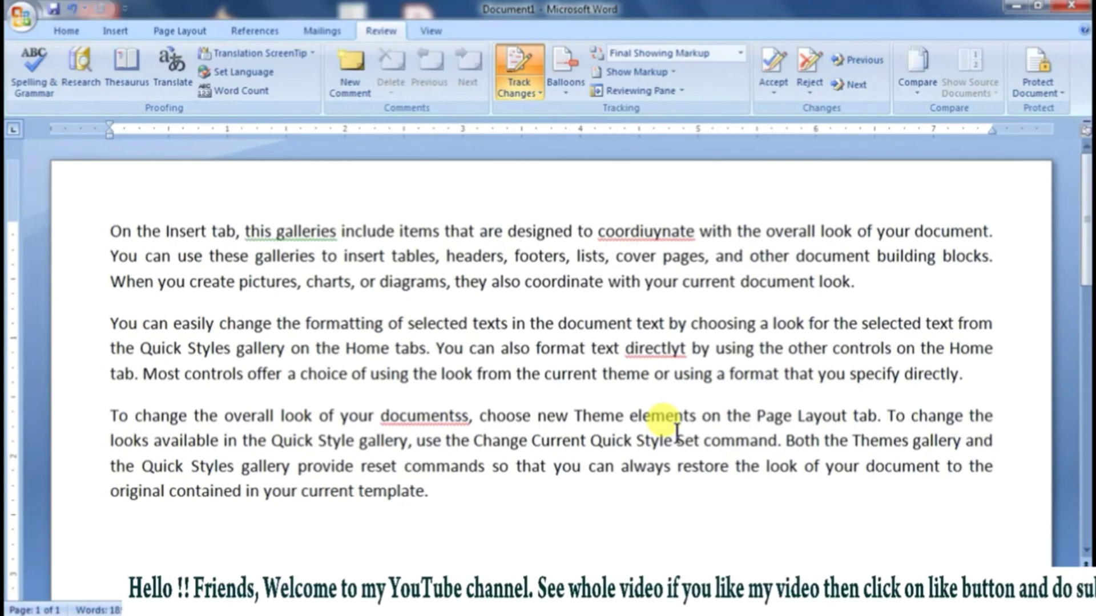
Step: Undo the acceptance of all the tracked changes
{"action": "key", "text": "ctrl+z"}
{"action": "key", "text": "ctrl+z"}
{"action": "key", "text": "ctrl+z"}
{"action": "key", "text": "ctrl+z"}
{"action": "key", "text": "ctrl+z"}
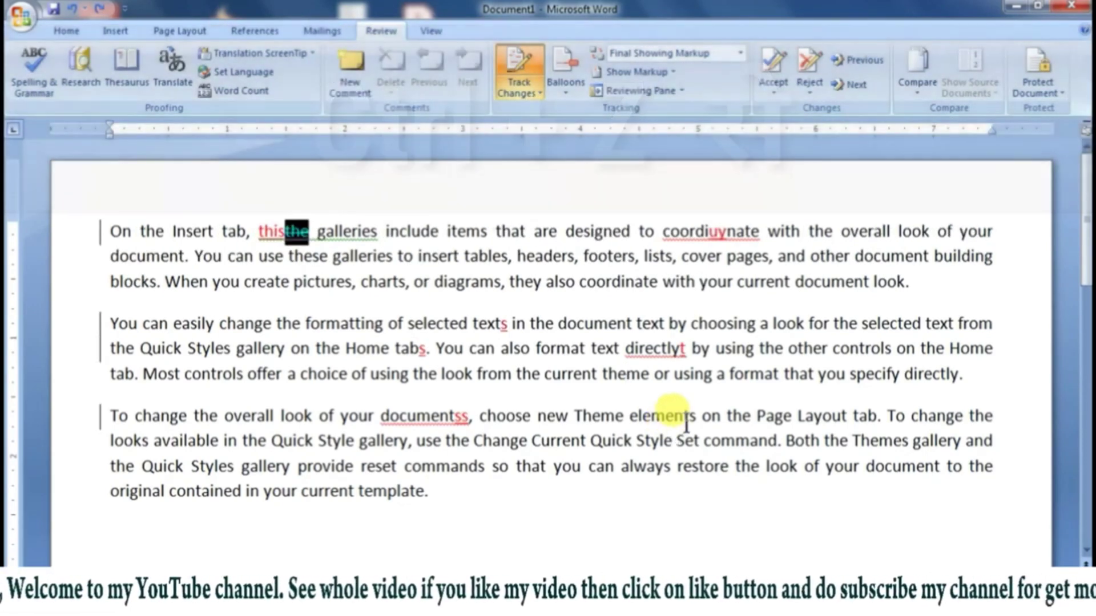
Step: Reject the tracked changes in all three paragraphs one by one, continuing from the document's beginning, and dismiss the closing message
{"action": "left_click", "coordinate": [688, 421]}
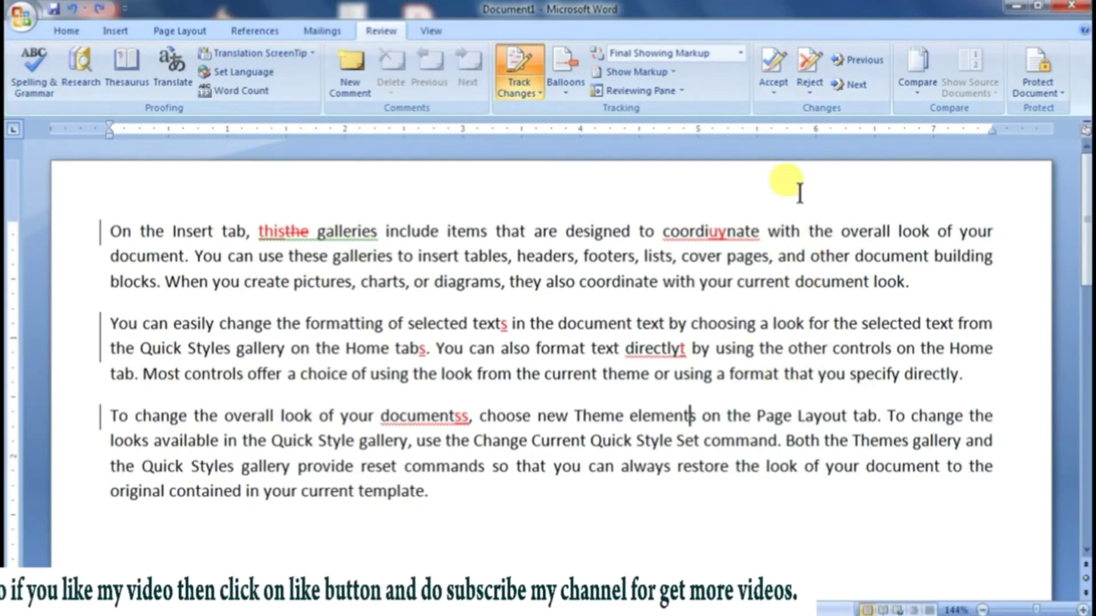
{"action": "left_click", "coordinate": [808, 66]}
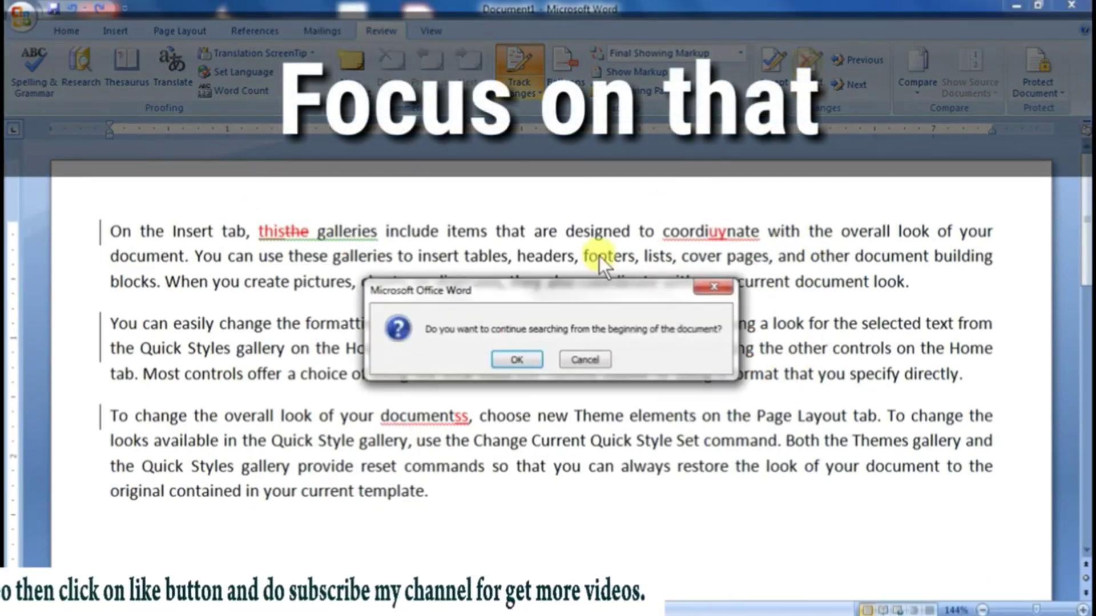
{"action": "left_click", "coordinate": [517, 358]}
{"action": "left_click", "coordinate": [808, 64]}
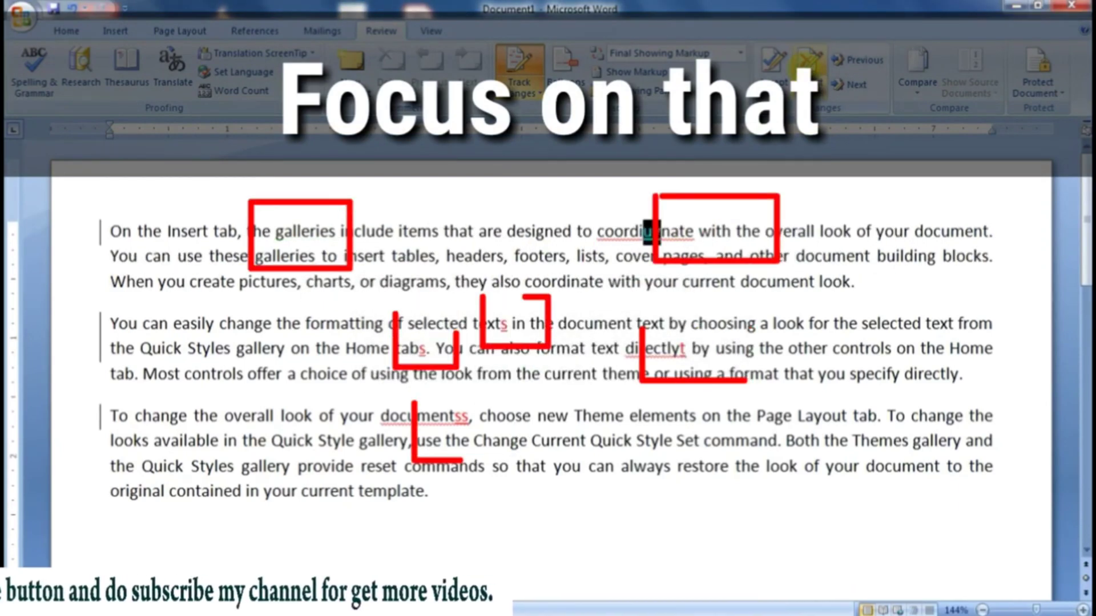
{"action": "left_click", "coordinate": [808, 63]}
{"action": "left_click", "coordinate": [808, 64]}
{"action": "left_click", "coordinate": [808, 64]}
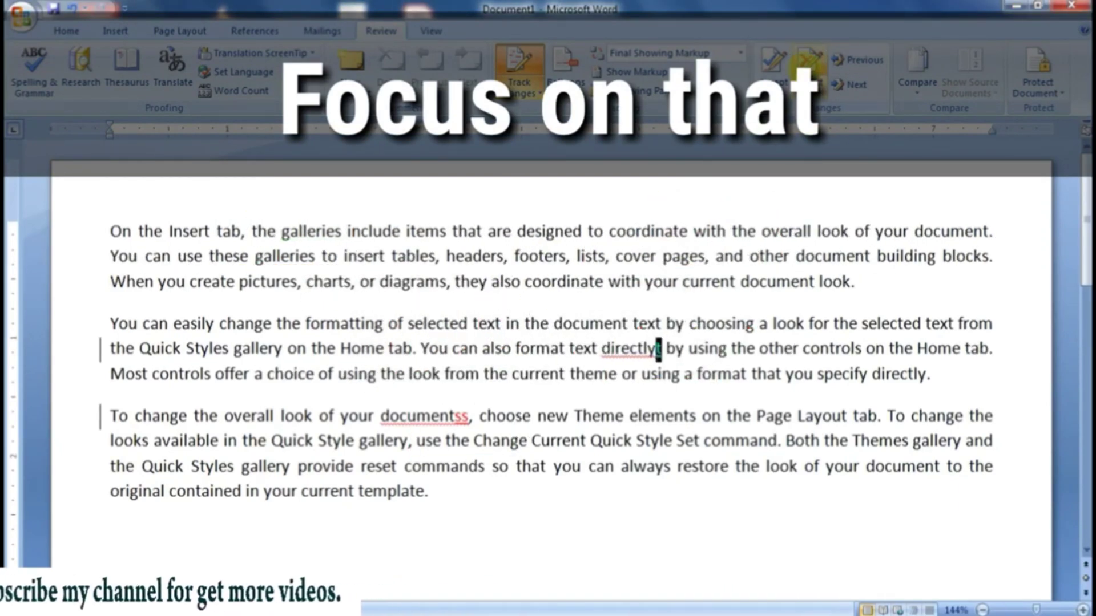
{"action": "left_click", "coordinate": [808, 64]}
{"action": "left_click", "coordinate": [807, 64]}
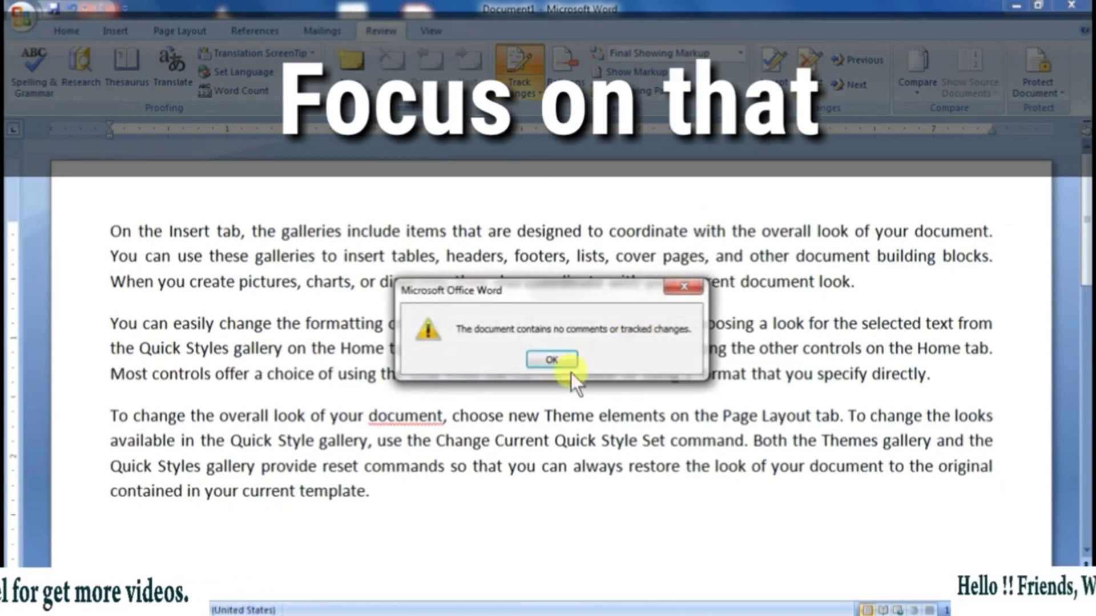
{"action": "left_click", "coordinate": [553, 361]}
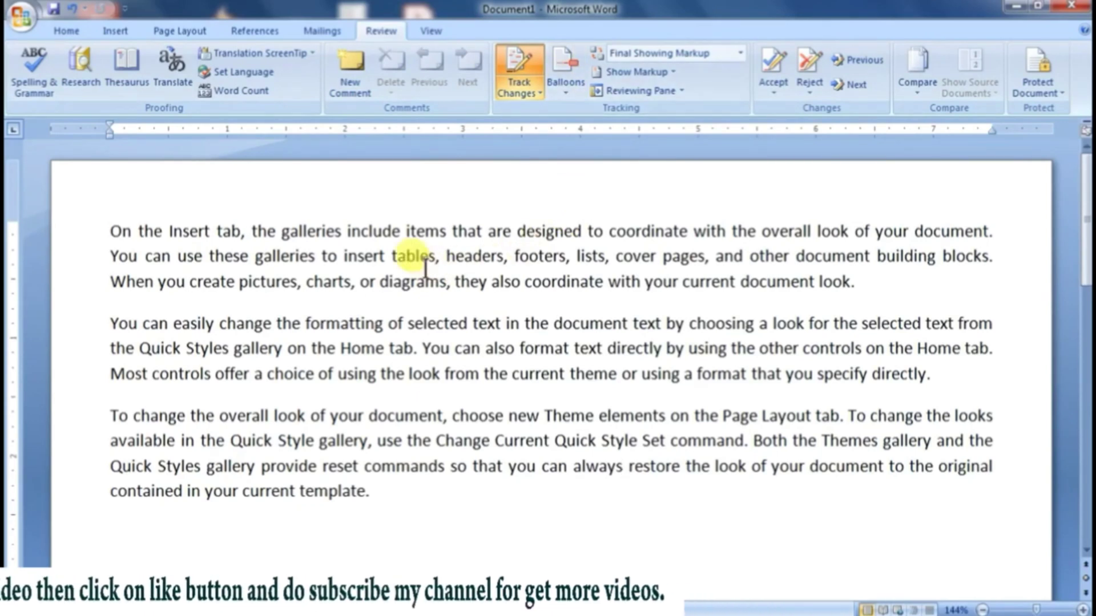
Step: Add the comment "This is last comment" to the first paragraph's text from "tables" to its end, showing revisions in balloons with the reviewing pane closed
{"action": "left_click_drag", "start_coordinate": [393, 257], "coordinate": [855, 283]}
{"action": "left_click", "coordinate": [348, 87]}
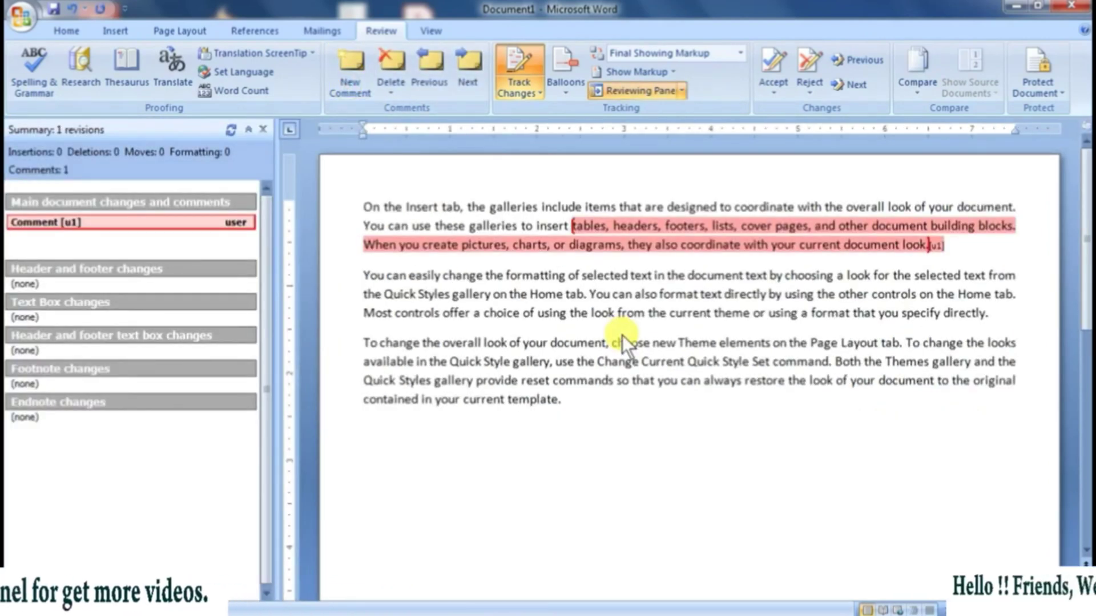
{"action": "left_click", "coordinate": [570, 90]}
{"action": "left_click", "coordinate": [587, 115]}
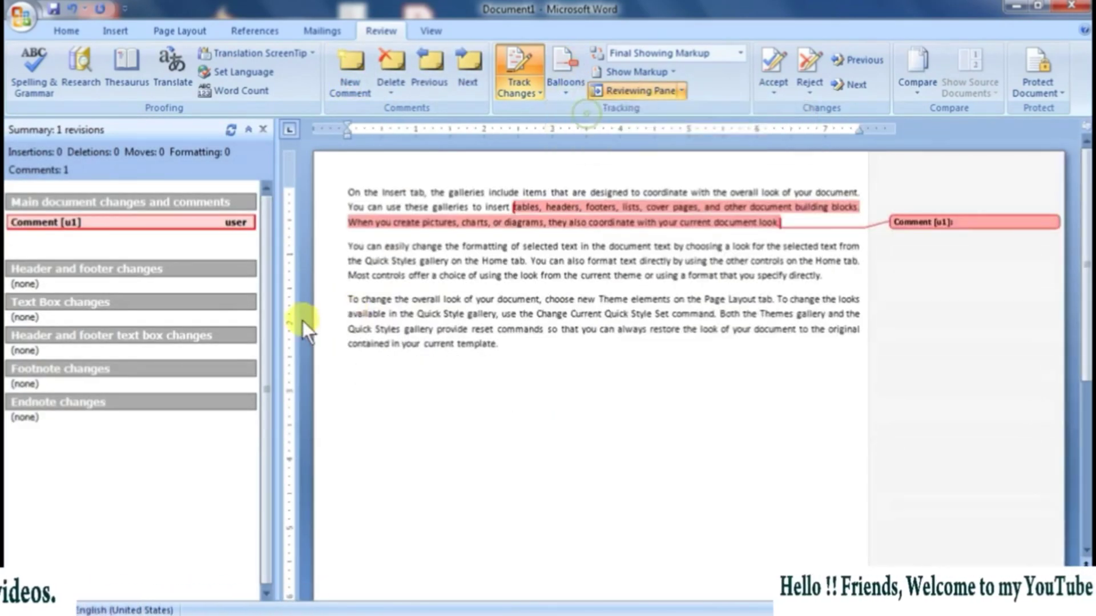
{"action": "left_click", "coordinate": [264, 131]}
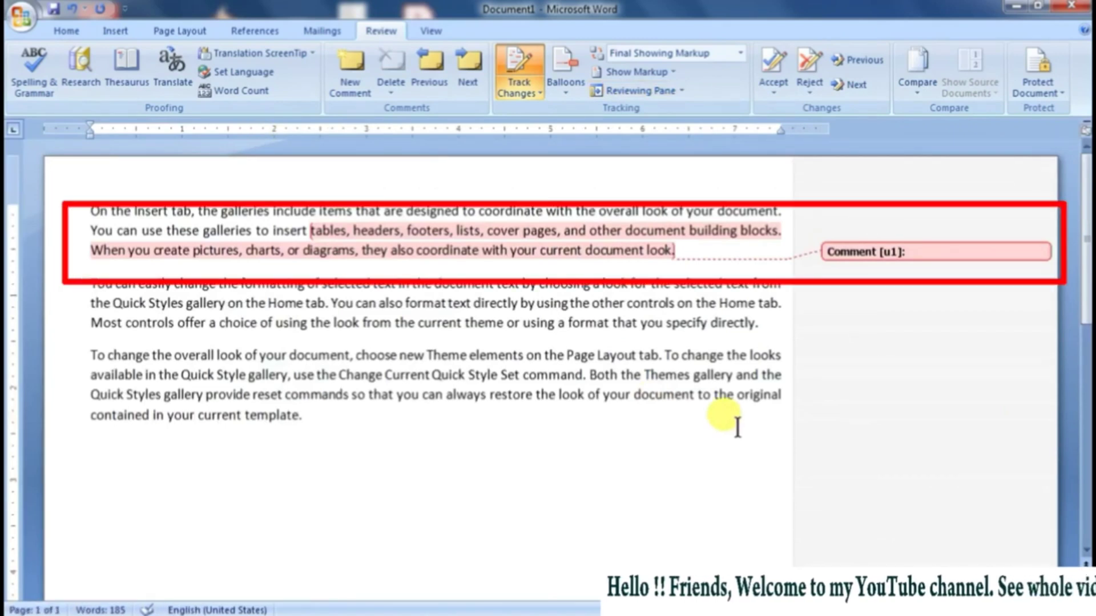
{"action": "left_click", "coordinate": [919, 250]}
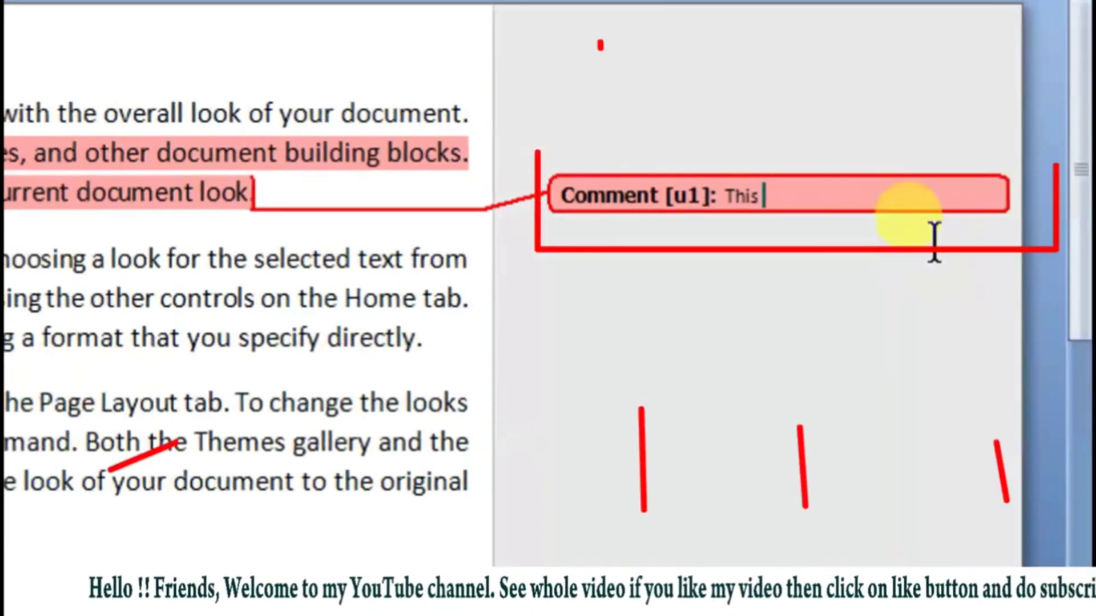
{"action": "type", "text": "is last comment"}
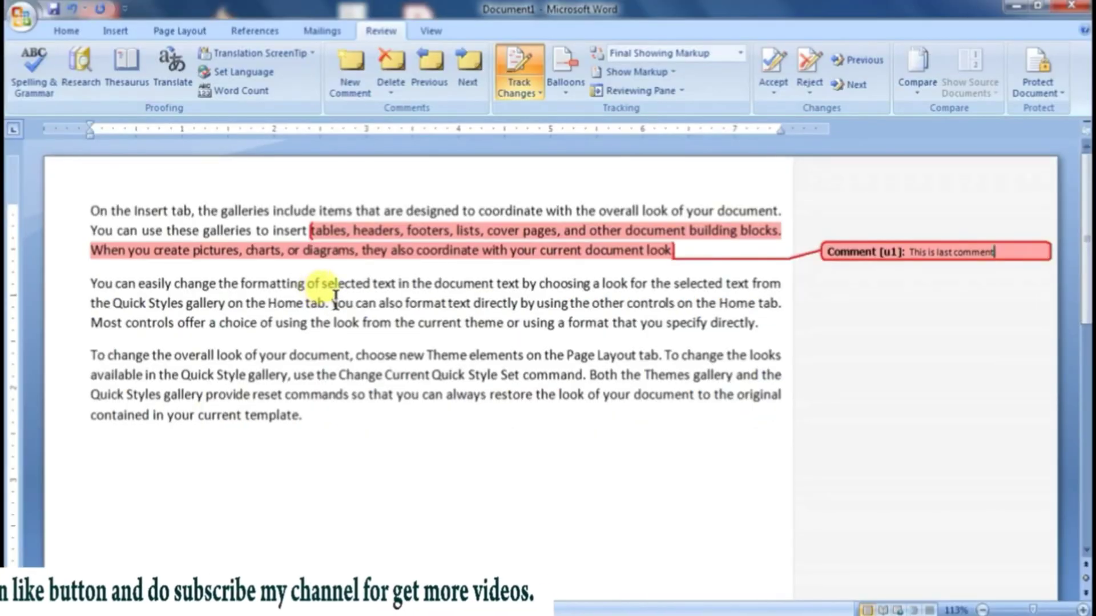
Step: Add the comment "welldone" to the second paragraph's text from "You can also format" to its end
{"action": "left_click_drag", "start_coordinate": [333, 303], "coordinate": [763, 326]}
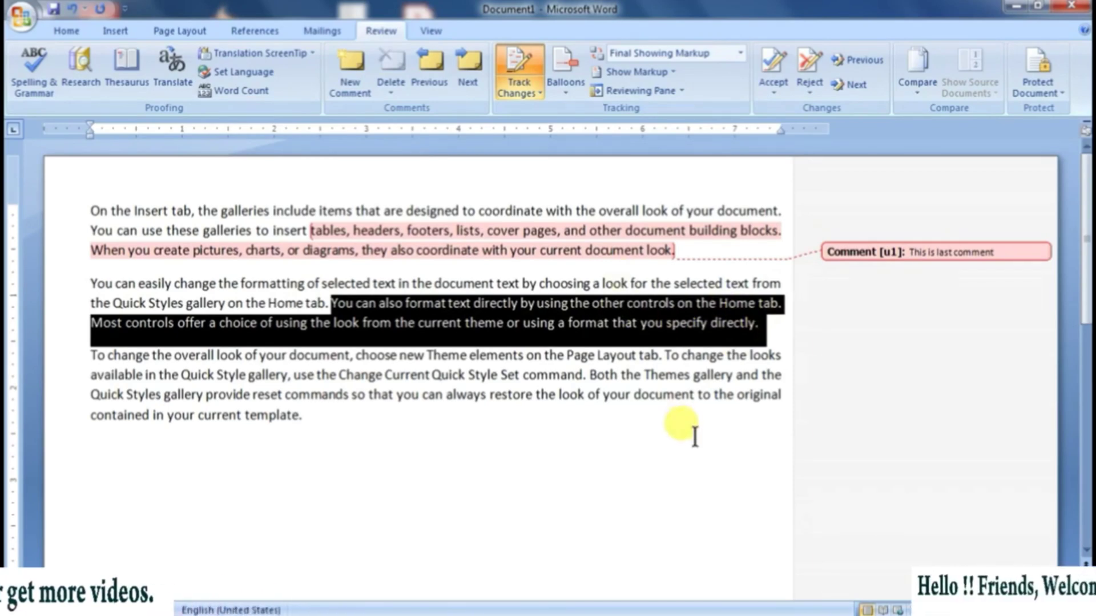
{"action": "key", "text": "ctrl+alt+m"}
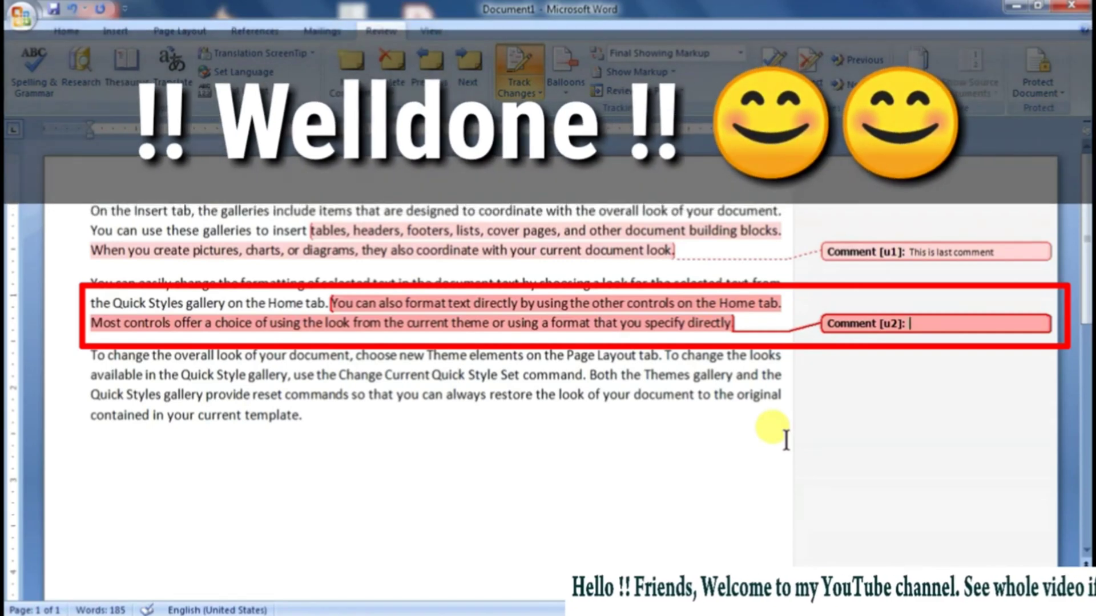
{"action": "type", "text": "welld"}
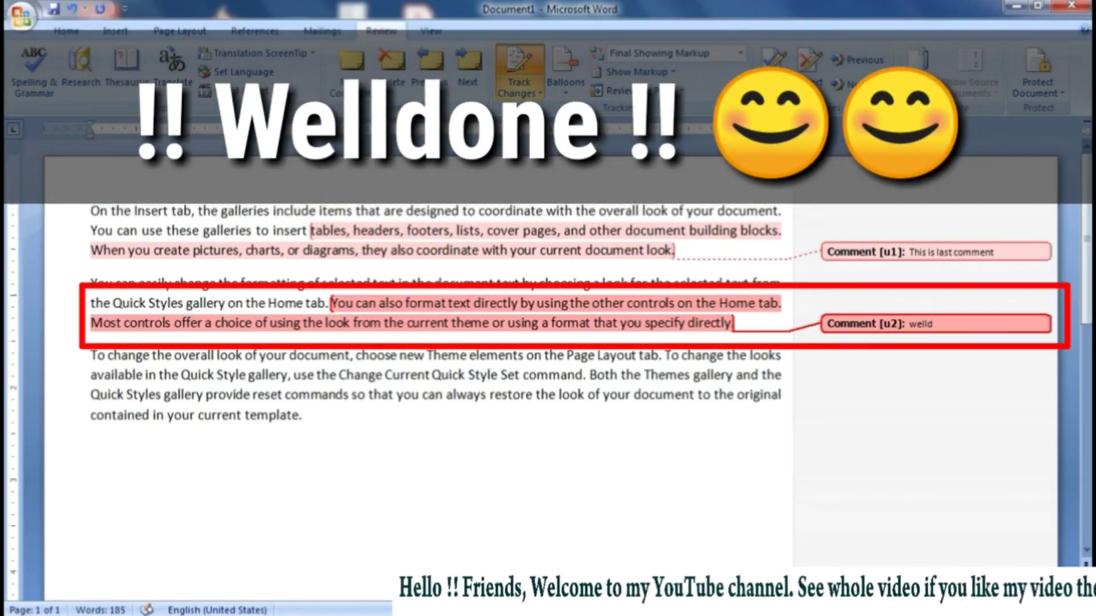
{"action": "type", "text": "one"}
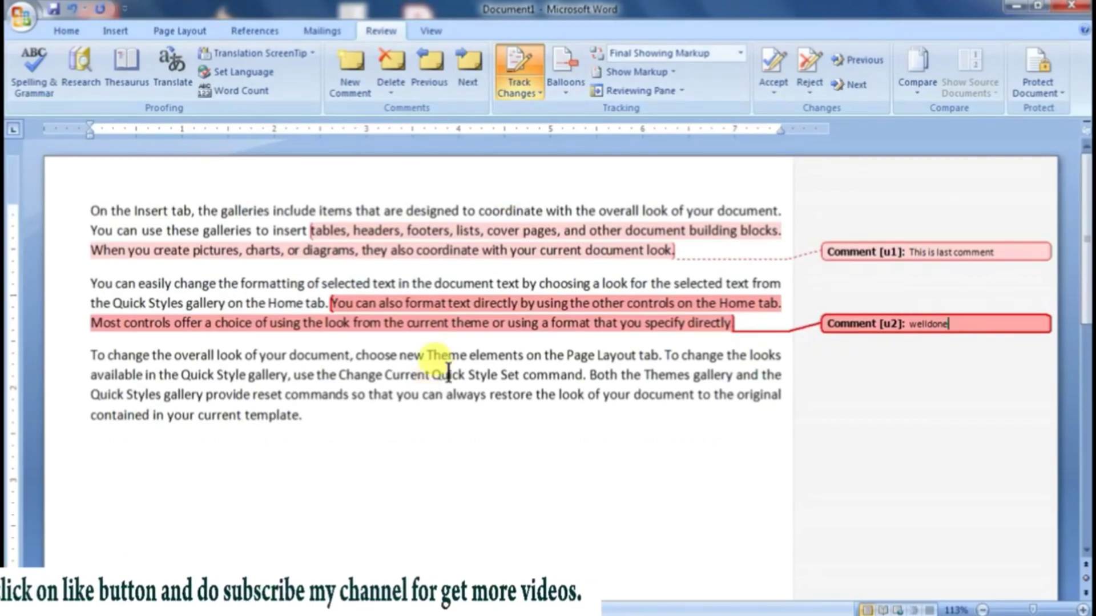
Step: Make tracked edits in the third paragraph: add "s" to "Quick", remove one "m" from "commands" and delete the word "document"
{"action": "left_click", "coordinate": [462, 377]}
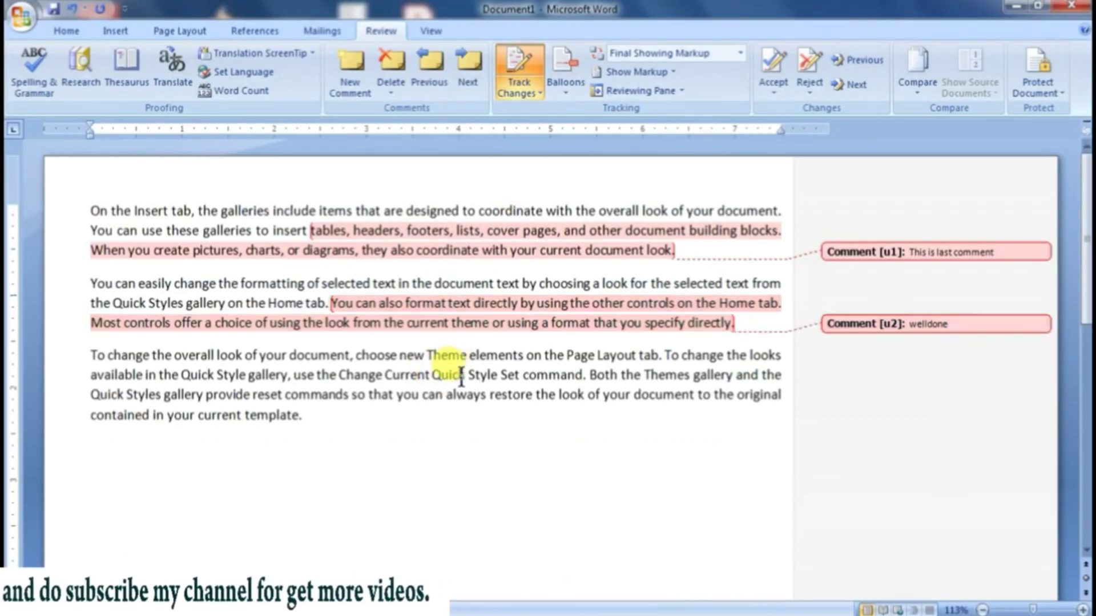
{"action": "type", "text": "s"}
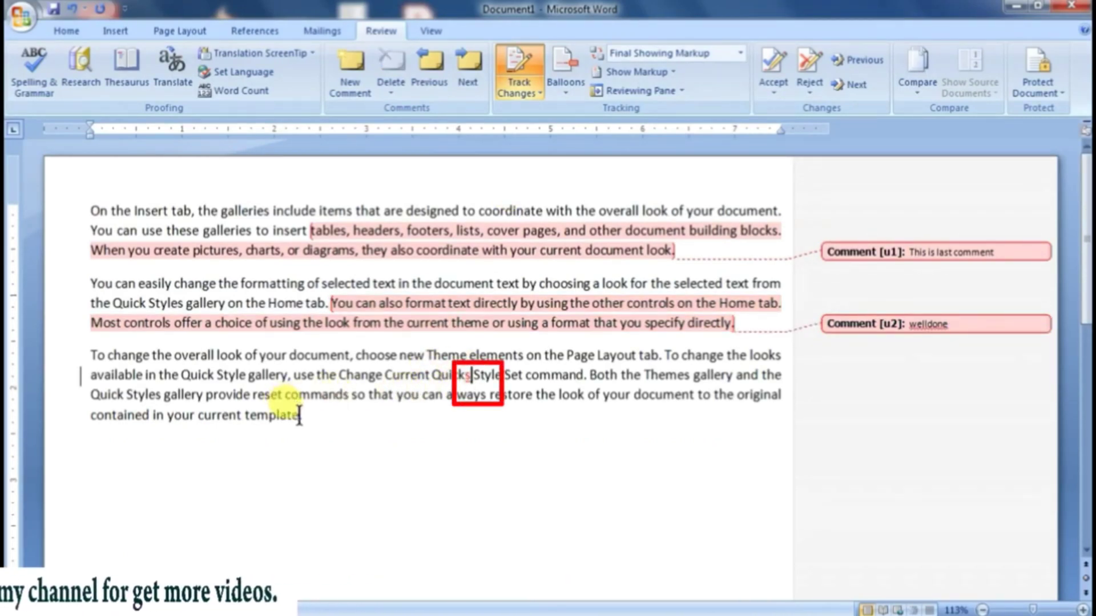
{"action": "left_click", "coordinate": [308, 394]}
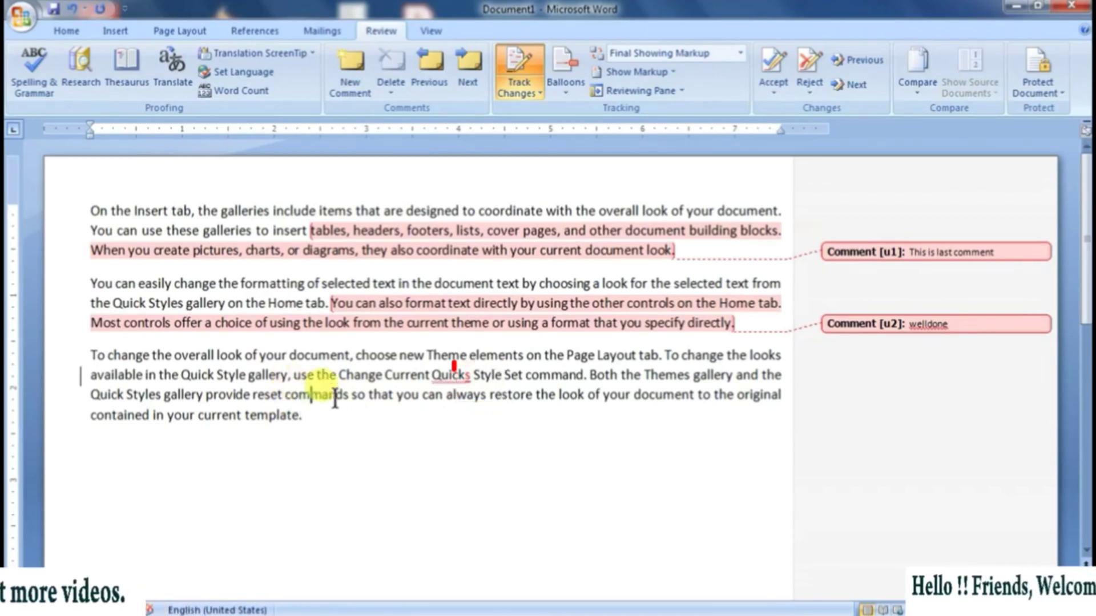
{"action": "key", "text": "BackSpace"}
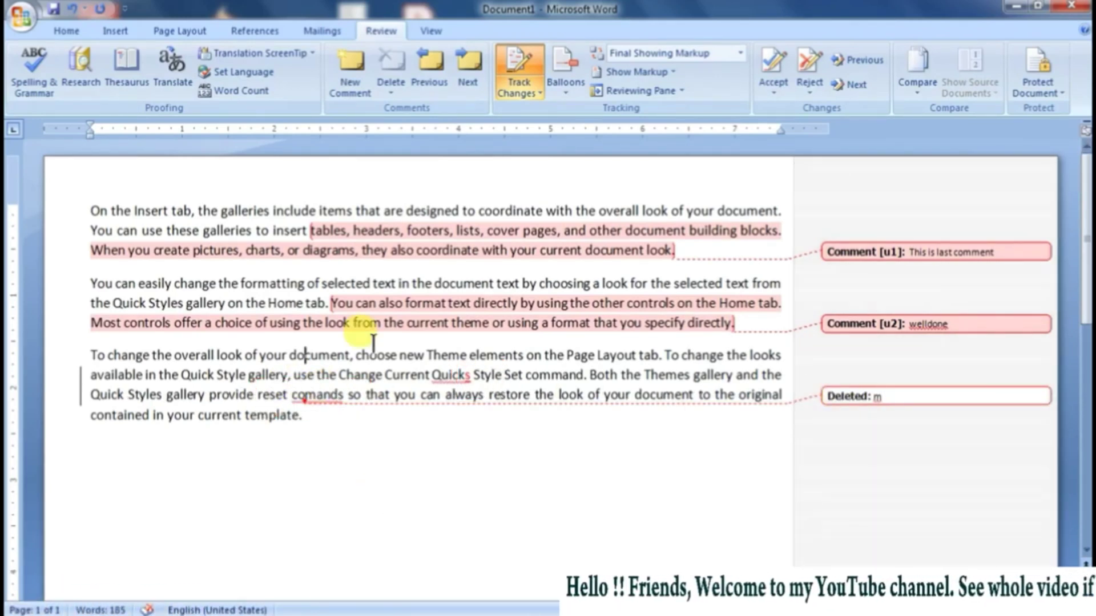
{"action": "double_click", "coordinate": [332, 355]}
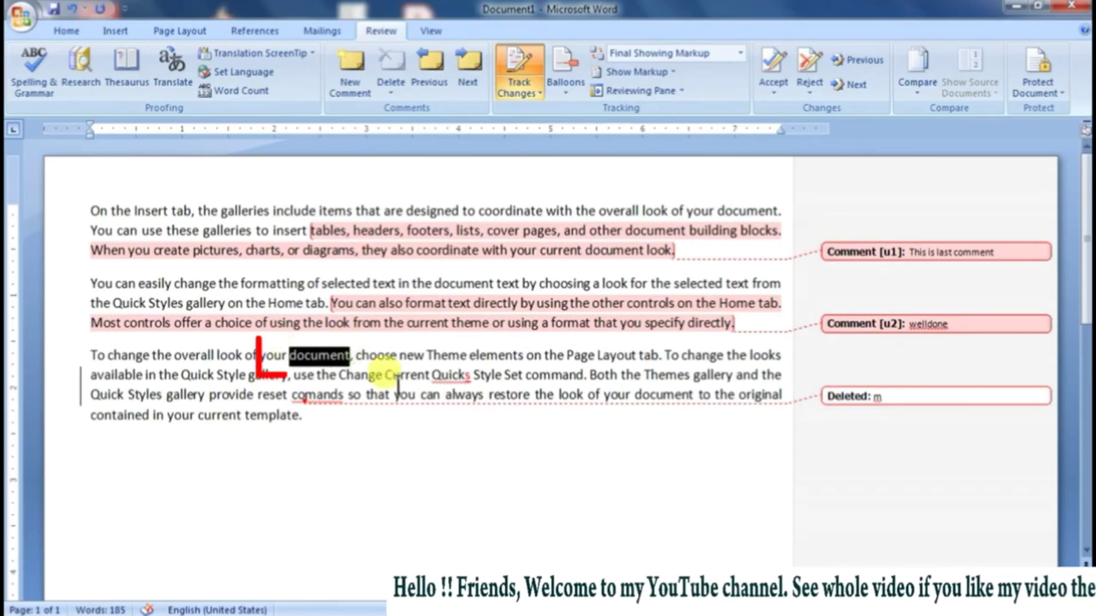
{"action": "key", "text": "Delete"}
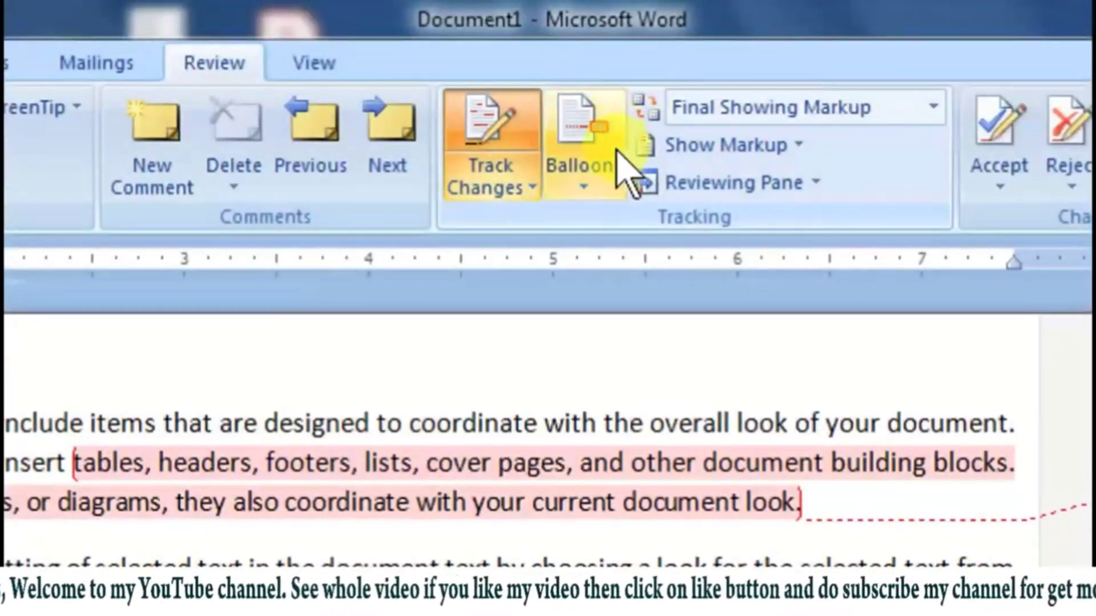
Step: Show all revisions inline, and switch the balloons to show only comments and formatting
{"action": "left_click", "coordinate": [588, 188]}
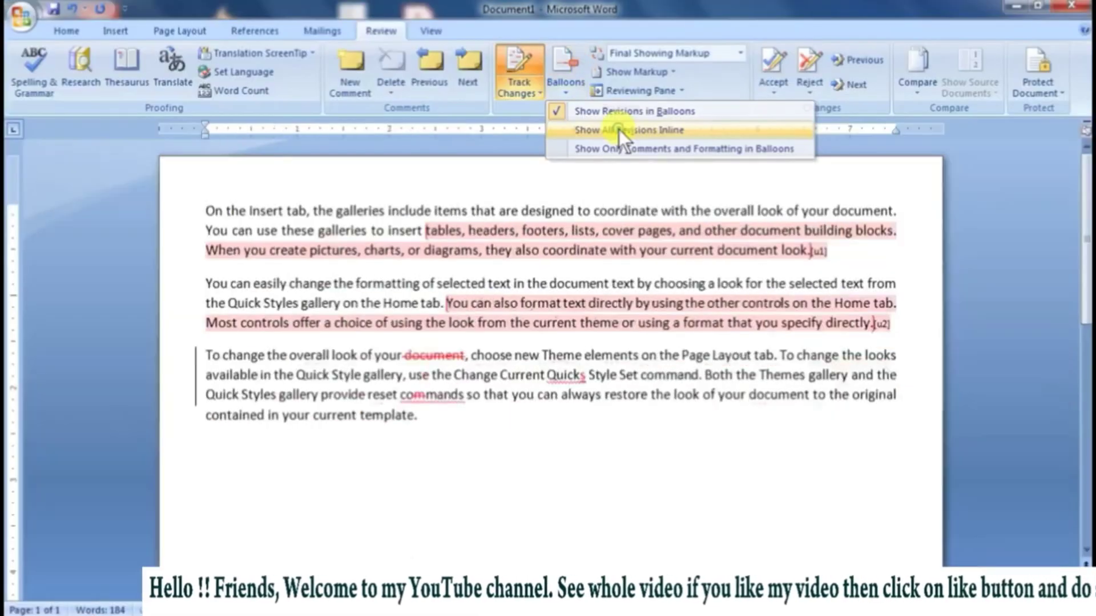
{"action": "left_click", "coordinate": [559, 262]}
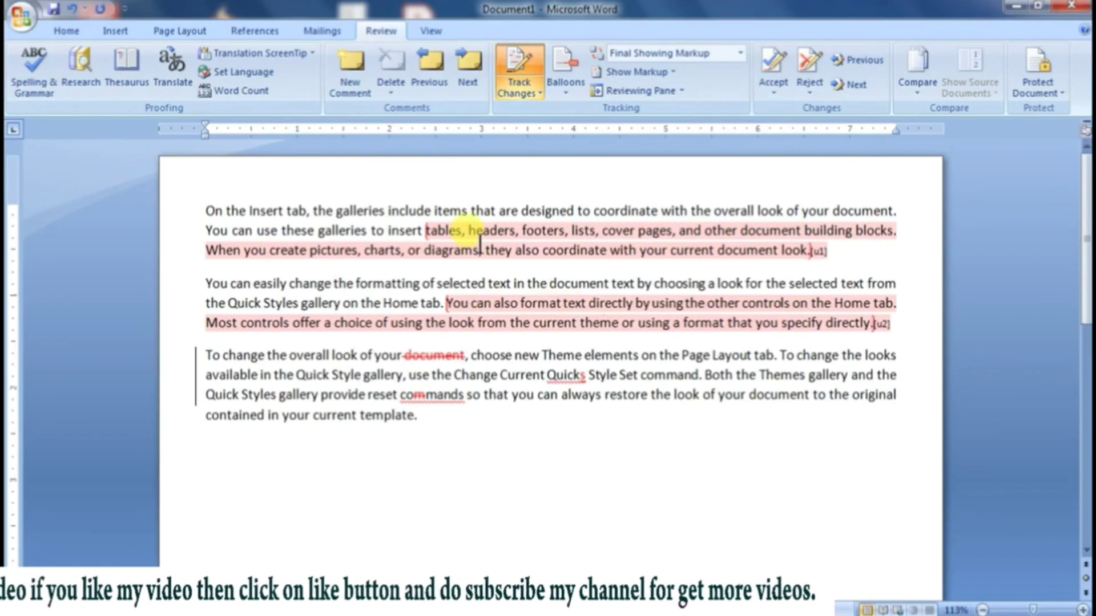
{"action": "mouse_move", "coordinate": [483, 245]}
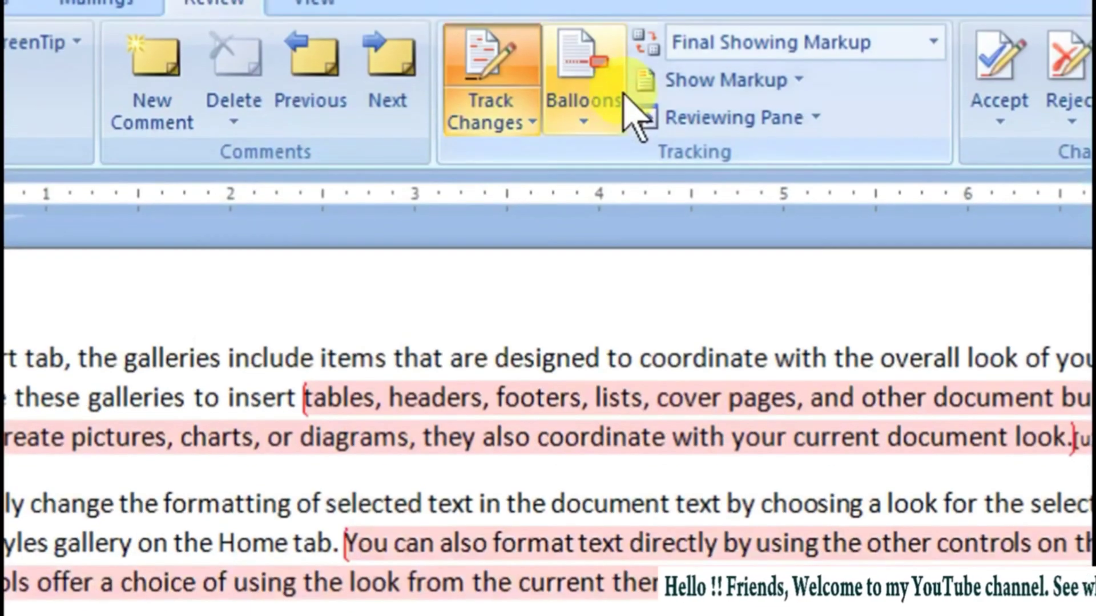
{"action": "left_click", "coordinate": [628, 109]}
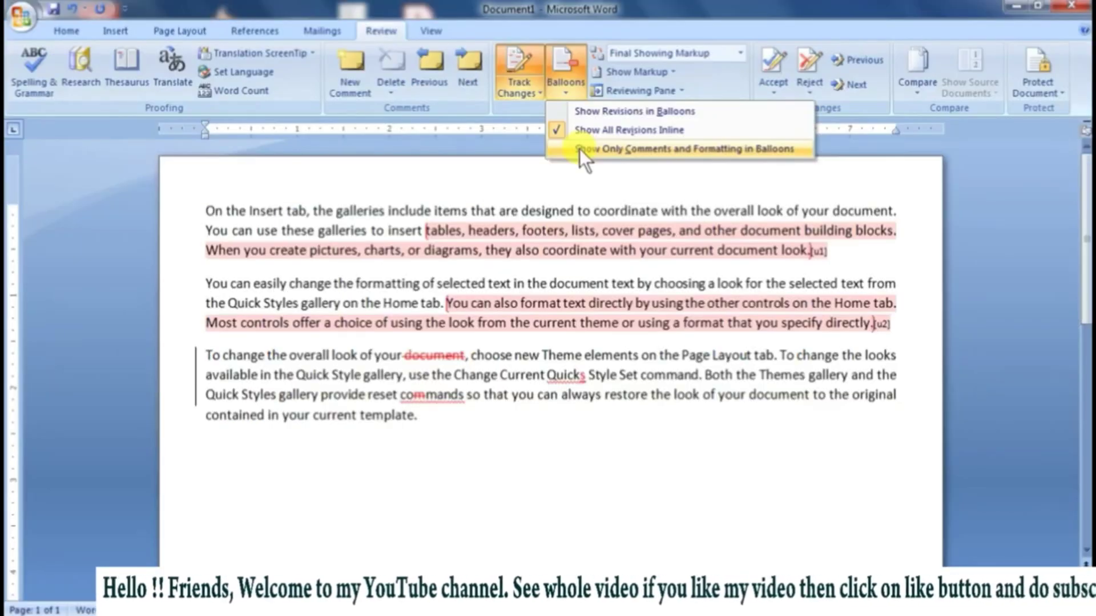
{"action": "left_click", "coordinate": [614, 234]}
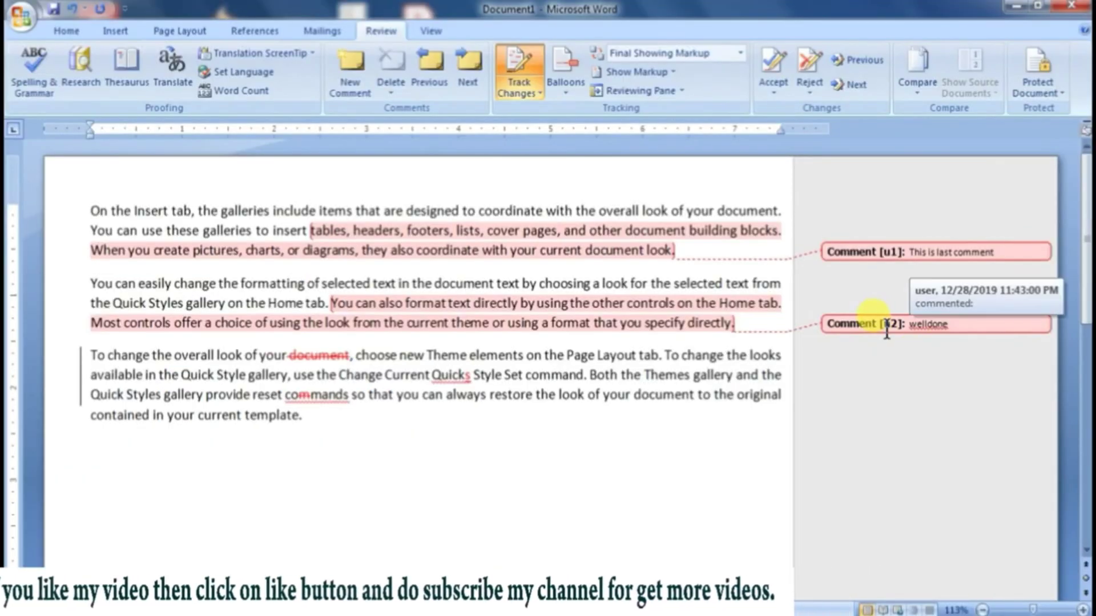
{"action": "left_click", "coordinate": [565, 80]}
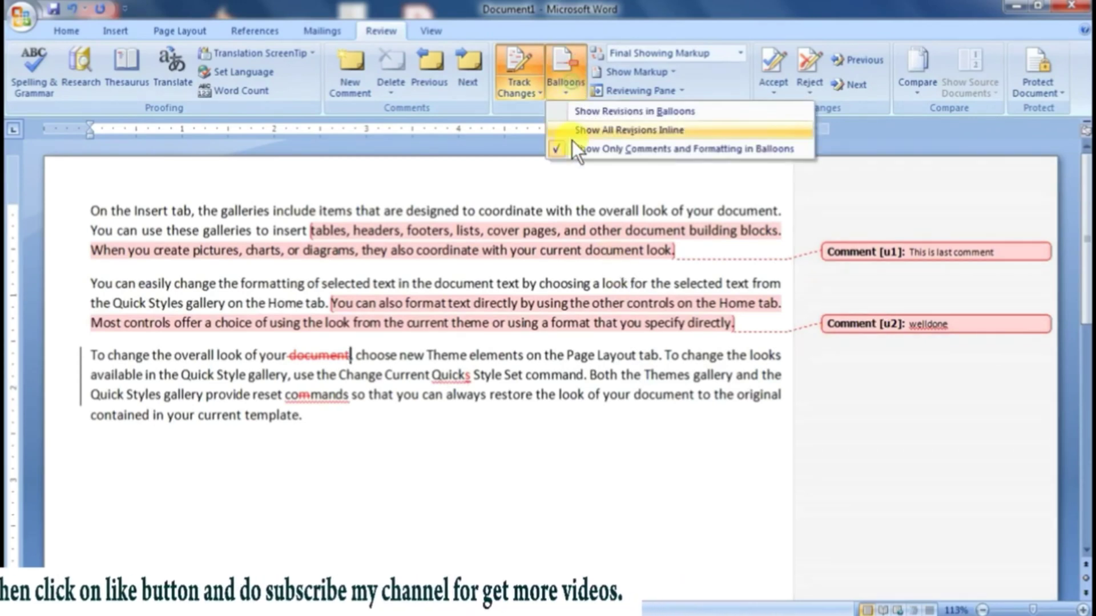
{"action": "left_click", "coordinate": [625, 375]}
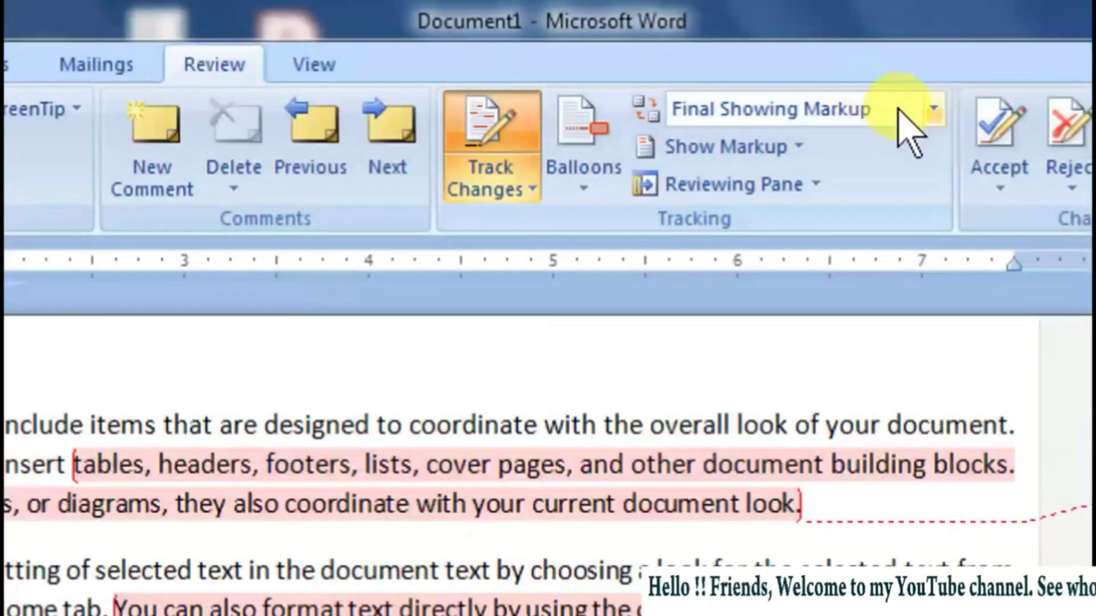
Step: Display the document for review as Final, Original Showing Markup and Original, and return to Original Showing Markup
{"action": "left_click", "coordinate": [740, 52]}
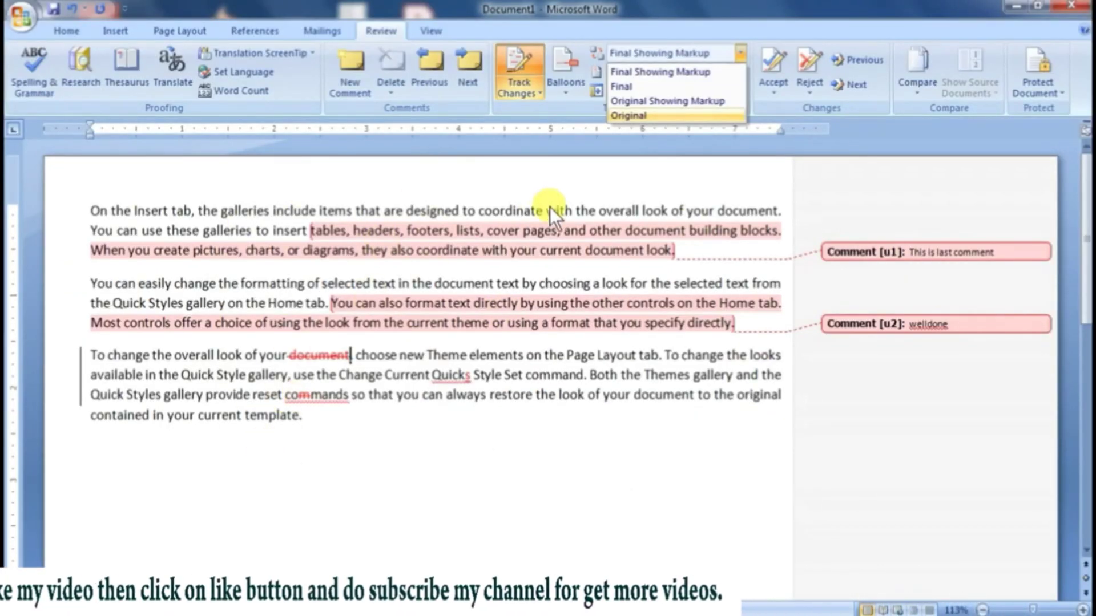
{"action": "left_click", "coordinate": [643, 86]}
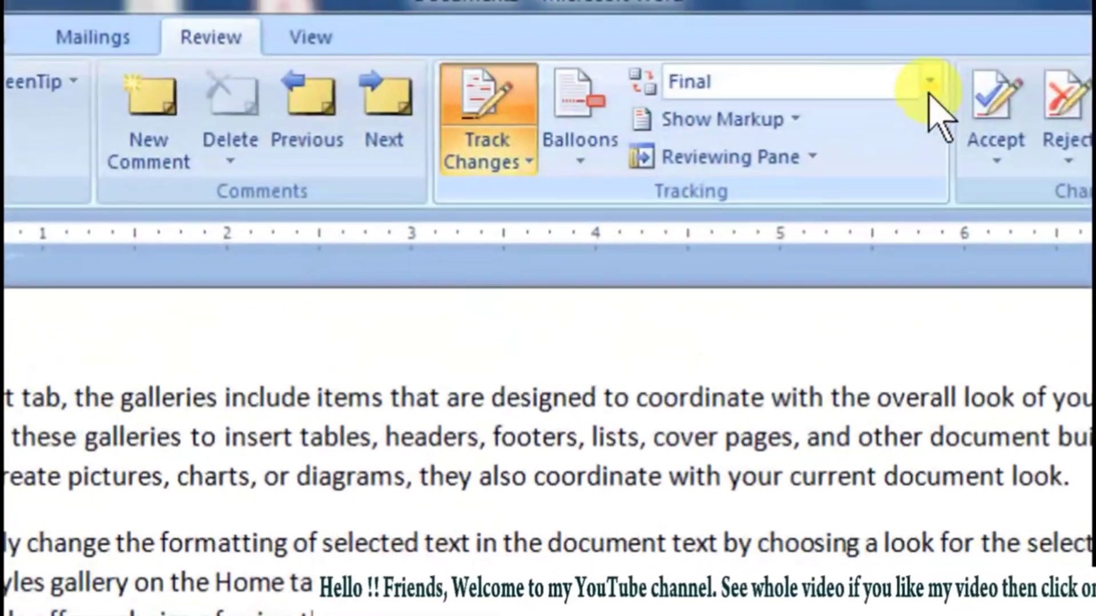
{"action": "left_click", "coordinate": [929, 88]}
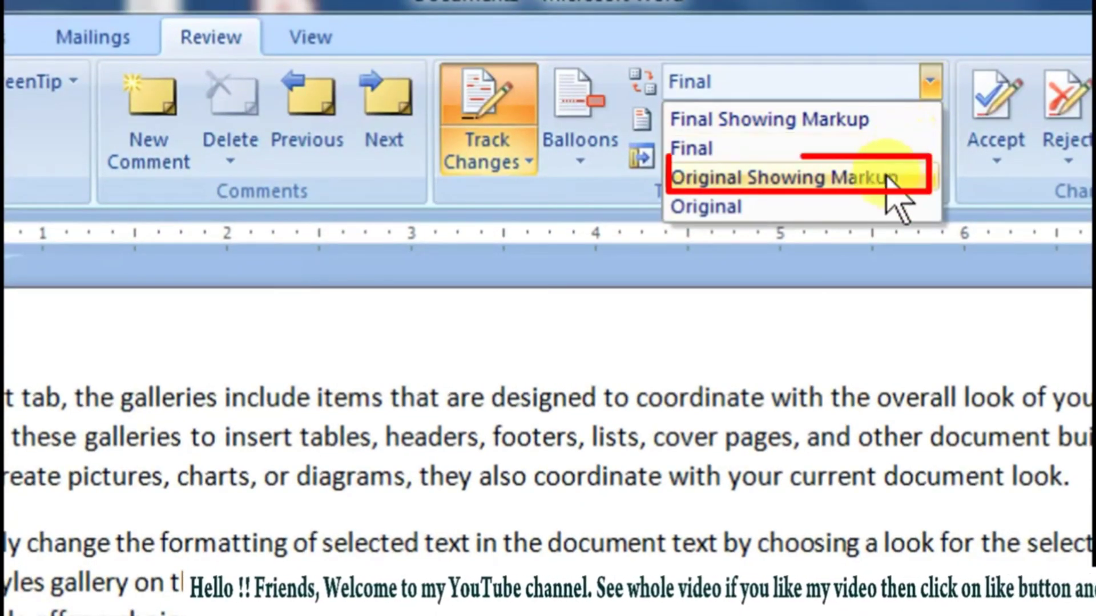
{"action": "left_click", "coordinate": [886, 177]}
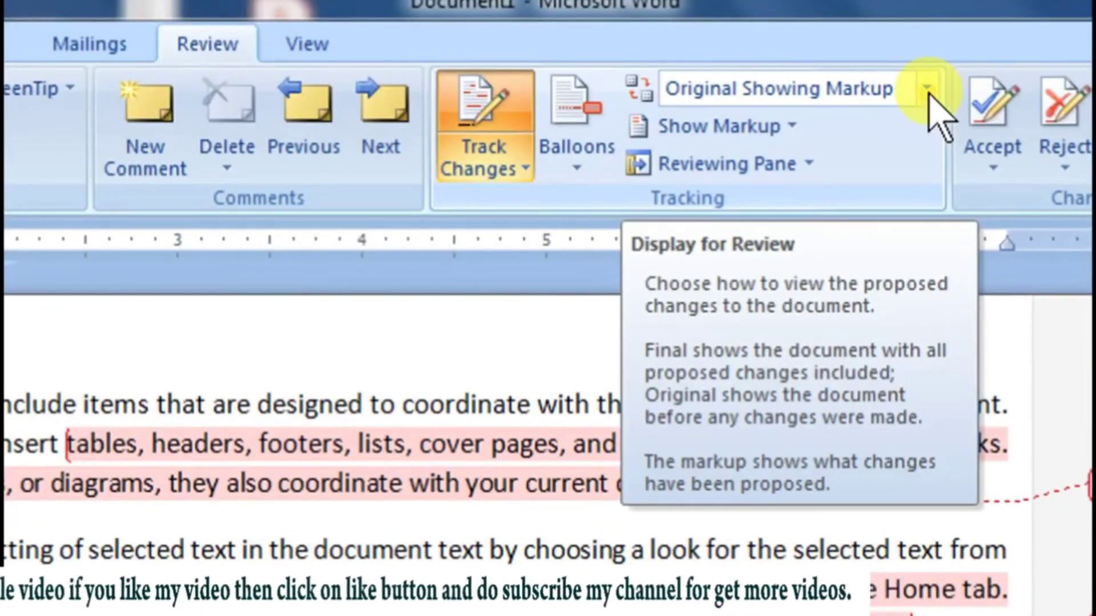
{"action": "left_click", "coordinate": [928, 91]}
{"action": "left_click", "coordinate": [839, 212]}
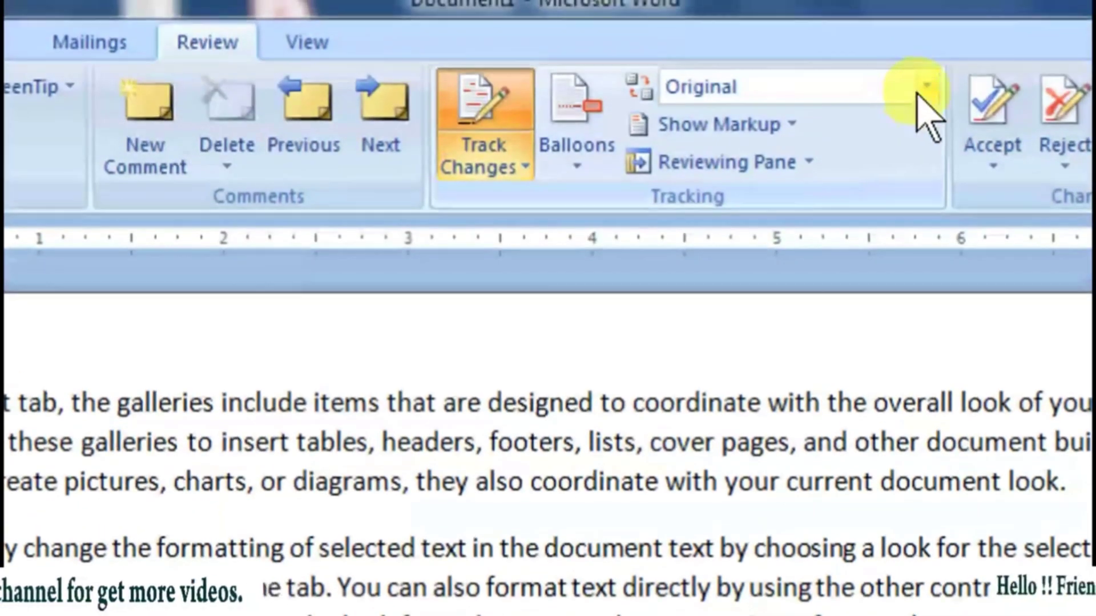
{"action": "left_click", "coordinate": [923, 90]}
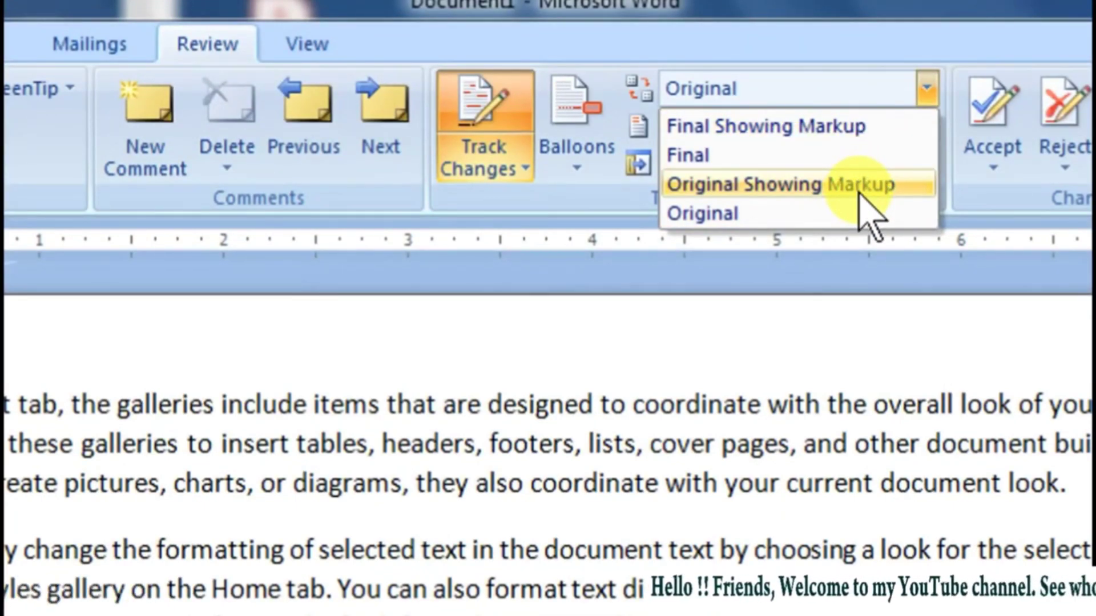
{"action": "left_click", "coordinate": [799, 185]}
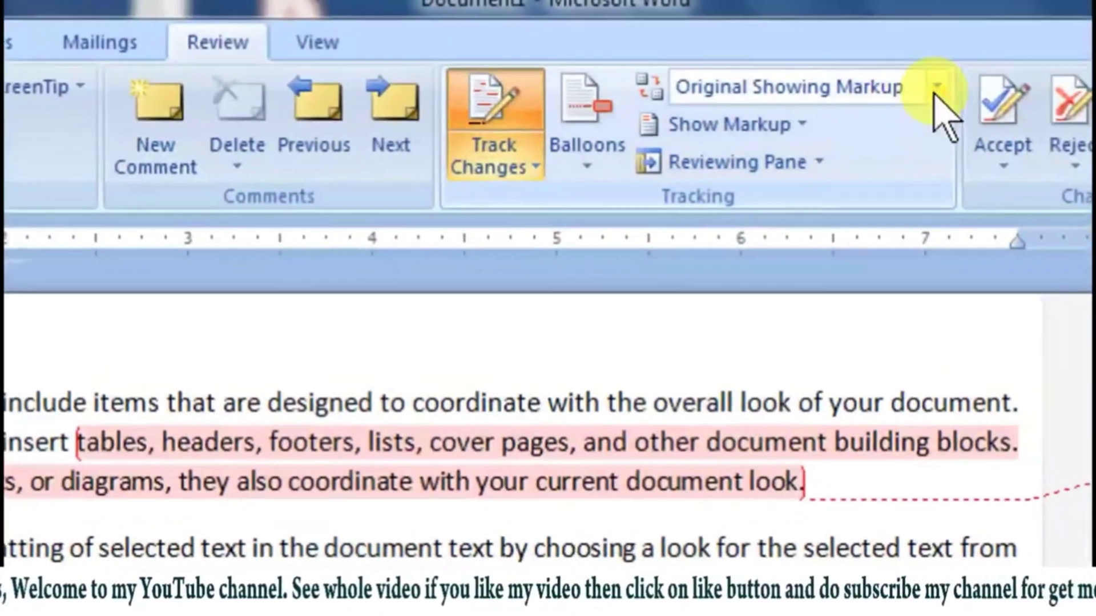
Step: Display the document for review as Final, switch to Original, and return to Final
{"action": "left_click", "coordinate": [928, 87]}
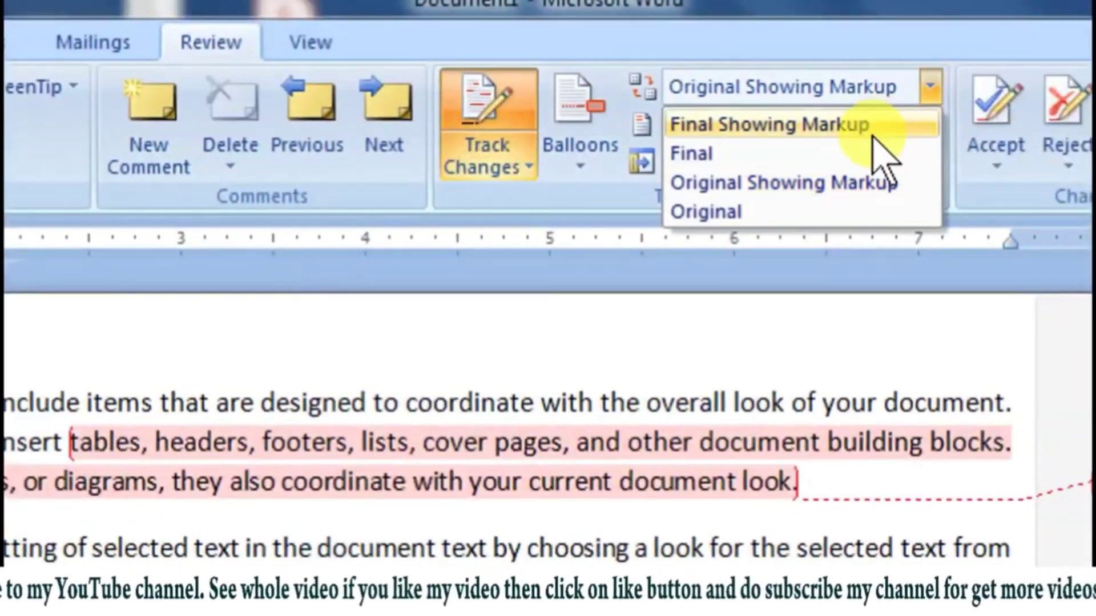
{"action": "left_click", "coordinate": [841, 153]}
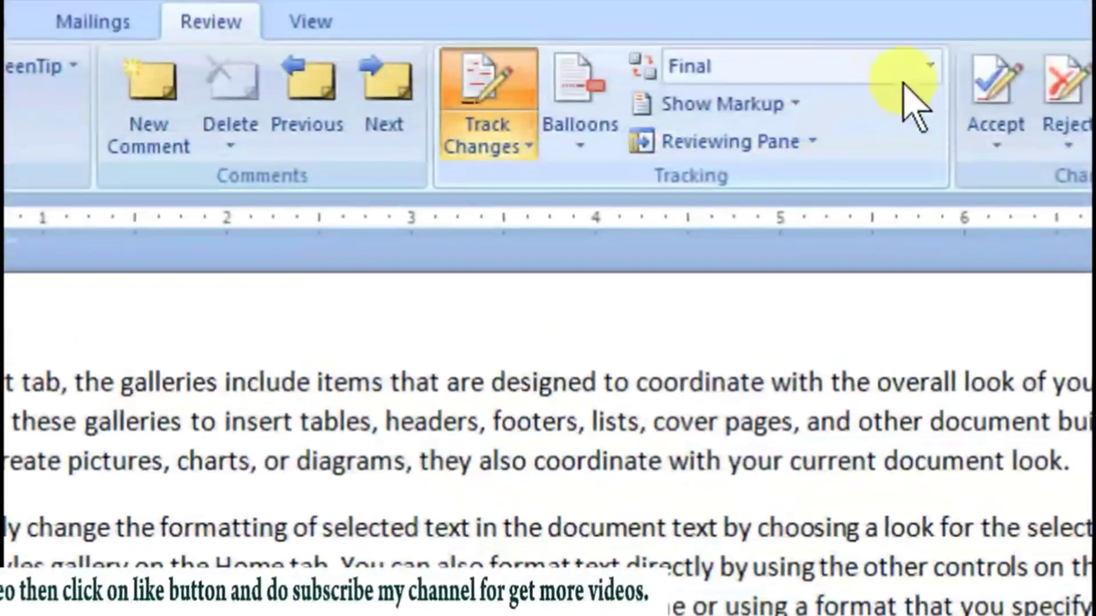
{"action": "left_click", "coordinate": [929, 89]}
{"action": "left_click", "coordinate": [815, 213]}
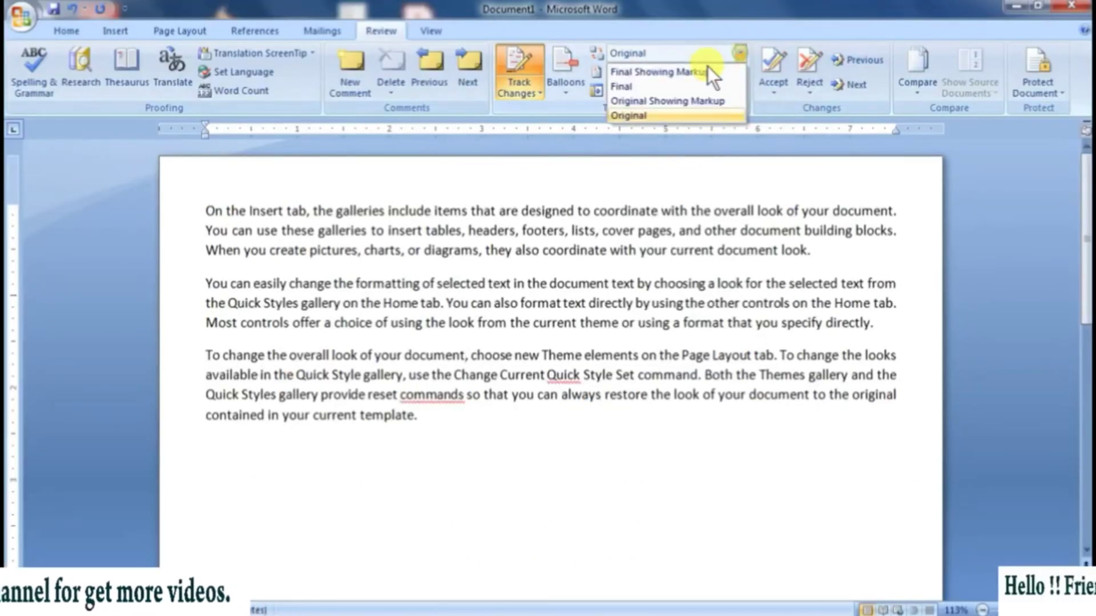
{"action": "left_click", "coordinate": [672, 85]}
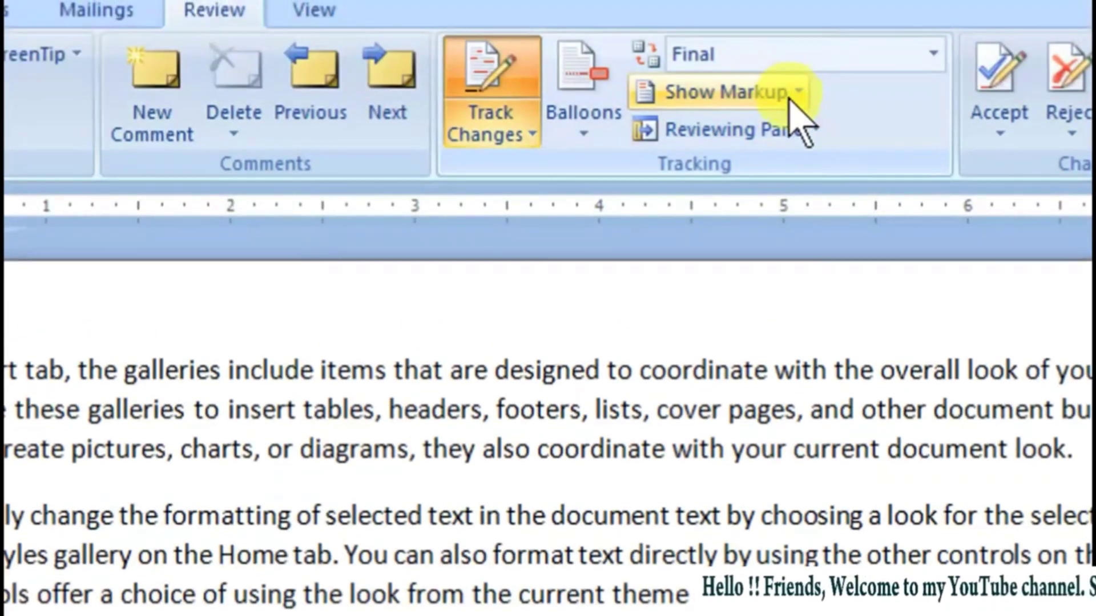
Step: Check which kinds of markup can be shown, and set the review display to Original Showing Markup
{"action": "left_click", "coordinate": [791, 97]}
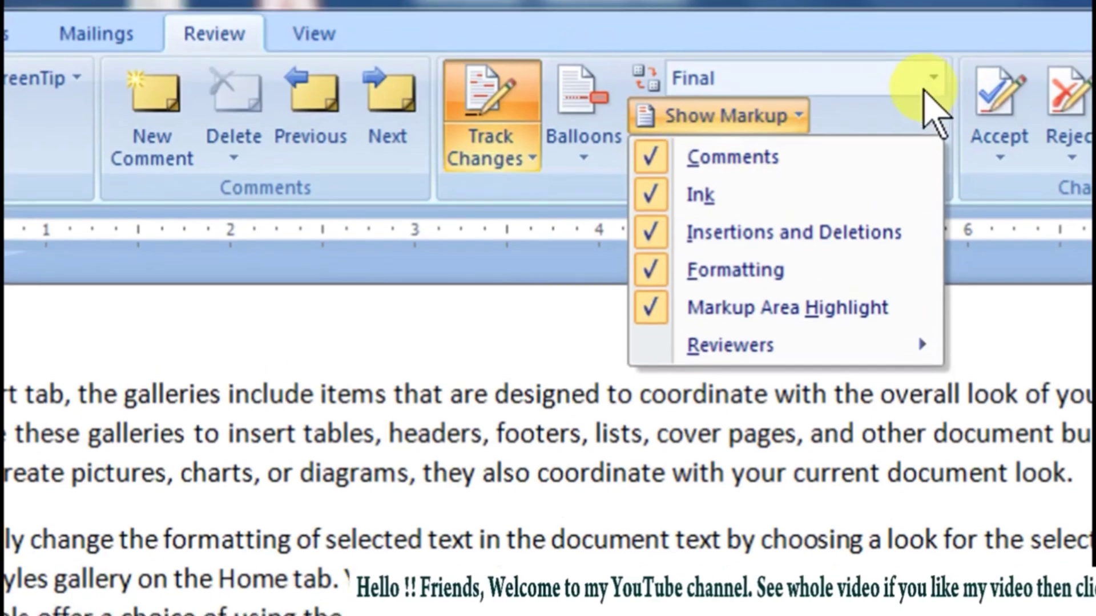
{"action": "left_click", "coordinate": [927, 85]}
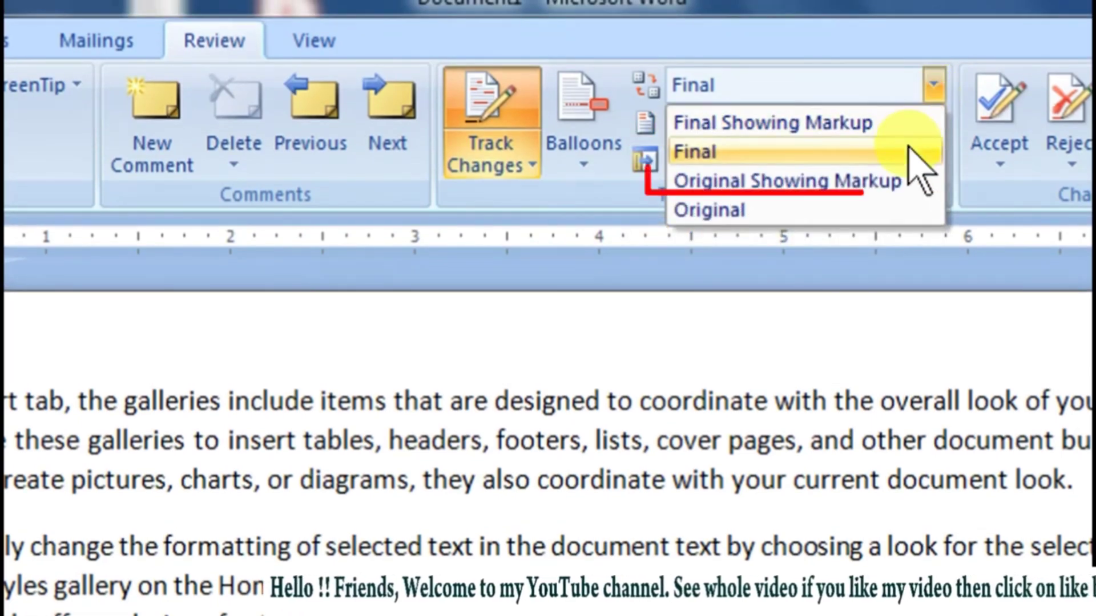
{"action": "left_click", "coordinate": [897, 183]}
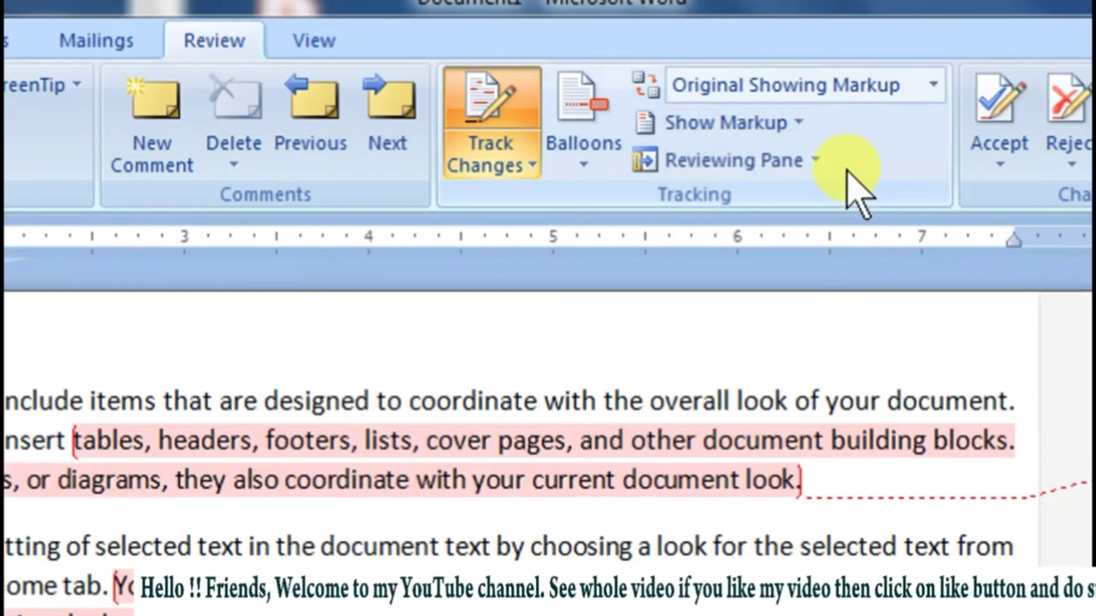
Step: Hide comments, ink, and insertions and deletions from the displayed markup
{"action": "left_click", "coordinate": [799, 127]}
{"action": "left_click", "coordinate": [776, 165]}
{"action": "left_click", "coordinate": [762, 132]}
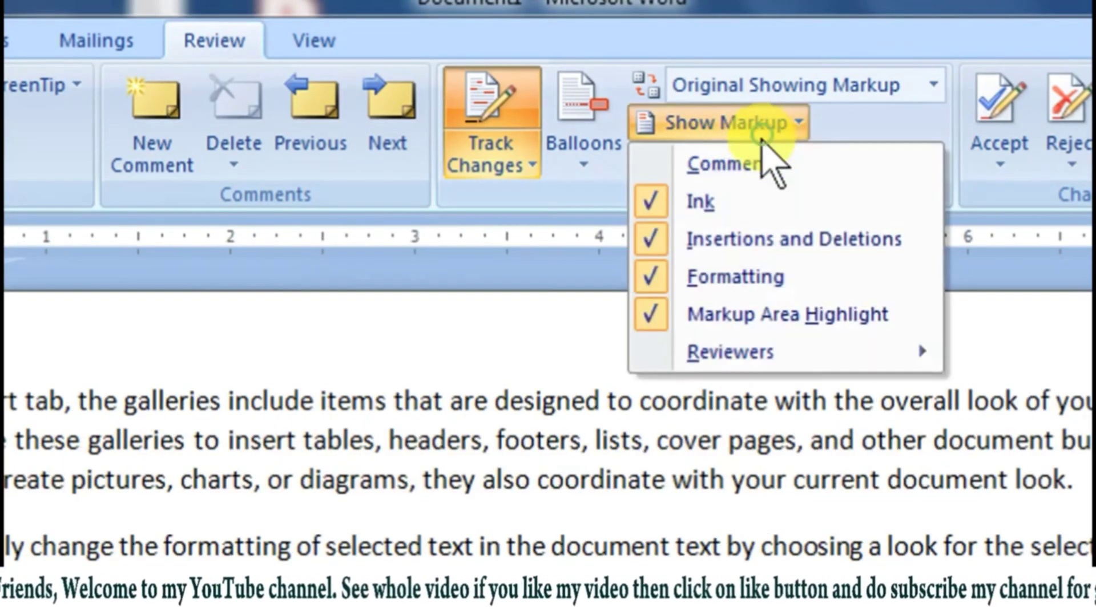
{"action": "left_click", "coordinate": [760, 202]}
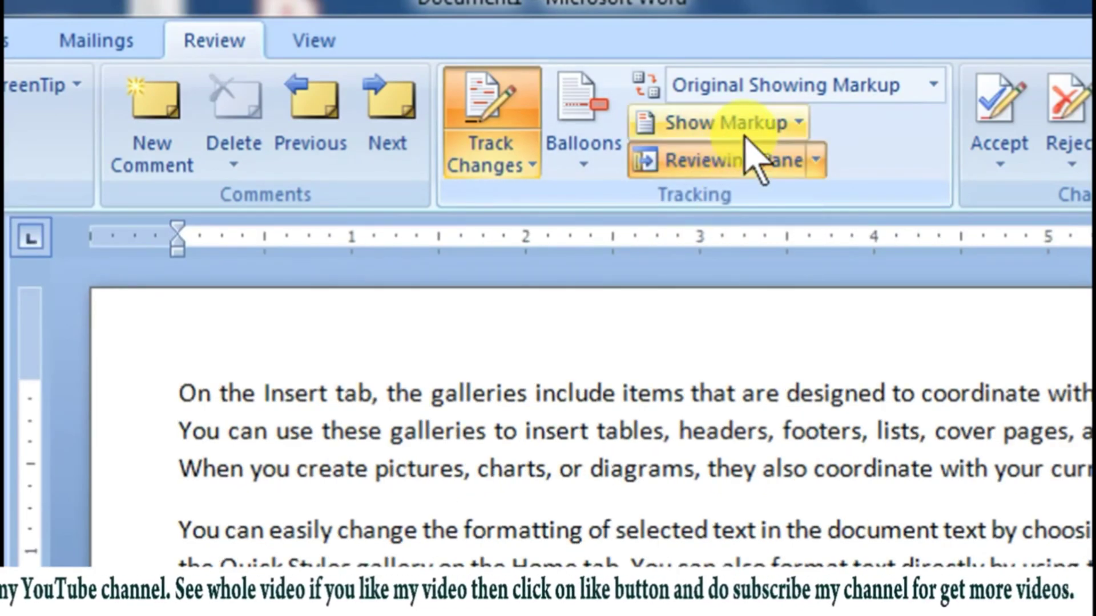
{"action": "left_click", "coordinate": [745, 135]}
{"action": "left_click", "coordinate": [742, 241]}
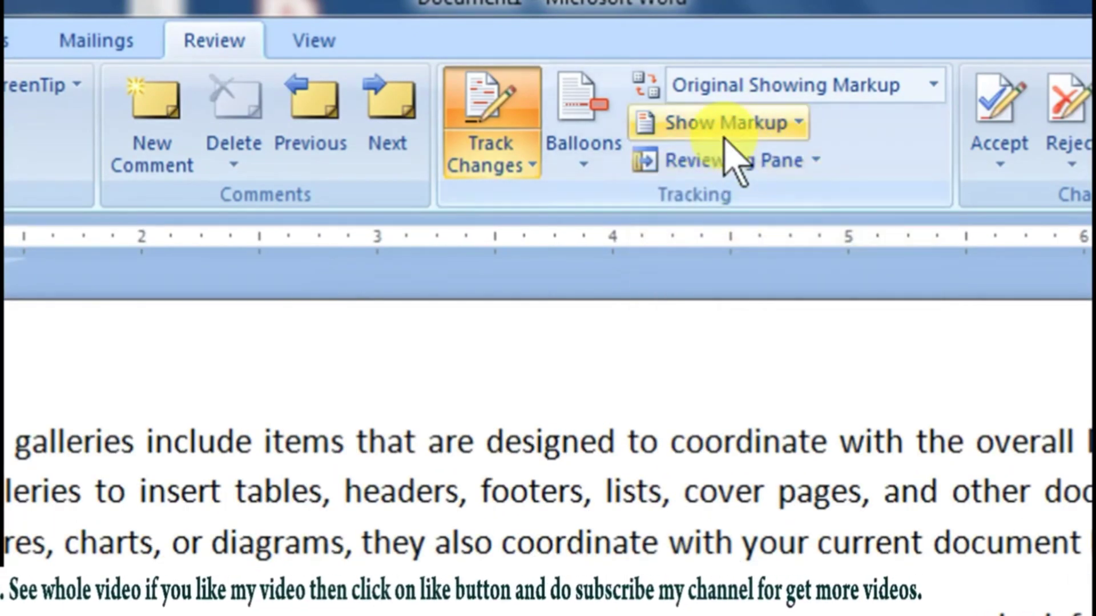
Step: Turn the formatting markup off, on and off again, and switch off the markup area highlight
{"action": "left_click", "coordinate": [722, 129]}
{"action": "left_click", "coordinate": [705, 276]}
{"action": "left_click", "coordinate": [692, 136]}
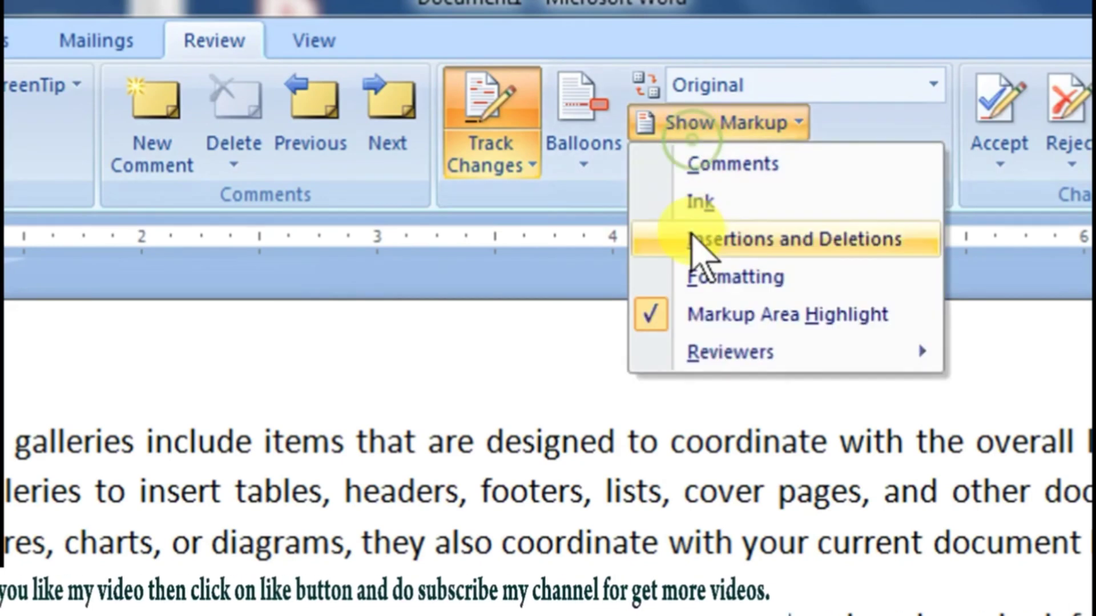
{"action": "left_click", "coordinate": [705, 276]}
{"action": "left_click", "coordinate": [674, 126]}
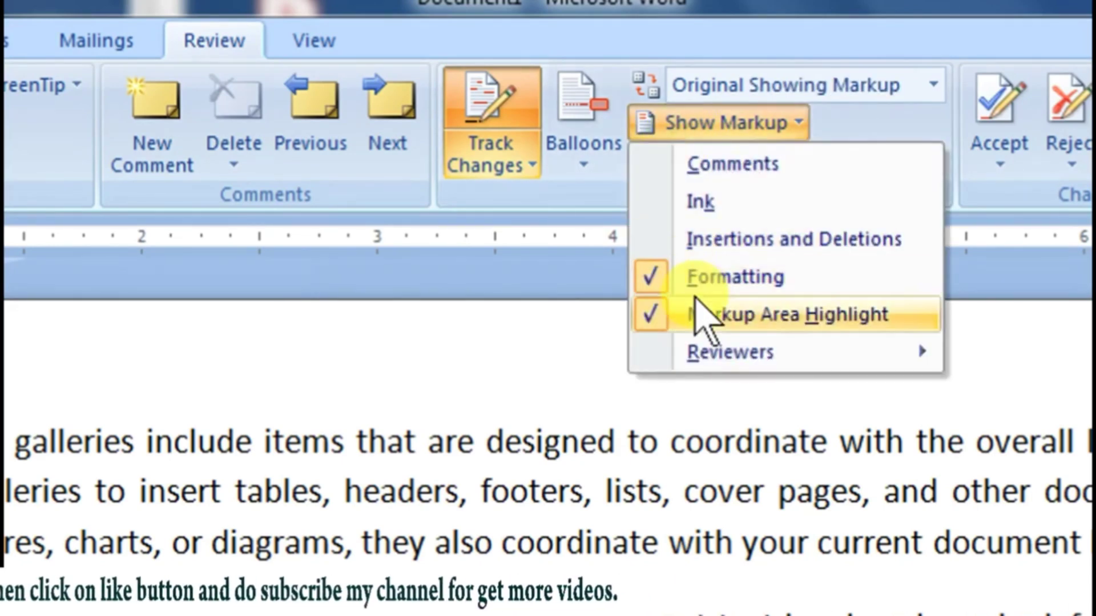
{"action": "left_click", "coordinate": [696, 314]}
{"action": "left_click", "coordinate": [685, 128]}
{"action": "left_click", "coordinate": [662, 277]}
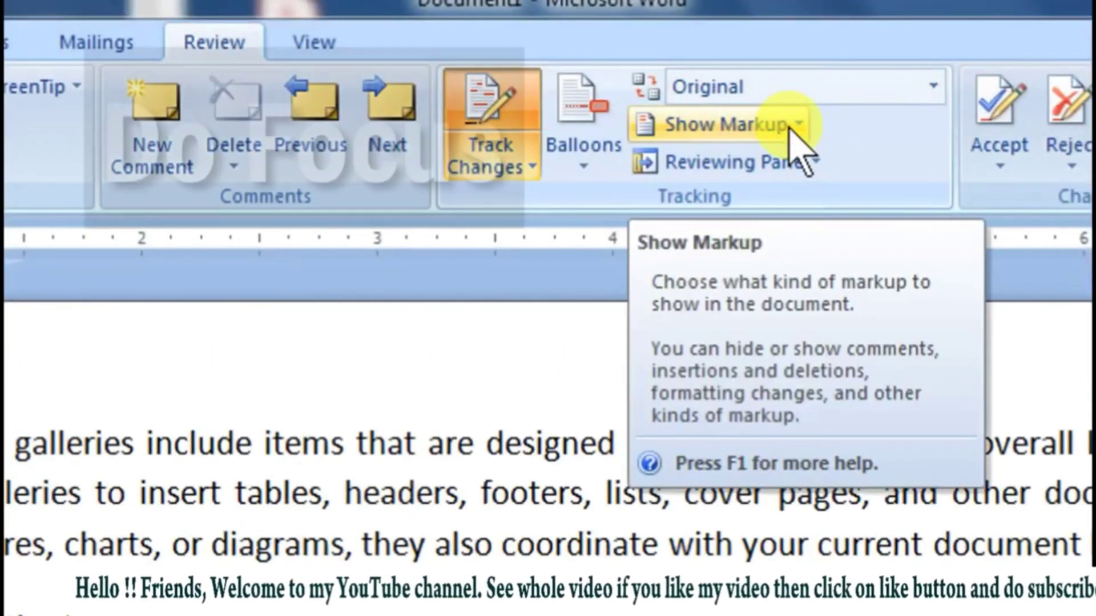
Step: Show comments, ink, insertions and deletions, formatting and the markup area highlight in the document again
{"action": "left_click", "coordinate": [789, 127]}
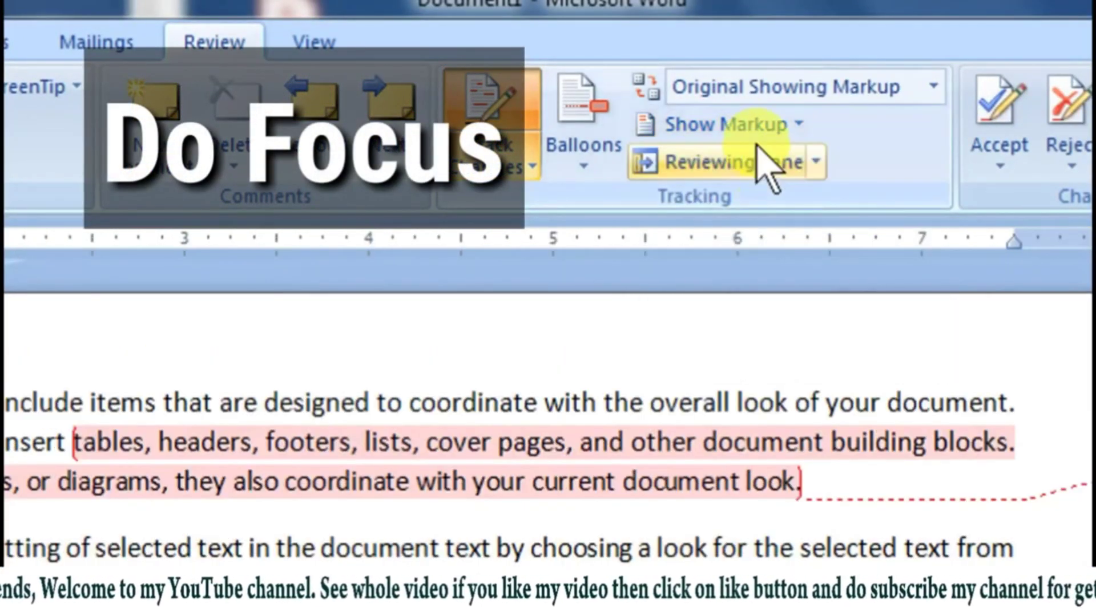
{"action": "left_click", "coordinate": [753, 126]}
{"action": "left_click", "coordinate": [751, 205]}
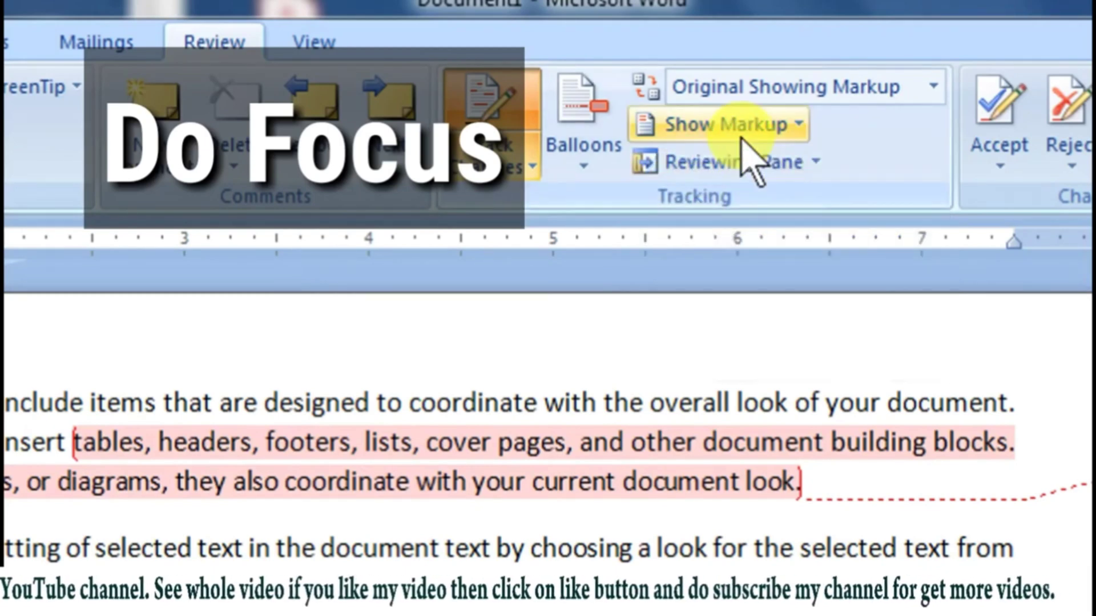
{"action": "left_click", "coordinate": [673, 127]}
{"action": "left_click", "coordinate": [734, 239]}
{"action": "left_click", "coordinate": [729, 127]}
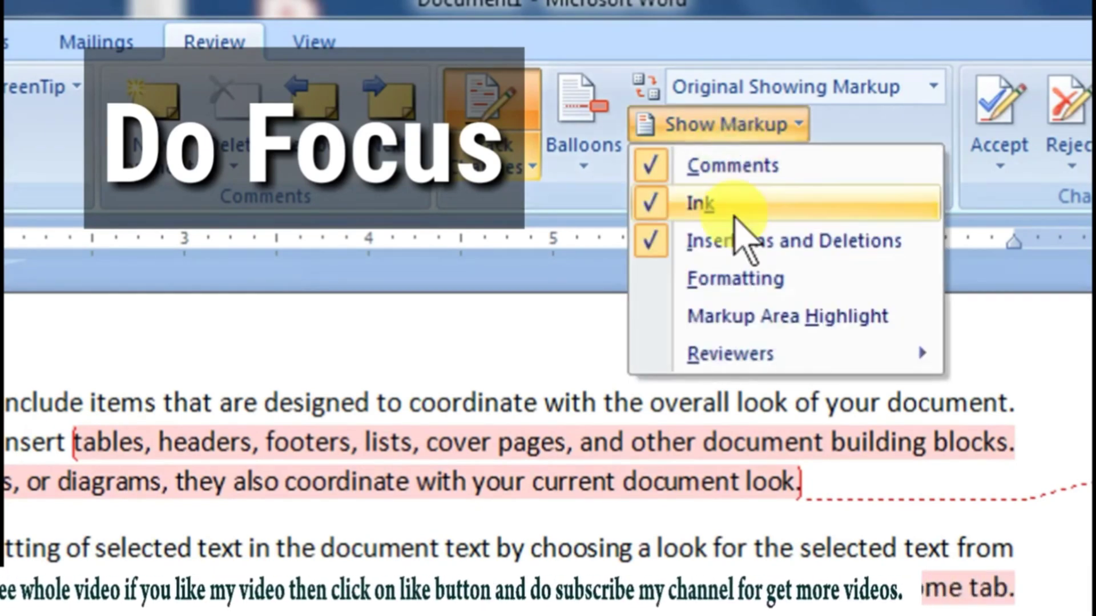
{"action": "left_click", "coordinate": [716, 277]}
{"action": "left_click", "coordinate": [727, 129]}
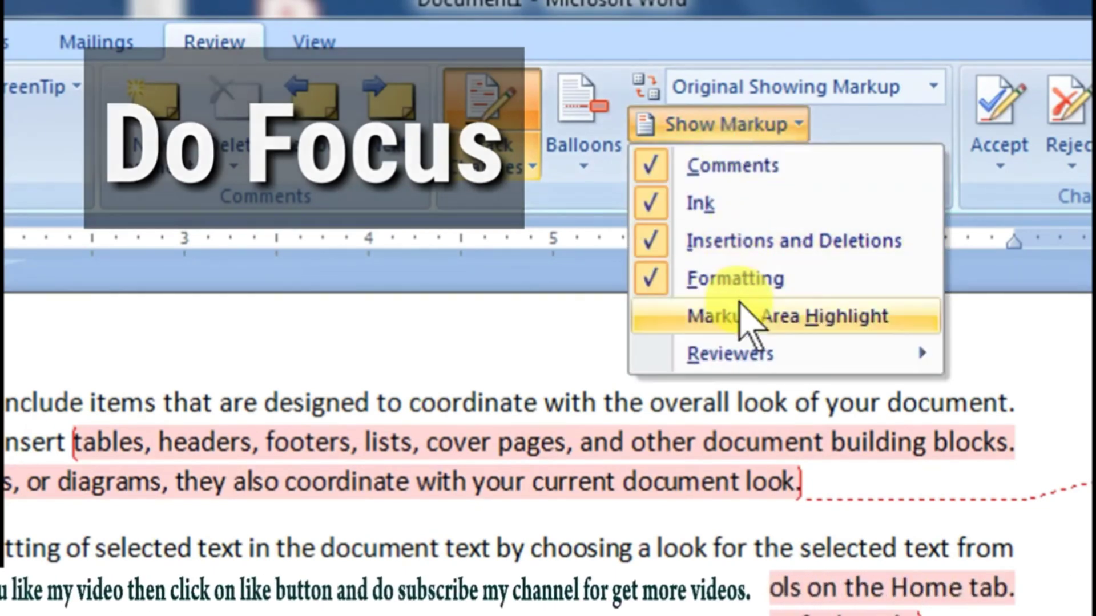
{"action": "left_click", "coordinate": [713, 316]}
{"action": "left_click", "coordinate": [726, 126]}
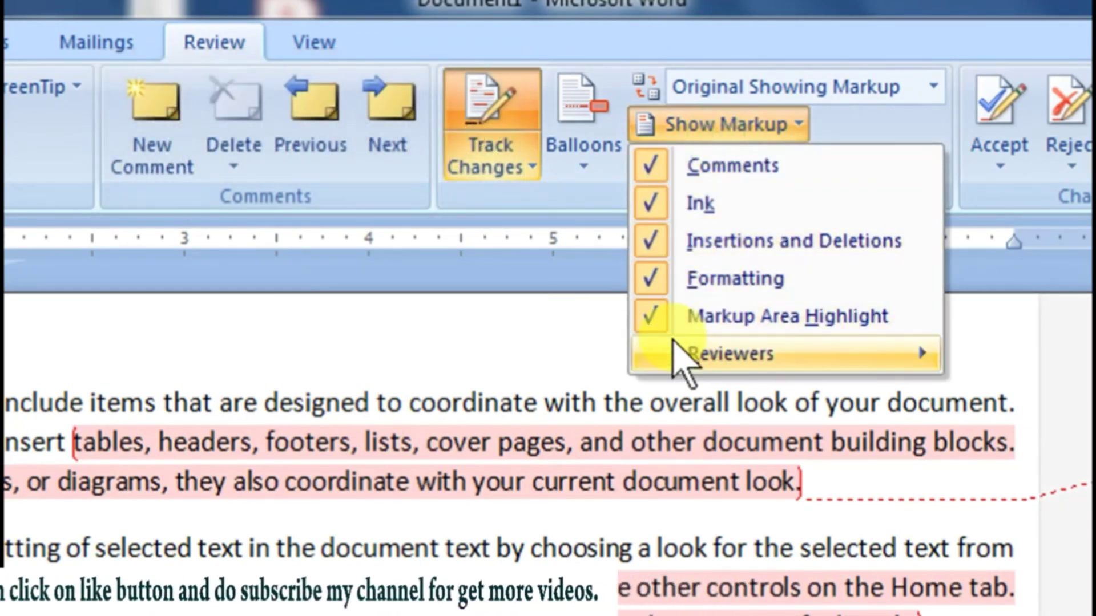
{"action": "left_click", "coordinate": [785, 454]}
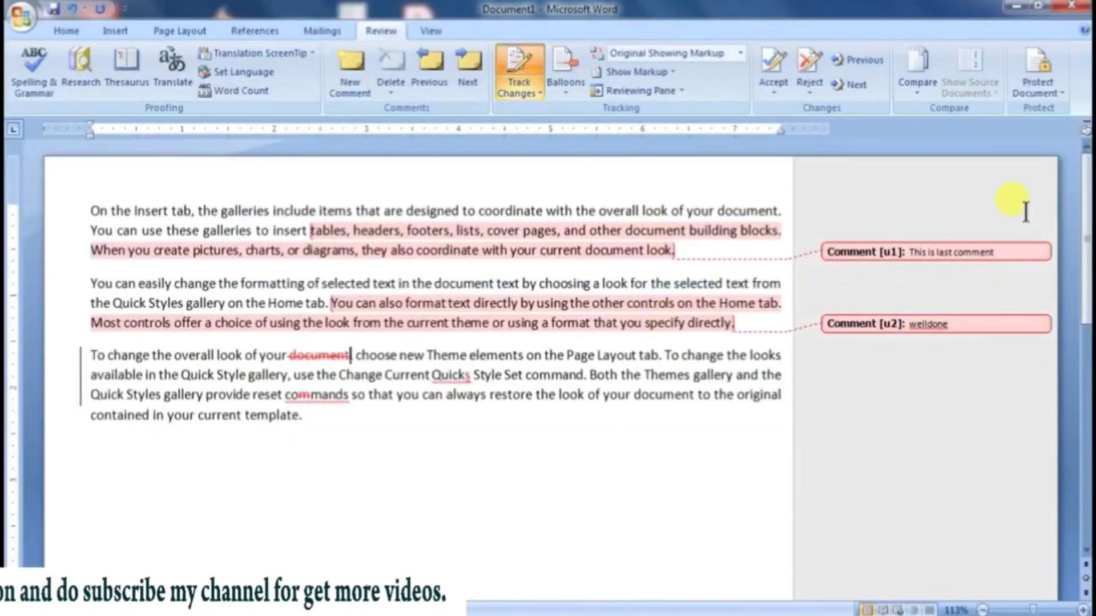
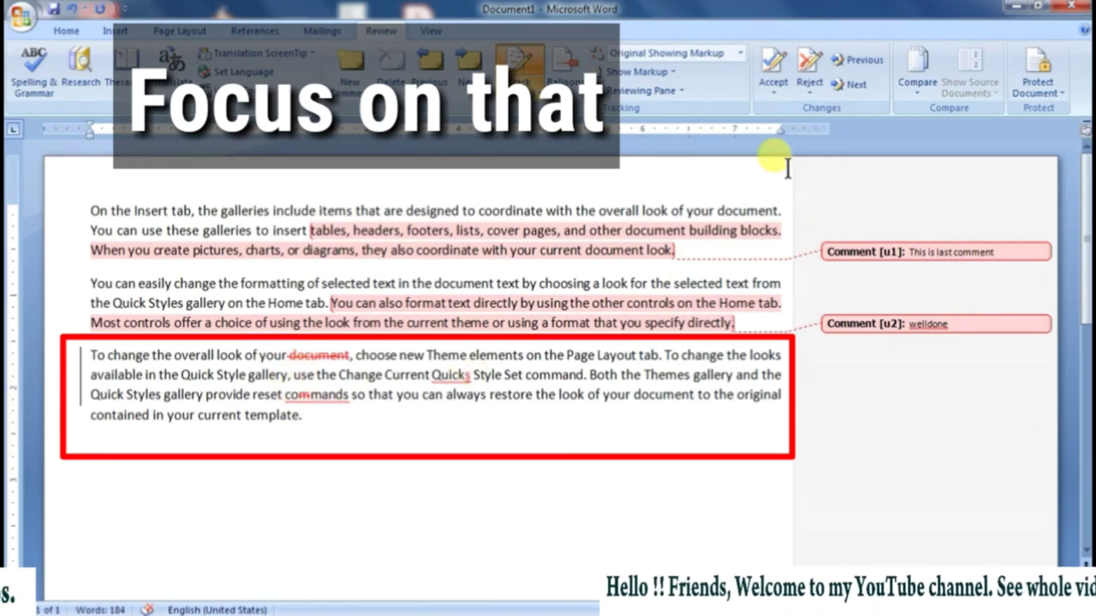
Step: Accept the remaining tracked changes in the third paragraph, continuing the search from the beginning of the document, and delete the first comment
{"action": "left_click", "coordinate": [776, 57]}
{"action": "left_click", "coordinate": [776, 56]}
{"action": "left_click", "coordinate": [776, 57]}
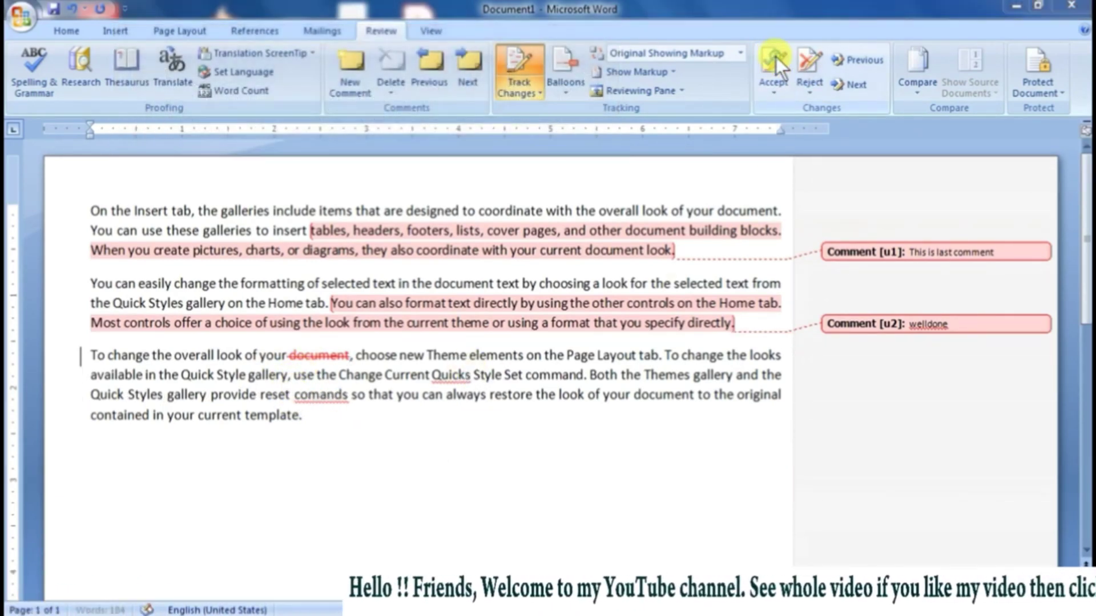
{"action": "left_click", "coordinate": [506, 366]}
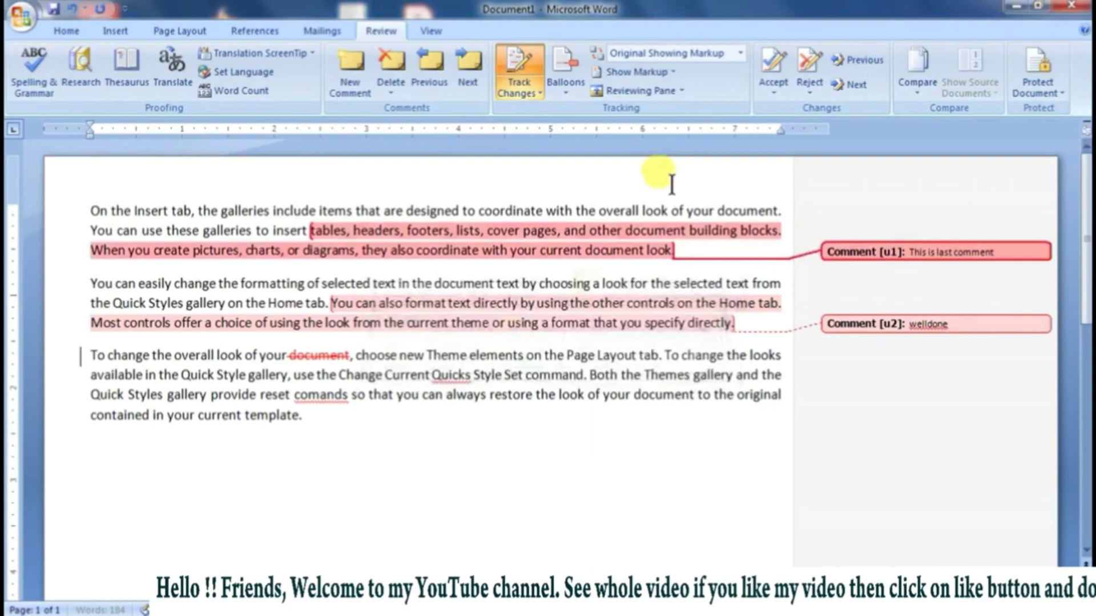
{"action": "left_click", "coordinate": [776, 57]}
{"action": "left_click", "coordinate": [776, 57]}
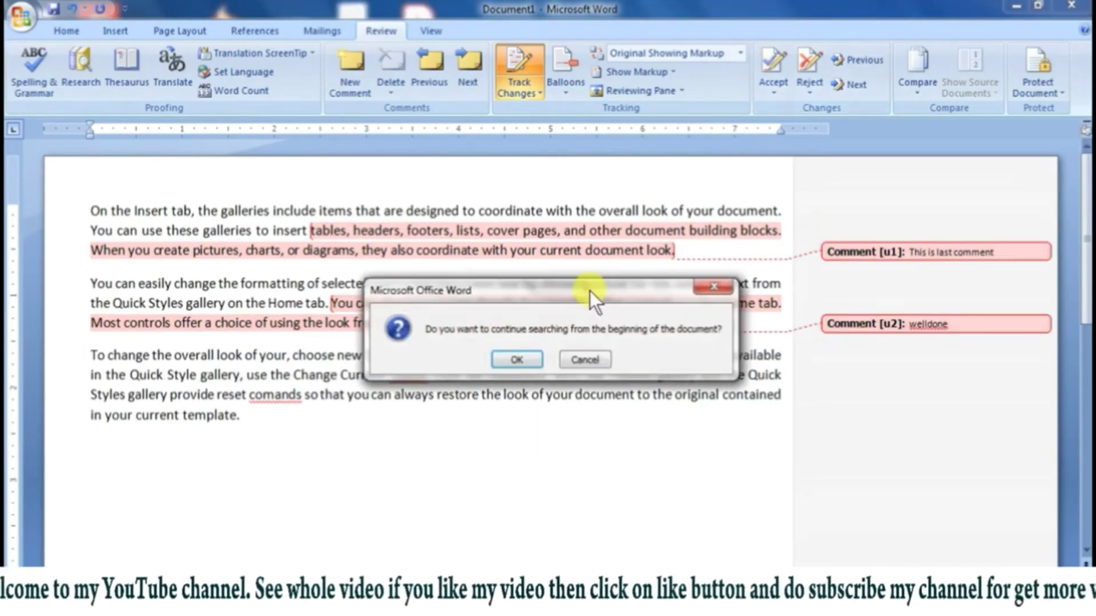
{"action": "left_click", "coordinate": [529, 359]}
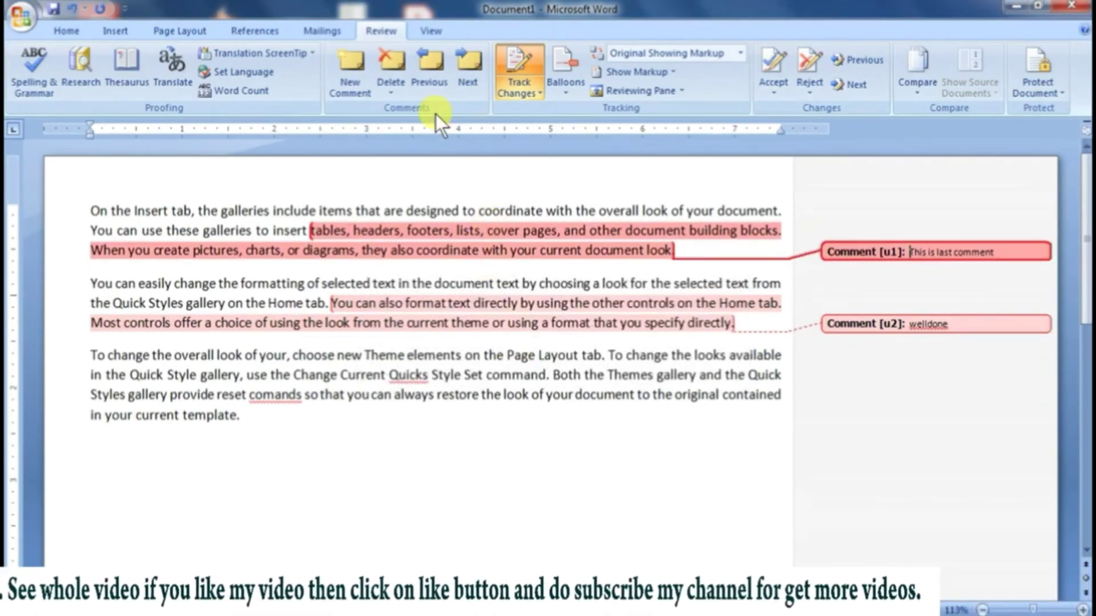
{"action": "left_click", "coordinate": [401, 64]}
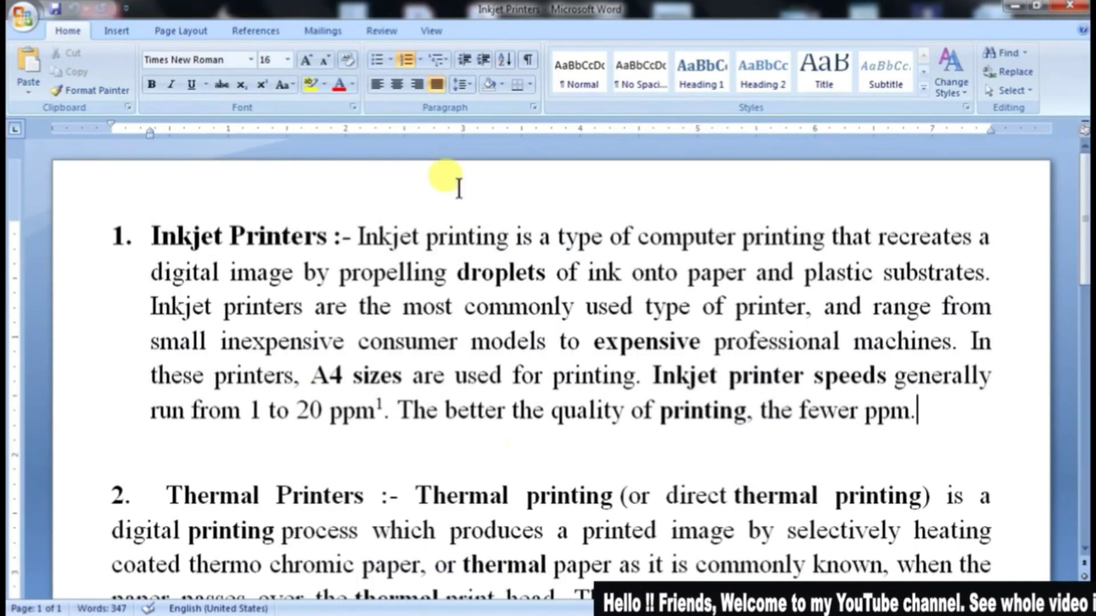
Step: Look over the text of the original Inkjet Printers document
{"action": "left_click", "coordinate": [380, 31]}
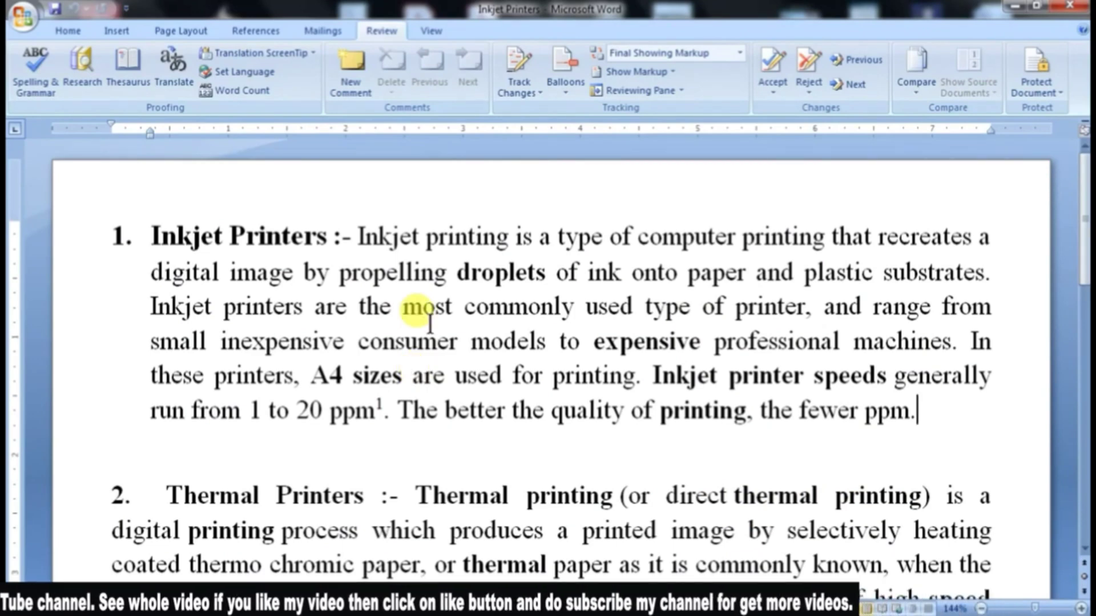
{"action": "scroll", "coordinate": [408, 388], "scroll_direction": "down", "scroll_amount": 4}
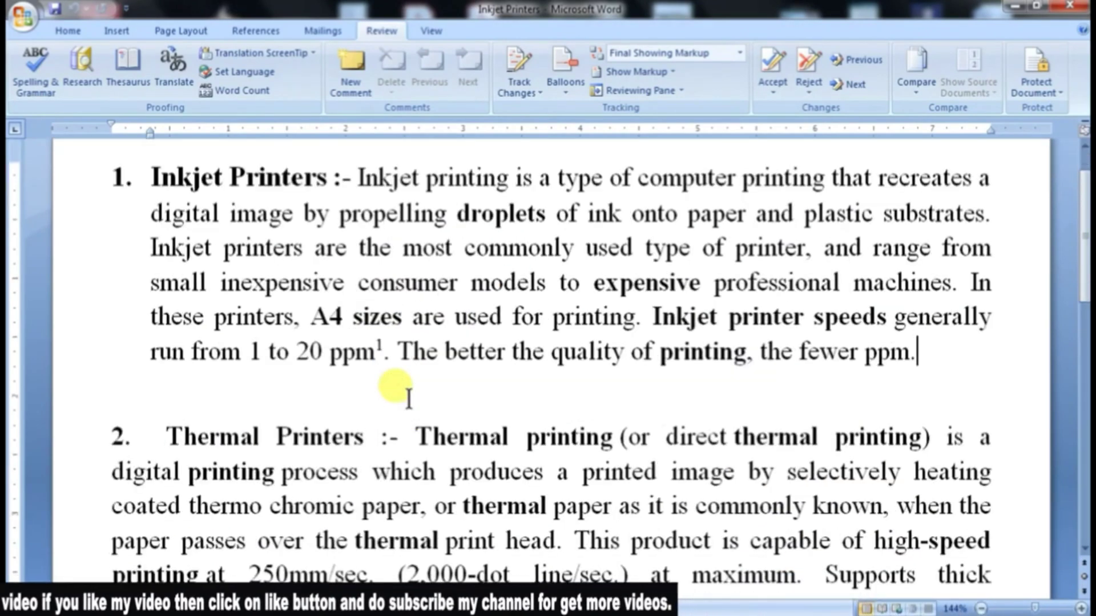
{"action": "scroll", "coordinate": [399, 388], "scroll_direction": "up", "scroll_amount": 4}
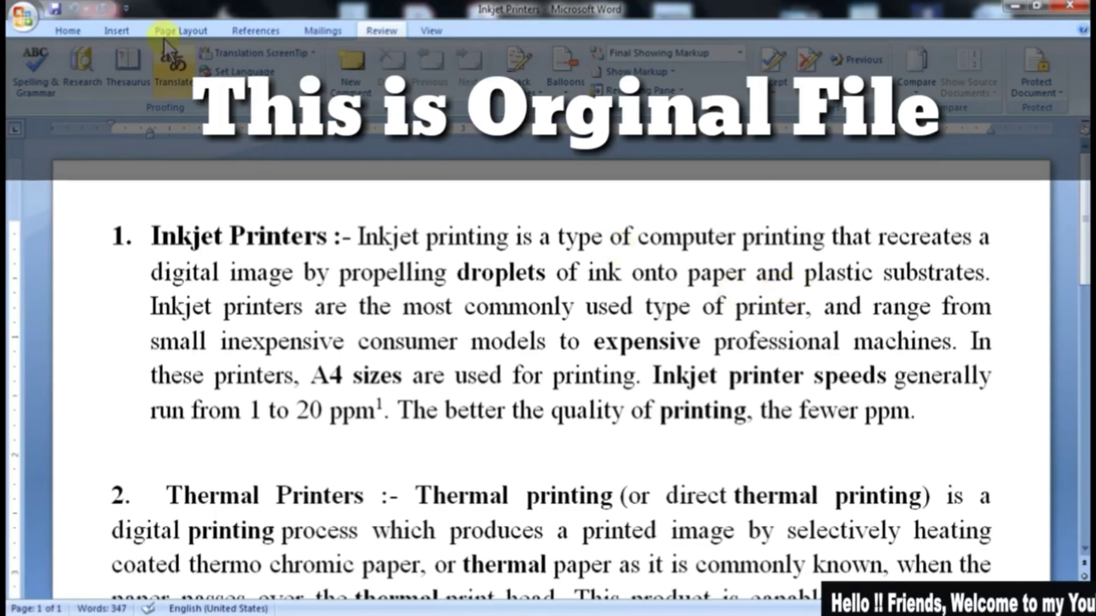
Step: Open the revised document Inkjet Printers 2 and look over its text down to the Laser Printers section
{"action": "left_click", "coordinate": [23, 16]}
{"action": "left_click", "coordinate": [188, 80]}
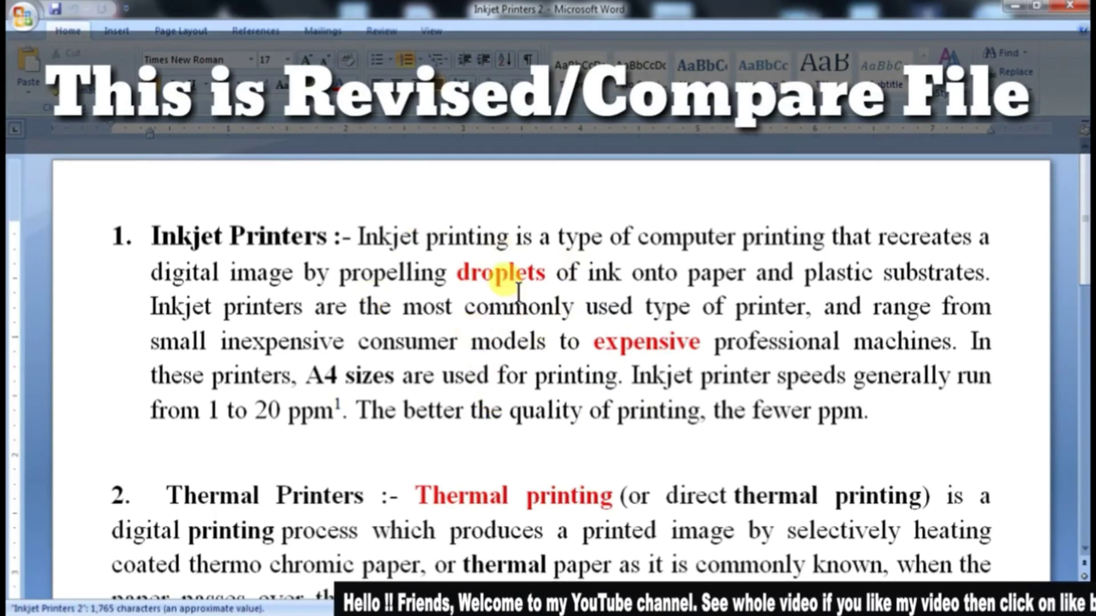
{"action": "scroll", "coordinate": [462, 400], "scroll_direction": "down", "scroll_amount": 2}
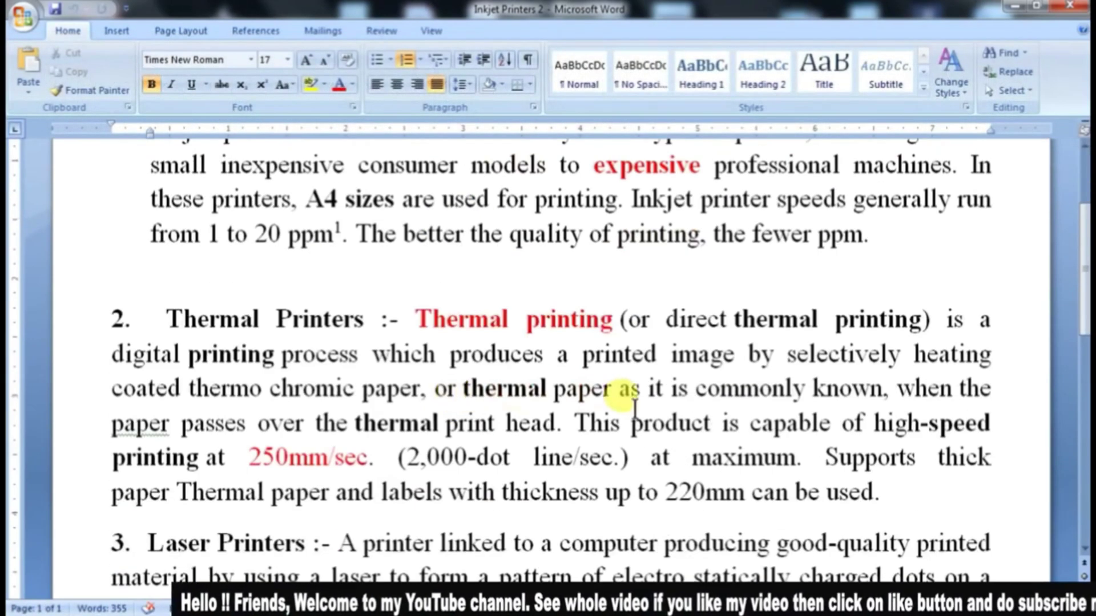
{"action": "scroll", "coordinate": [635, 406], "scroll_direction": "down", "scroll_amount": 1}
{"action": "scroll", "coordinate": [710, 403], "scroll_direction": "down", "scroll_amount": 2}
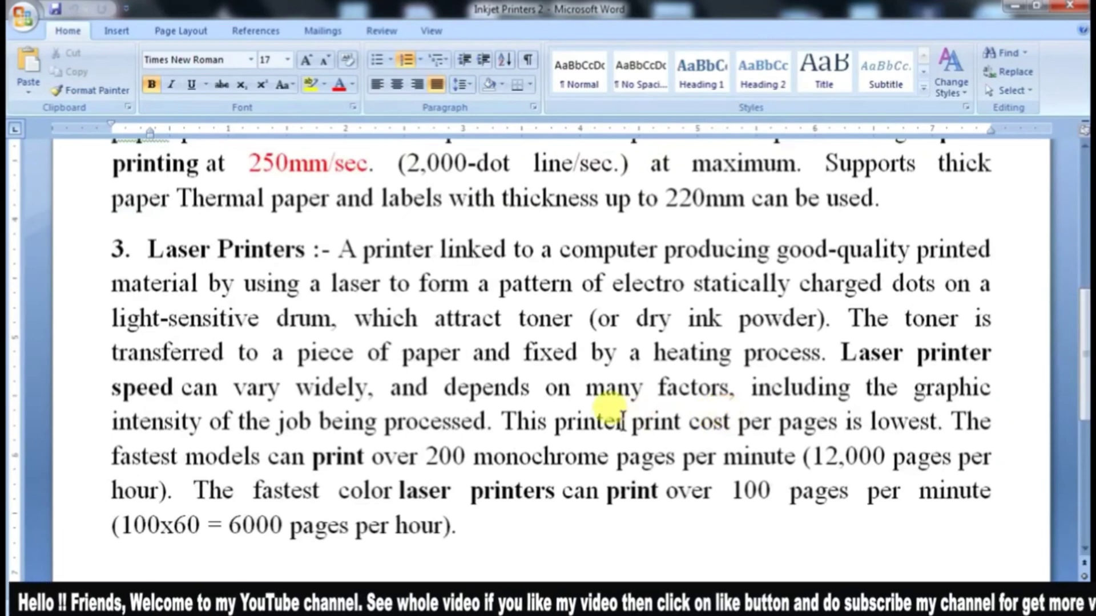
{"action": "scroll", "coordinate": [622, 421], "scroll_direction": "up", "scroll_amount": 5}
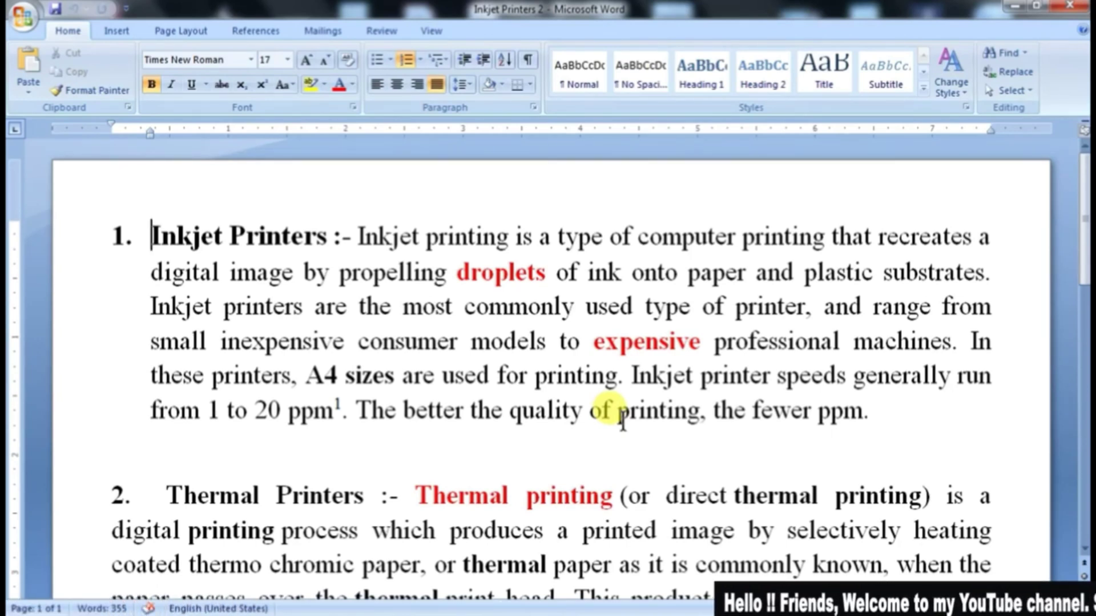
Step: Start comparing two versions of a document and choose Inkjet Printers from the Desktop as the original document
{"action": "left_click", "coordinate": [389, 35]}
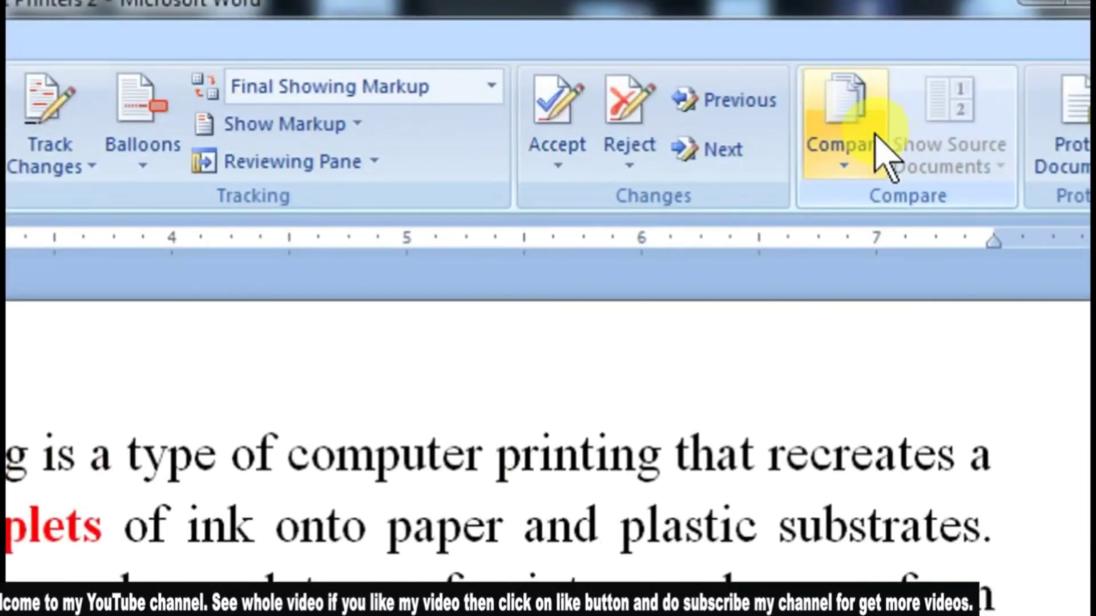
{"action": "left_click", "coordinate": [931, 78]}
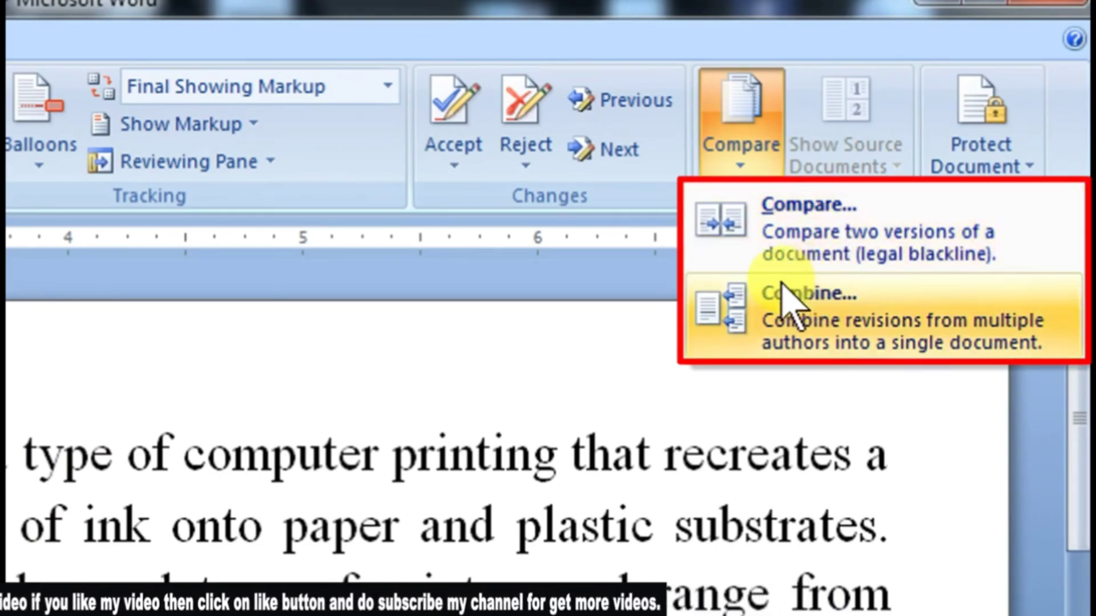
{"action": "left_click", "coordinate": [897, 254]}
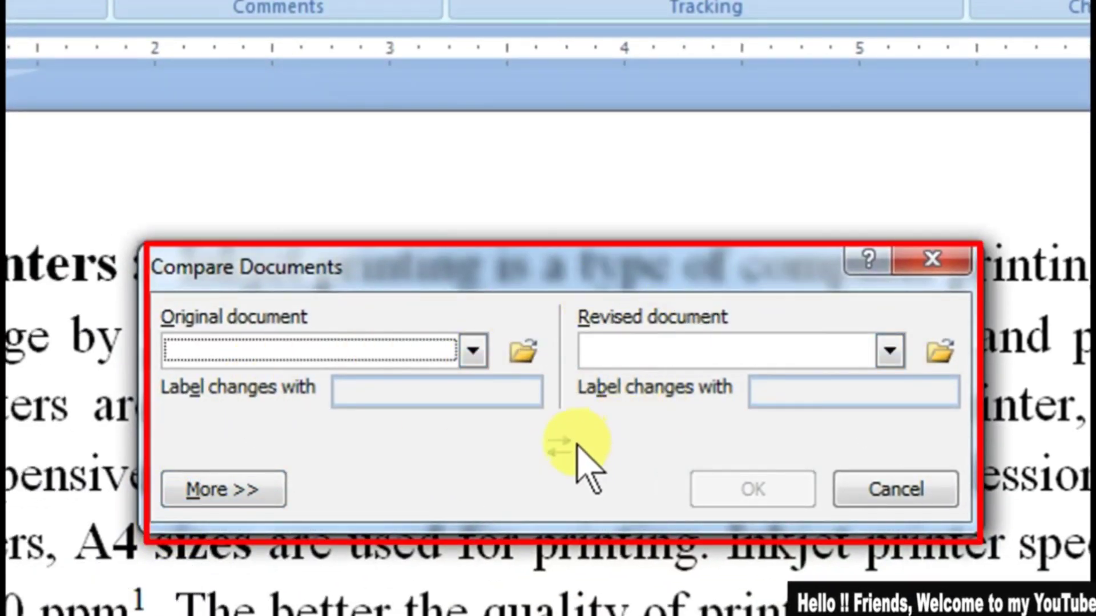
{"action": "left_click", "coordinate": [533, 359]}
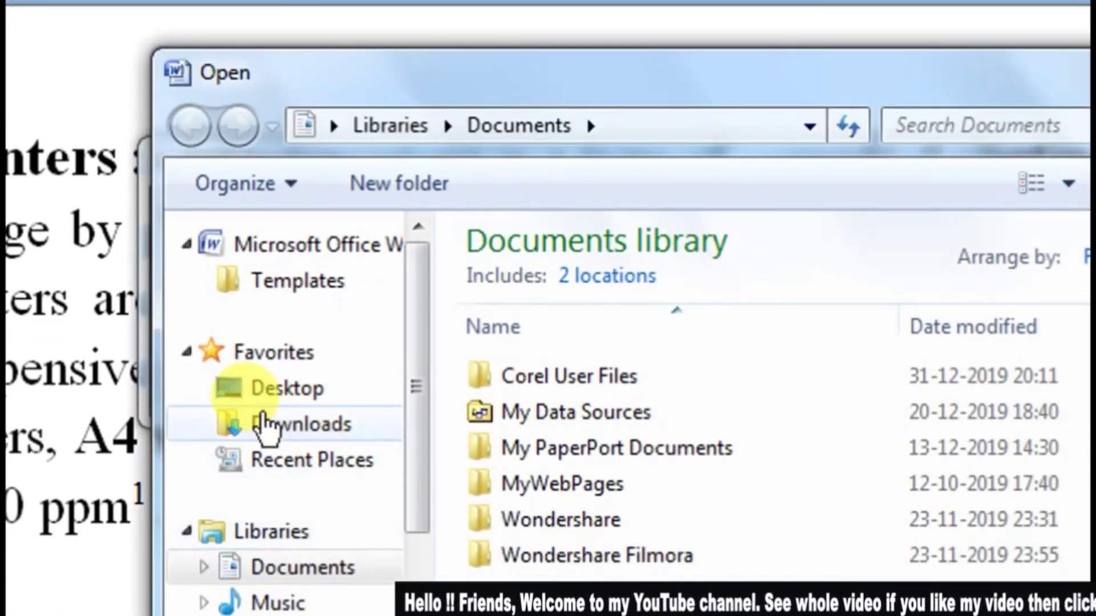
{"action": "left_click", "coordinate": [308, 390]}
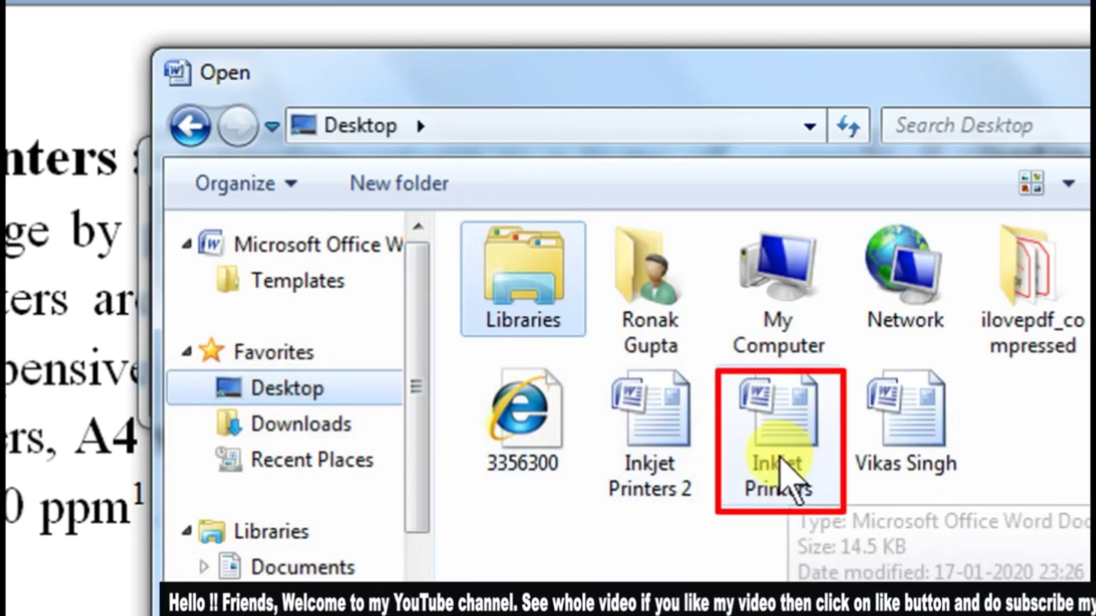
{"action": "left_click", "coordinate": [789, 479]}
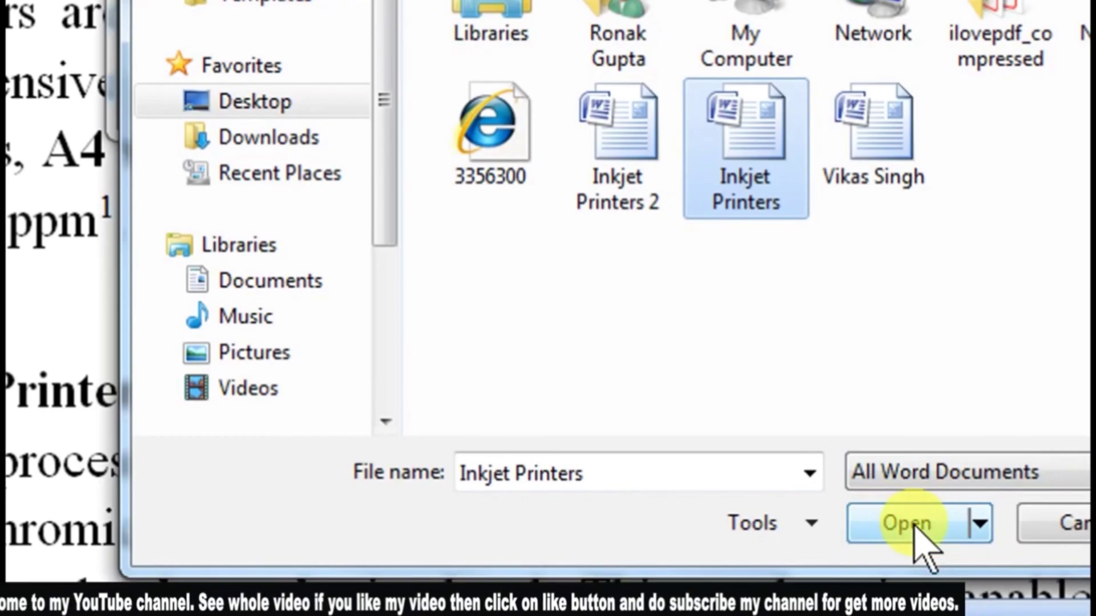
{"action": "left_click", "coordinate": [907, 534]}
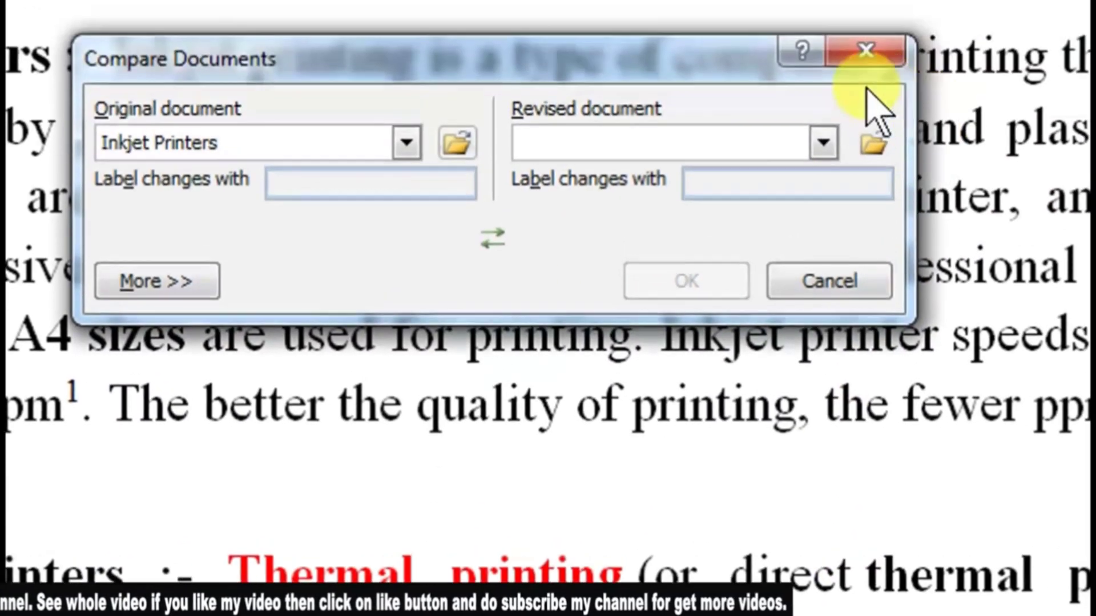
Step: Choose Inkjet Printers 2 as the revised document and run the comparison
{"action": "left_click", "coordinate": [879, 146]}
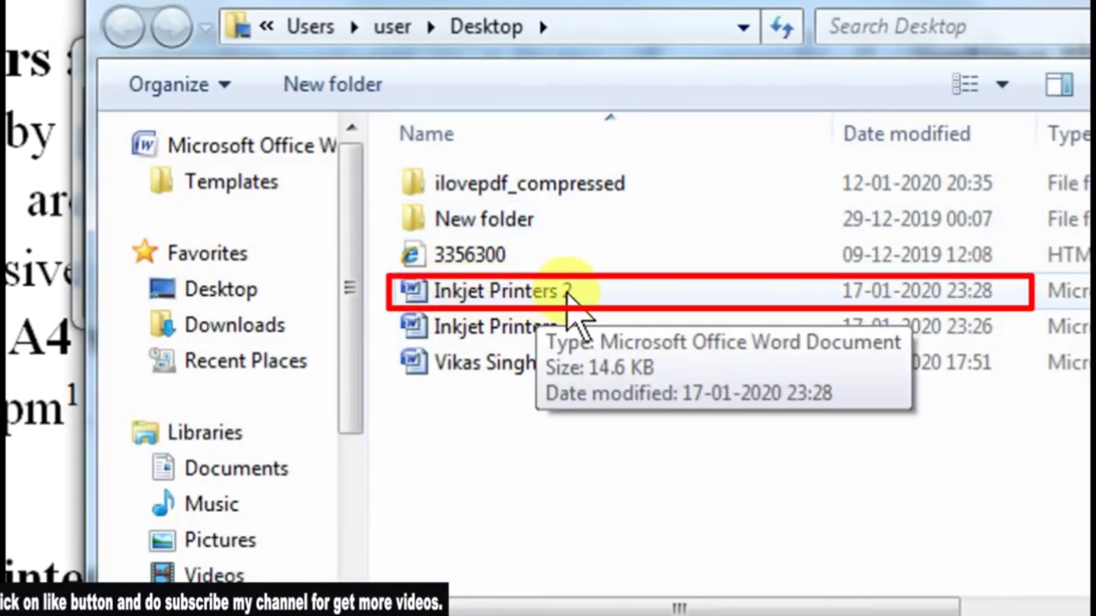
{"action": "left_click", "coordinate": [513, 292]}
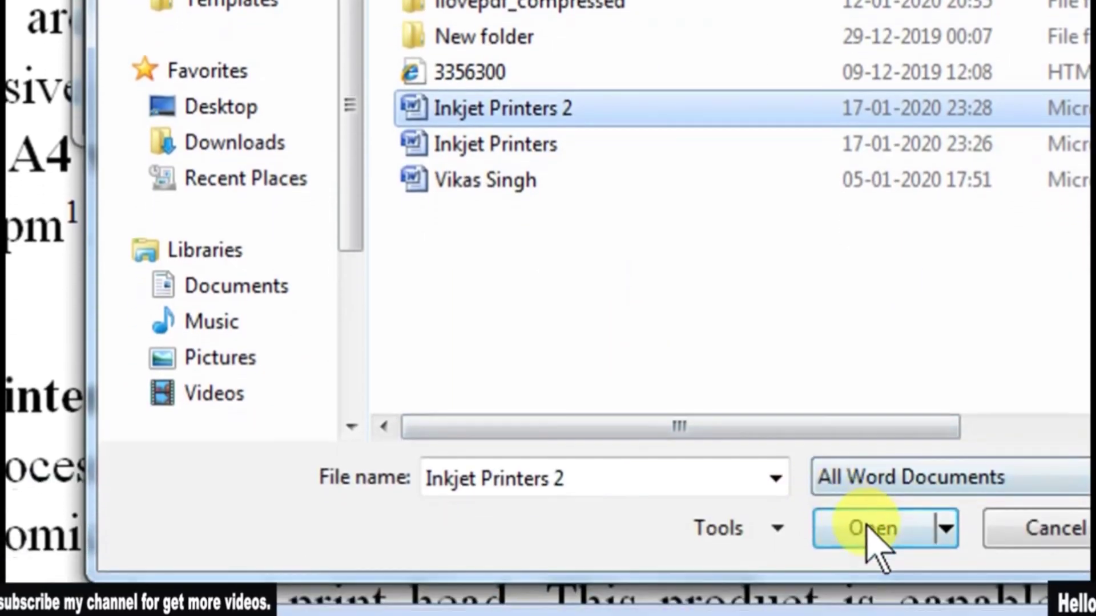
{"action": "left_click", "coordinate": [870, 528]}
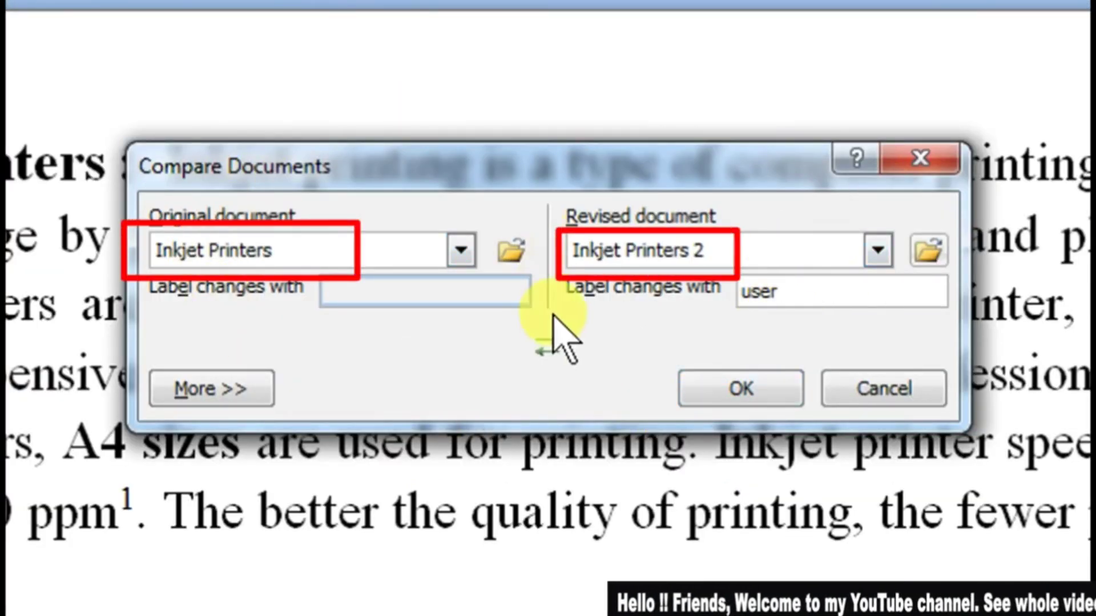
{"action": "left_click", "coordinate": [733, 385]}
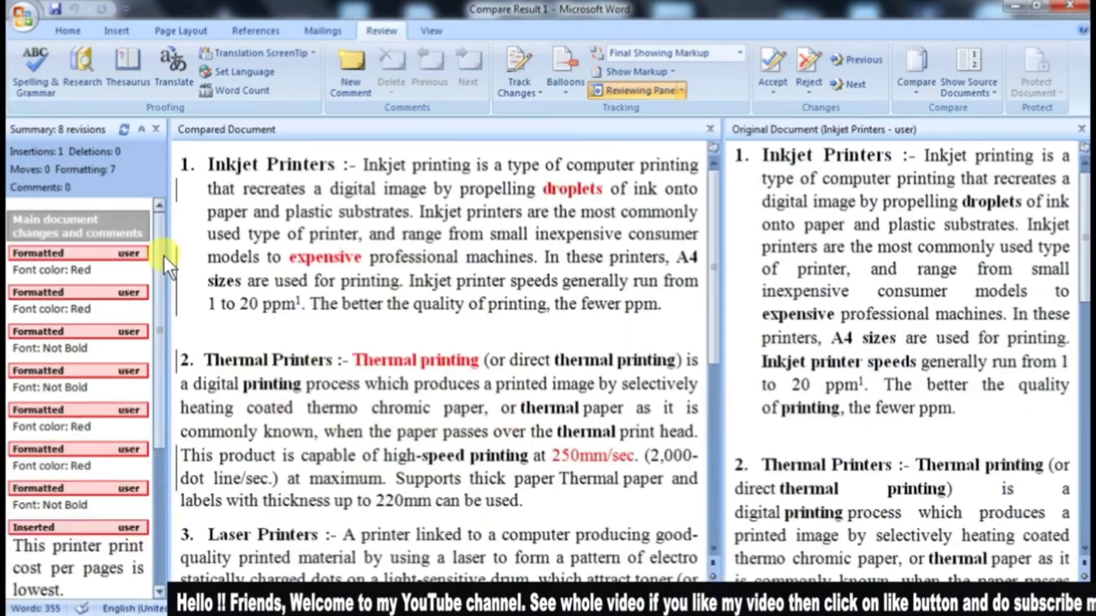
Step: Widen the revision summary beside the compared document and look through its listed formatting changes and insertion
{"action": "left_click_drag", "start_coordinate": [164, 256], "coordinate": [246, 256]}
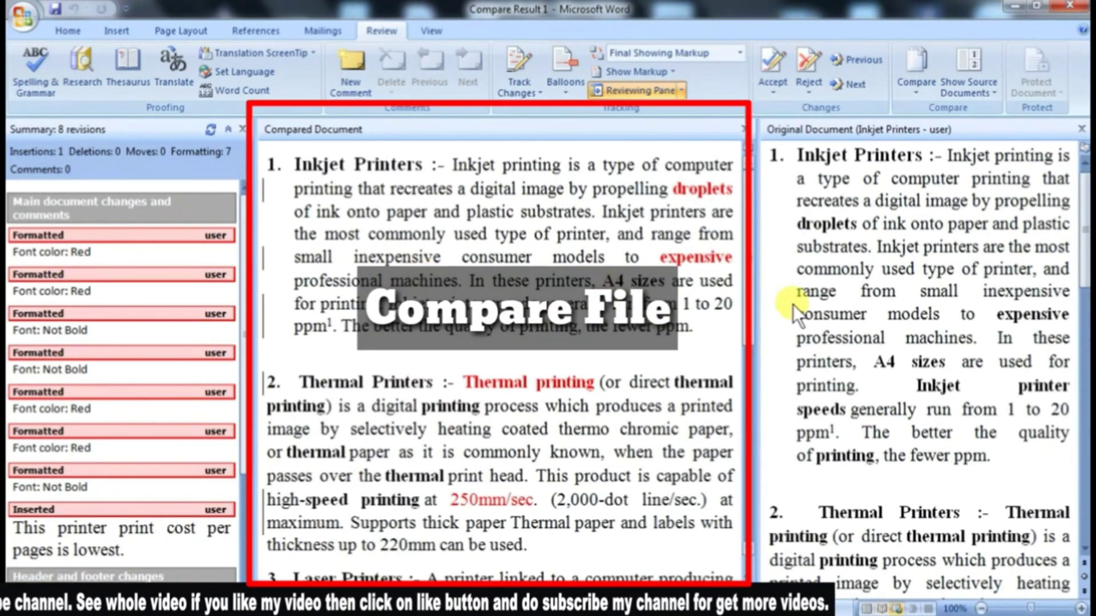
{"action": "left_click", "coordinate": [930, 260]}
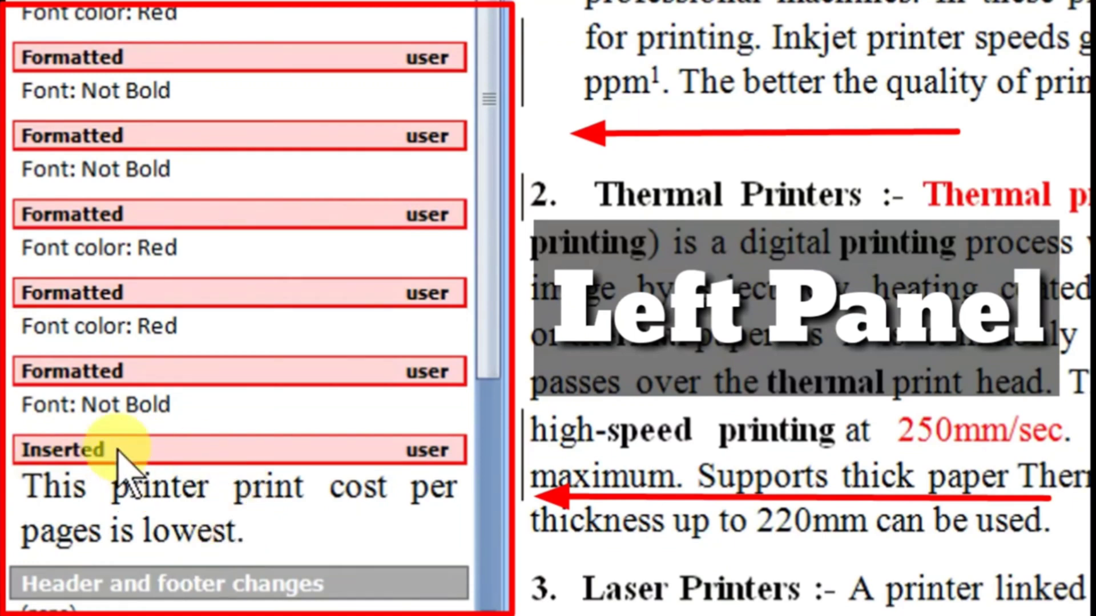
{"action": "scroll", "coordinate": [163, 428], "scroll_direction": "down", "scroll_amount": 1}
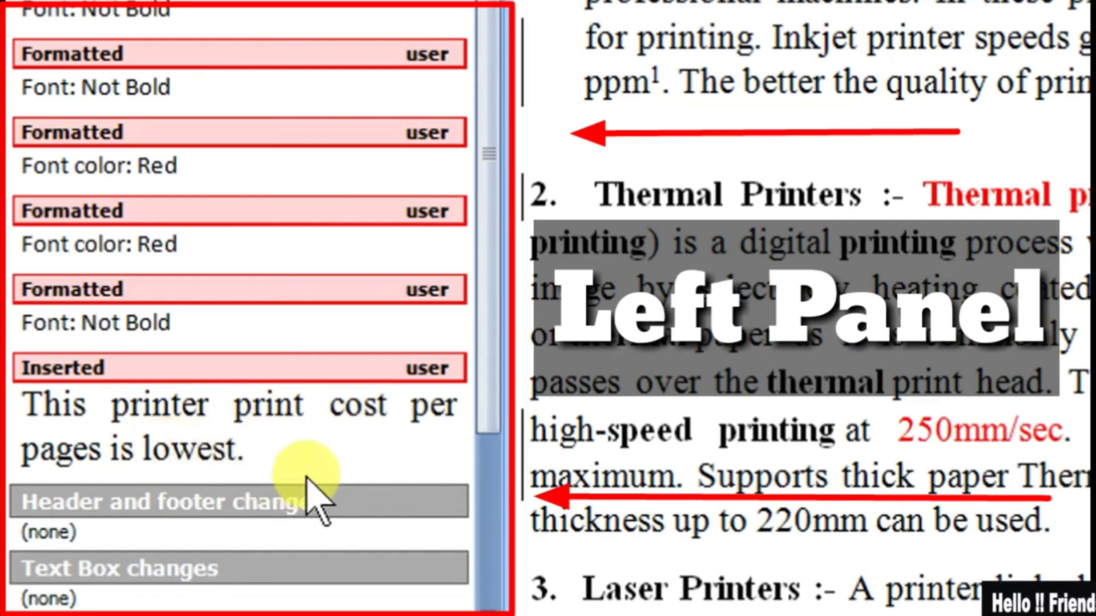
{"action": "scroll", "coordinate": [325, 463], "scroll_direction": "up", "scroll_amount": 2}
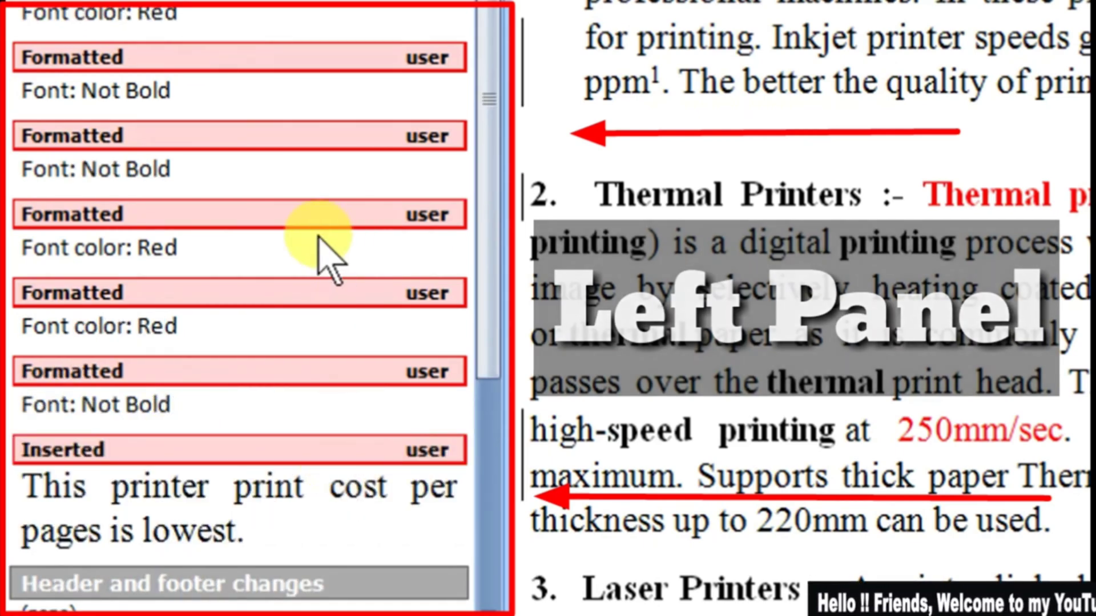
{"action": "scroll", "coordinate": [251, 115], "scroll_direction": "up", "scroll_amount": 3}
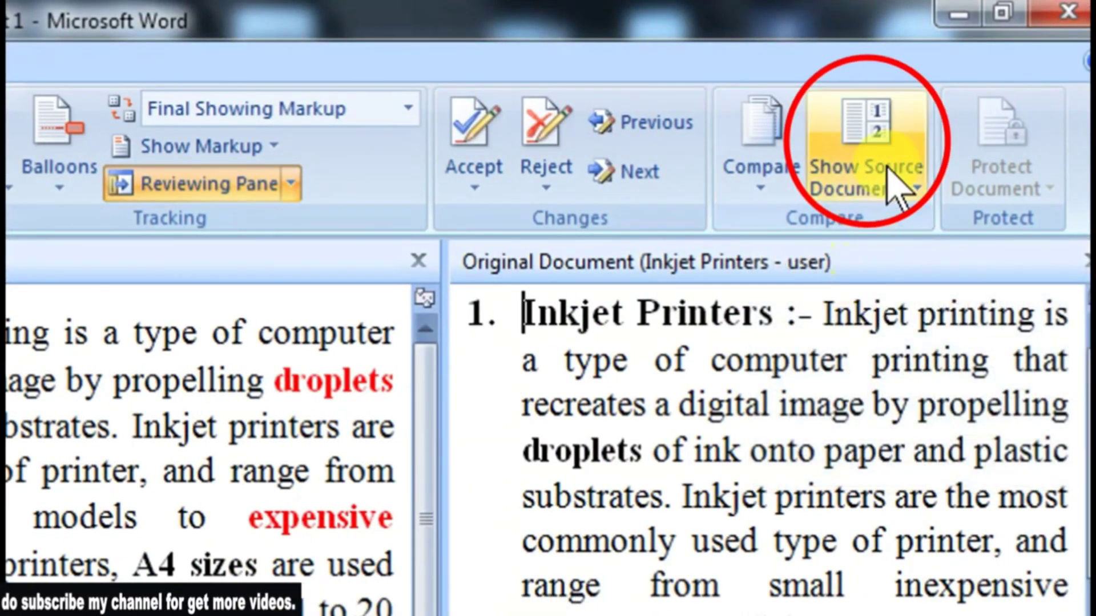
Step: Hide the comparison's source documents, and show only the revised document beside the compared one
{"action": "left_click", "coordinate": [869, 177]}
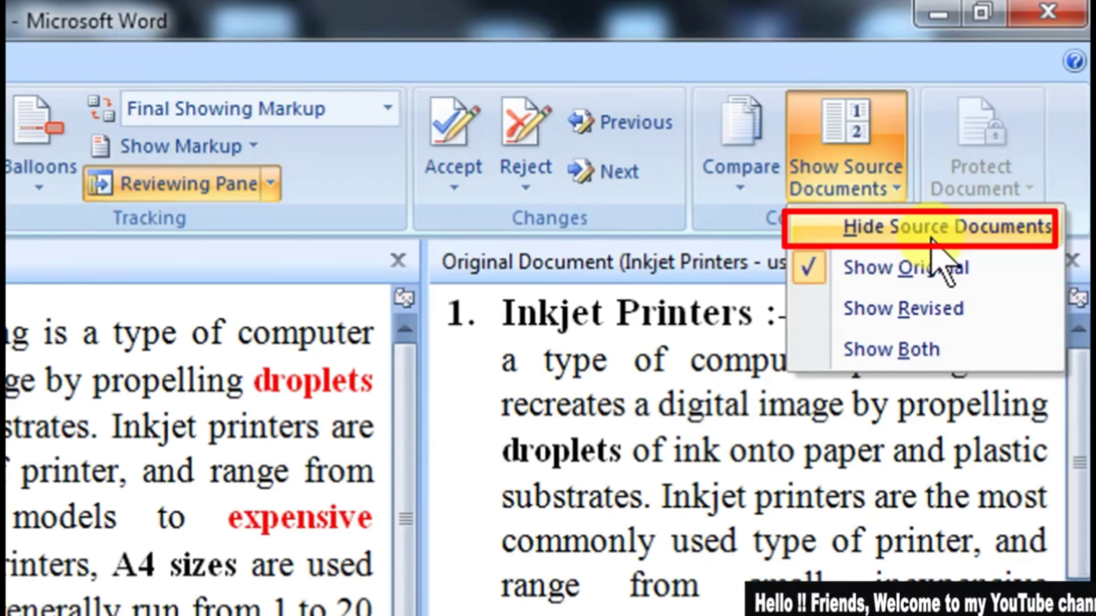
{"action": "left_click", "coordinate": [862, 226]}
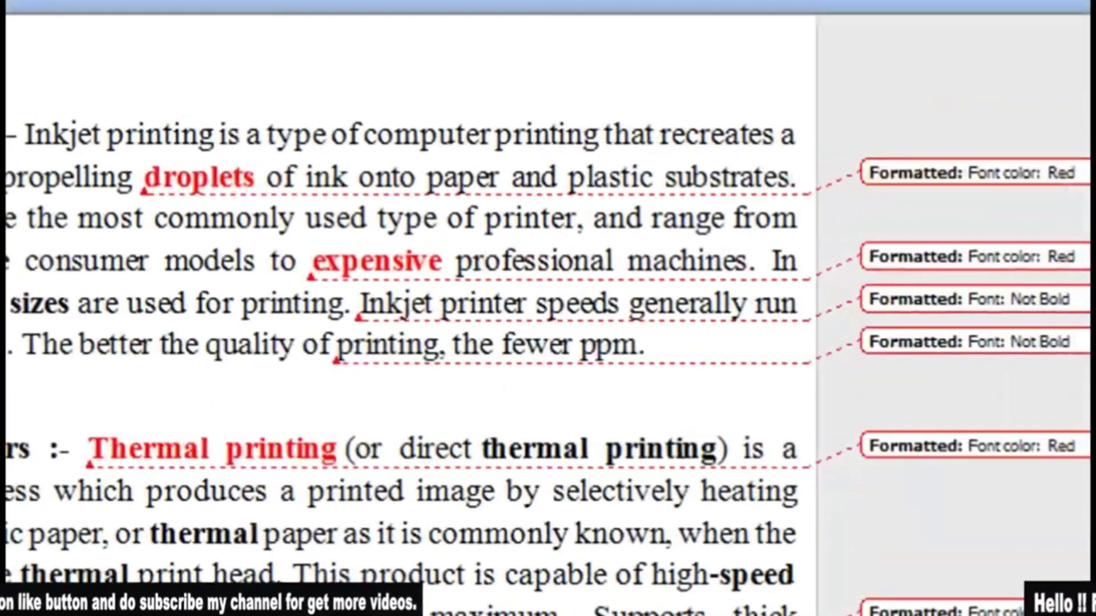
{"action": "left_click", "coordinate": [959, 92]}
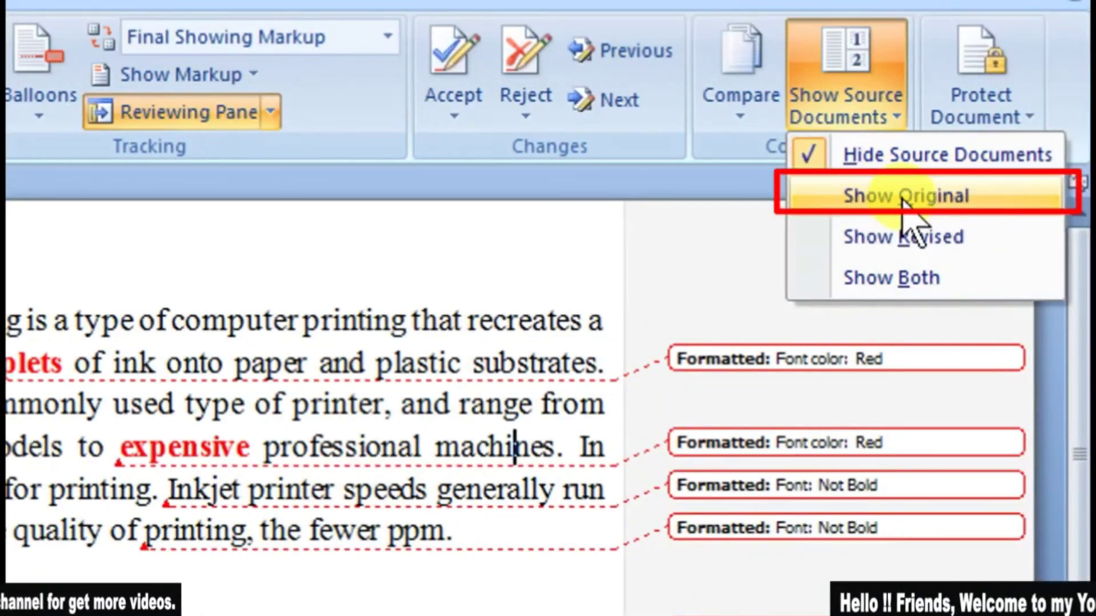
{"action": "left_click", "coordinate": [935, 238]}
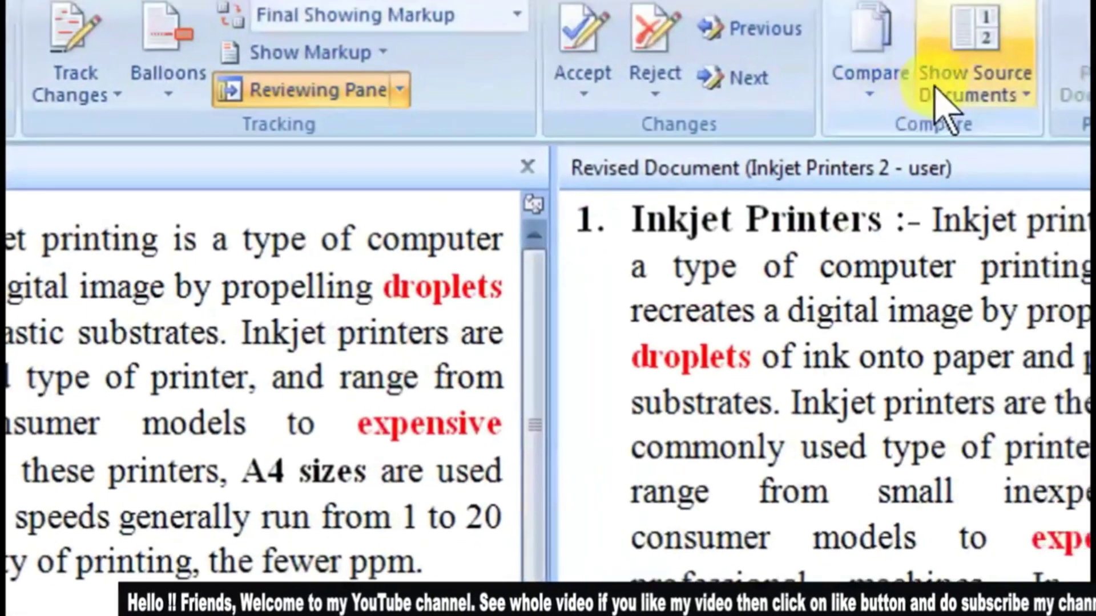
Step: Show both the original and the revised source documents beside the compared document
{"action": "left_click", "coordinate": [942, 103]}
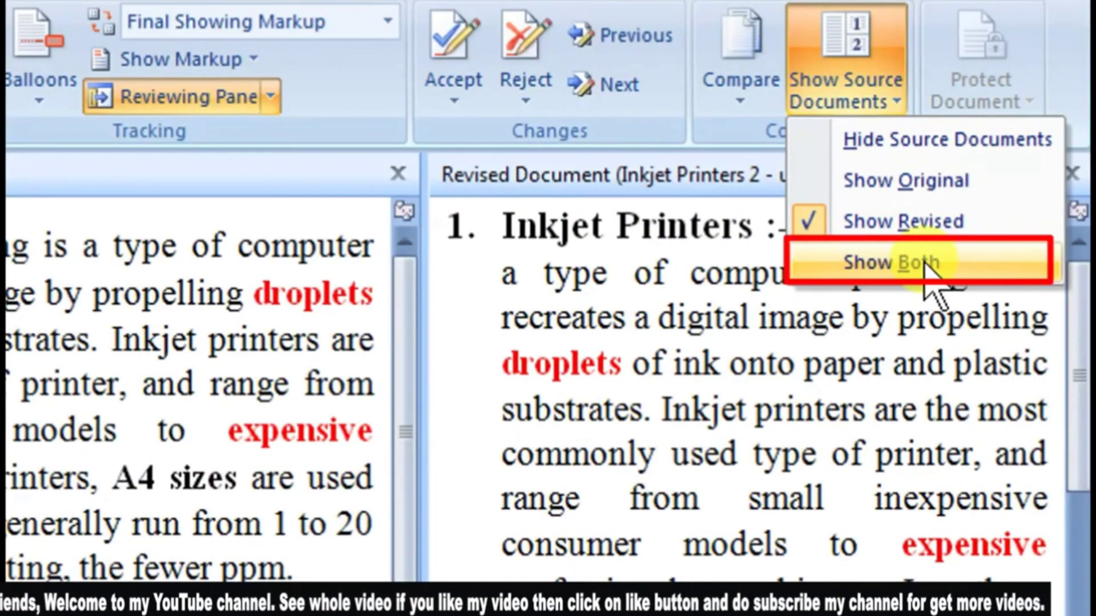
{"action": "left_click", "coordinate": [930, 268]}
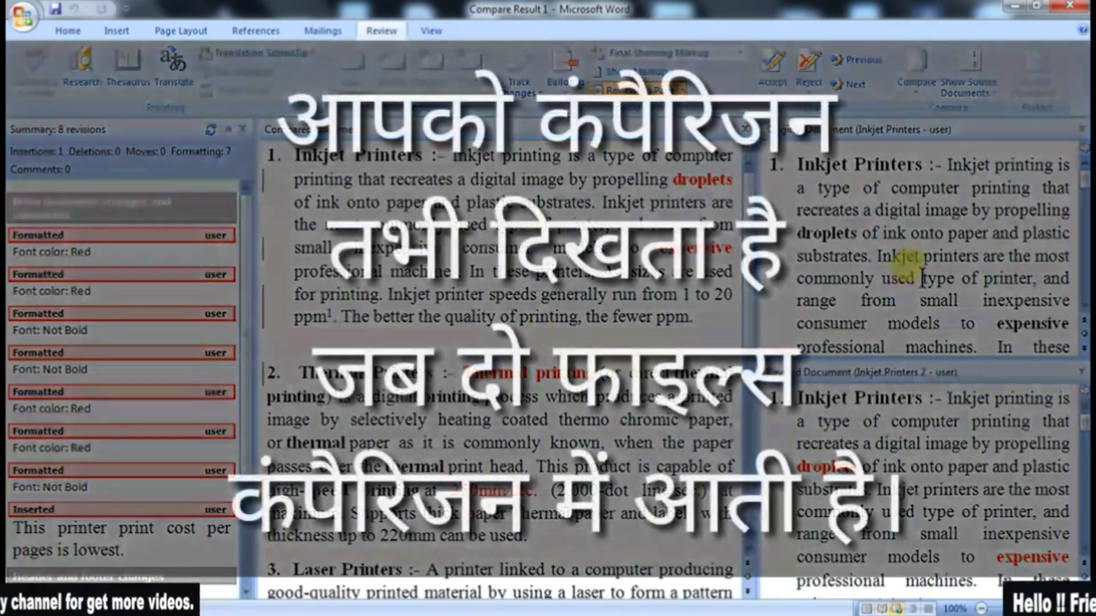
{"action": "left_click", "coordinate": [926, 240]}
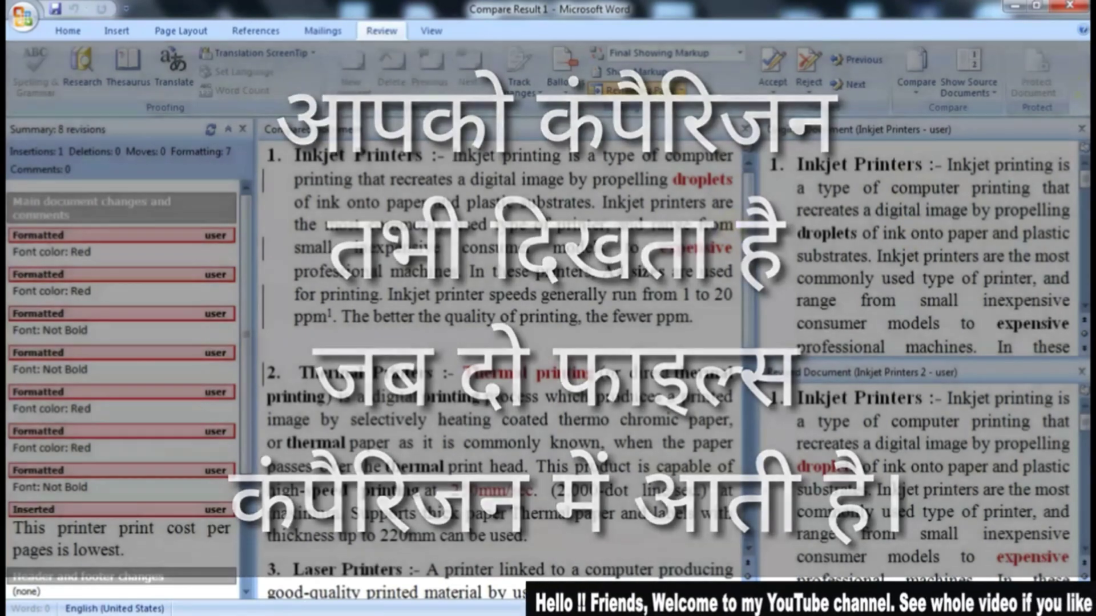
Step: Close the comparison result document and return to the Inkjet Printers 2 document
{"action": "left_click", "coordinate": [1070, 5]}
{"action": "left_click", "coordinate": [529, 359]}
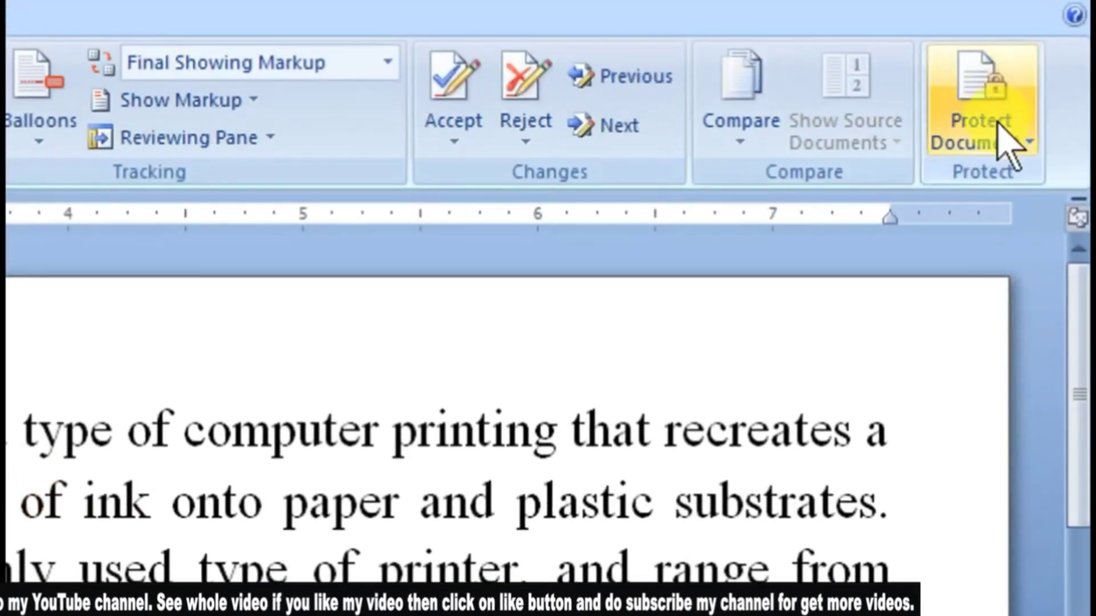
Step: Set up restrictions that limit formatting to a selection of styles and allow only No changes (Read only) editing
{"action": "left_click", "coordinate": [1006, 139]}
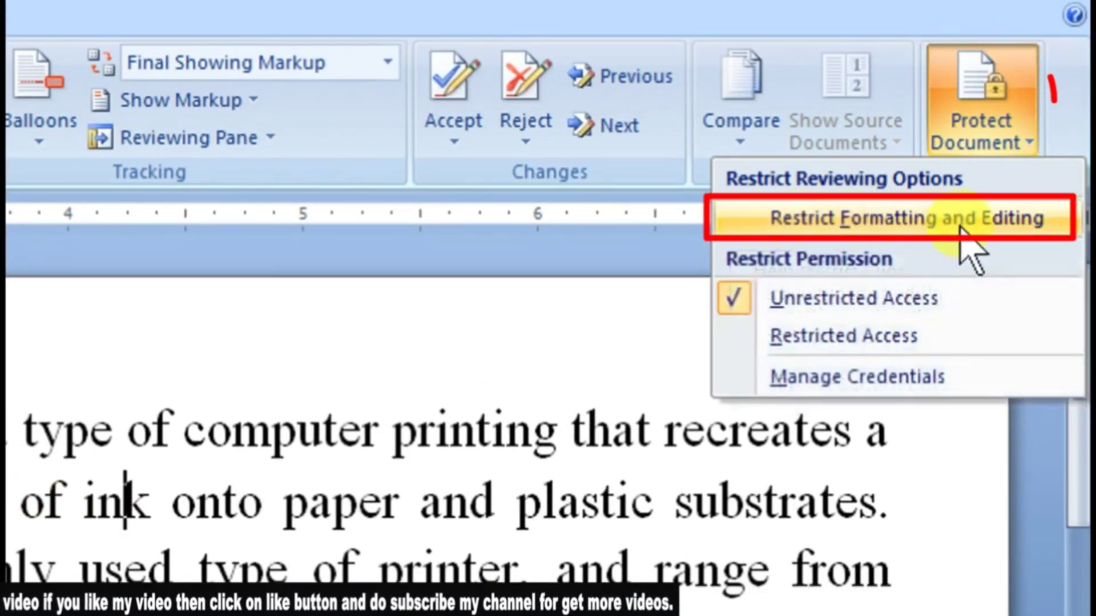
{"action": "left_click", "coordinate": [905, 225]}
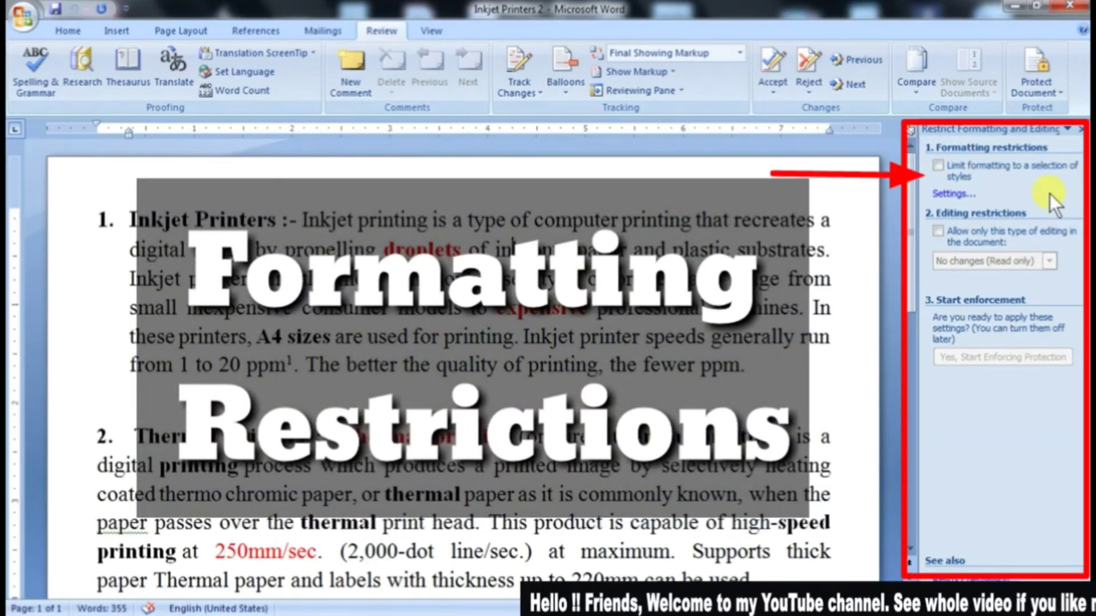
{"action": "left_click", "coordinate": [938, 166]}
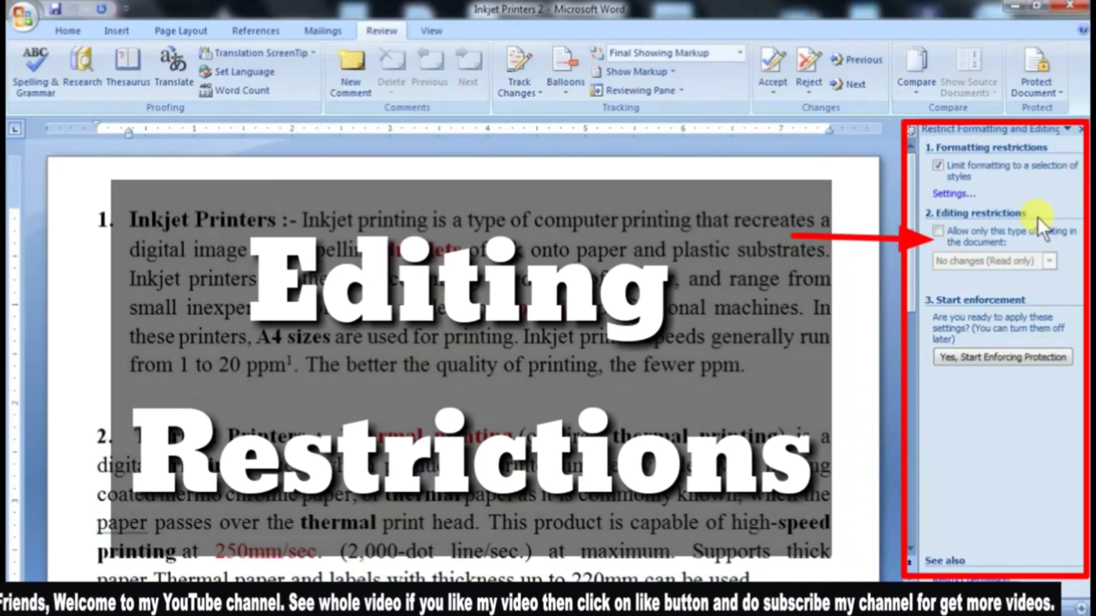
{"action": "left_click", "coordinate": [942, 231]}
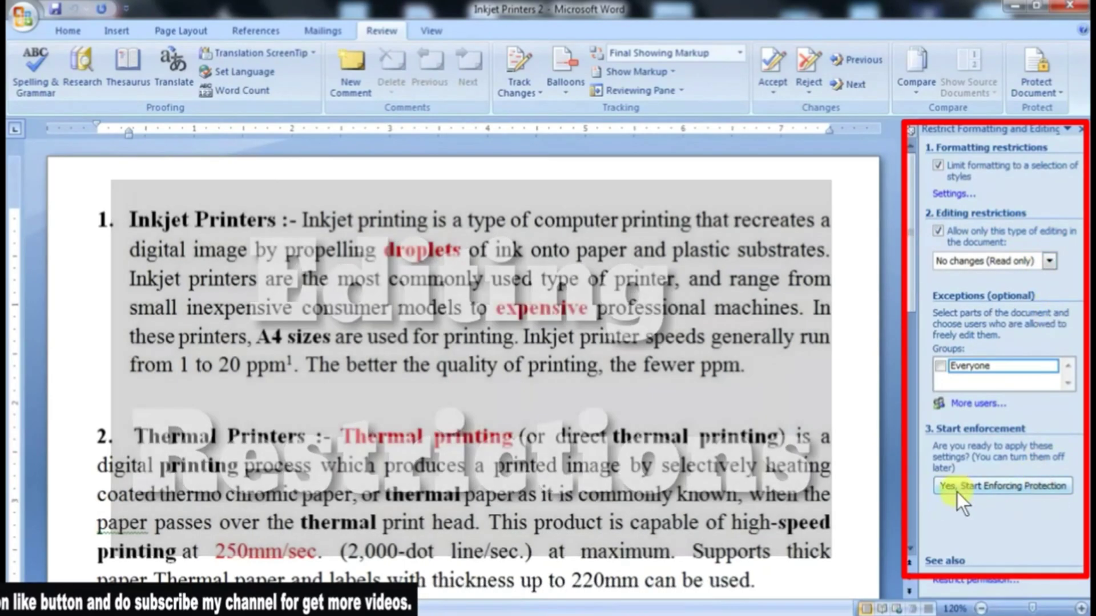
Step: Start enforcing protection on the document, using a new password entered and confirmed in the password fields
{"action": "left_click", "coordinate": [975, 492]}
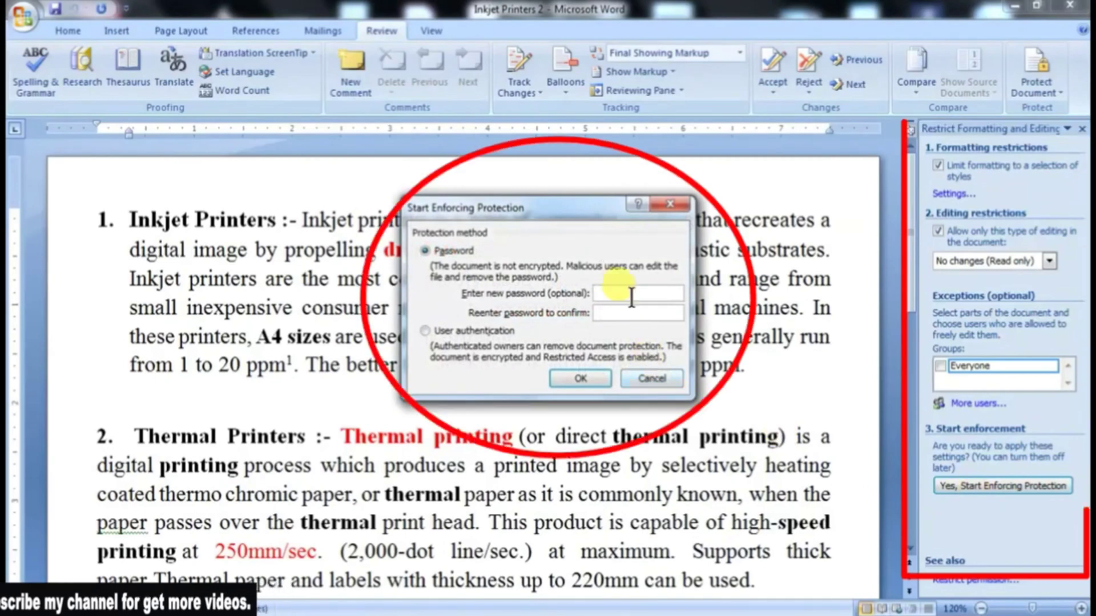
{"action": "left_click", "coordinate": [580, 377]}
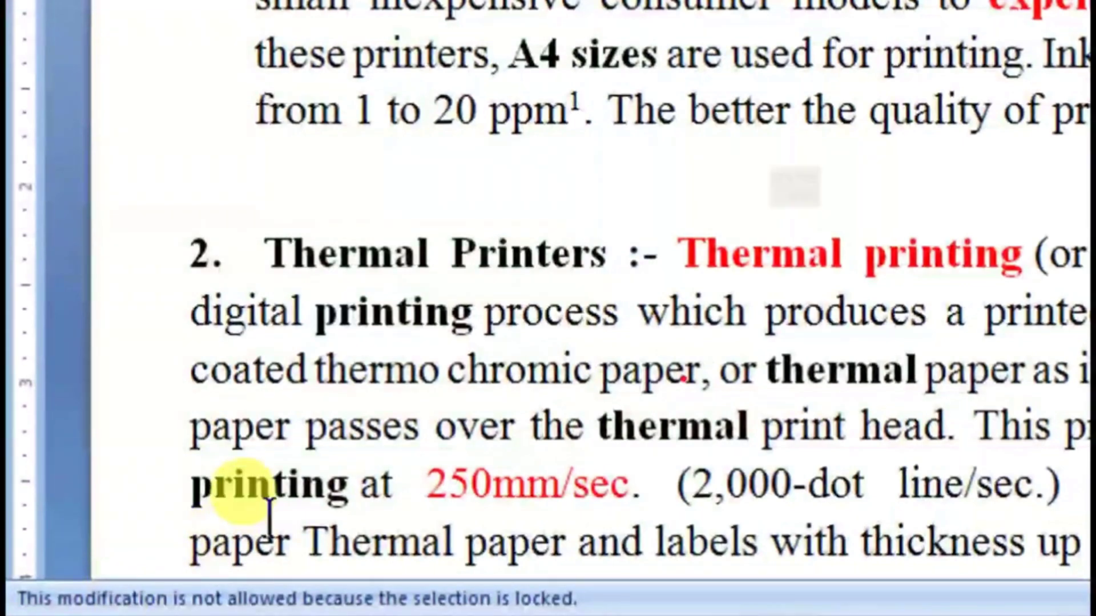
Step: Try to delete and insert characters in the protected Thermal Printers and Inkjet Printers paragraphs, and check the text formatting commands
{"action": "left_click", "coordinate": [271, 518]}
{"action": "key", "text": "BackSpace"}
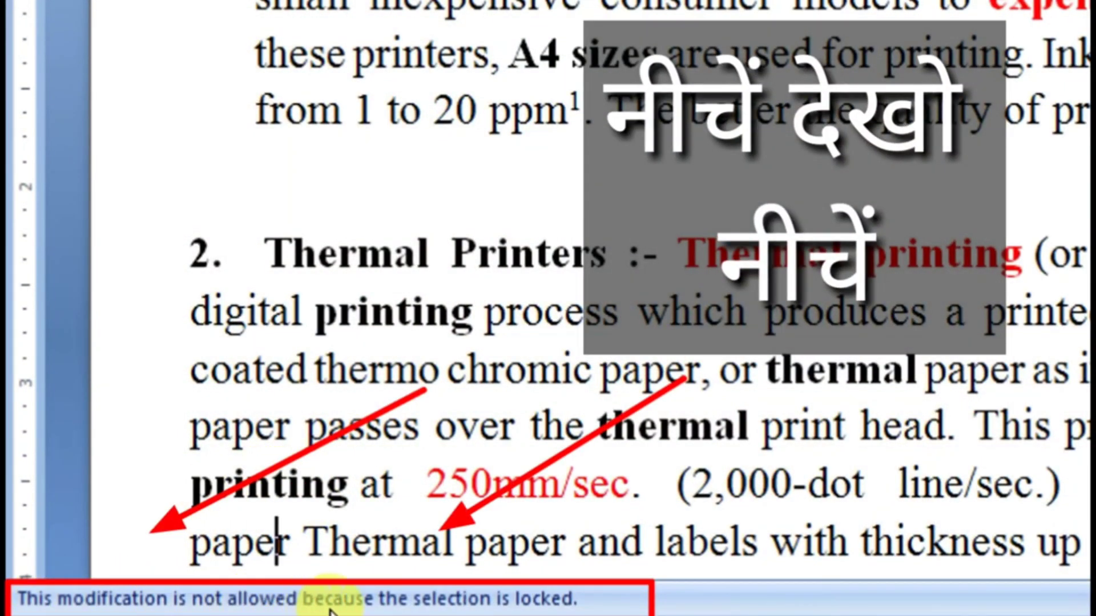
{"action": "left_click", "coordinate": [594, 460]}
{"action": "key", "text": "BackSpace"}
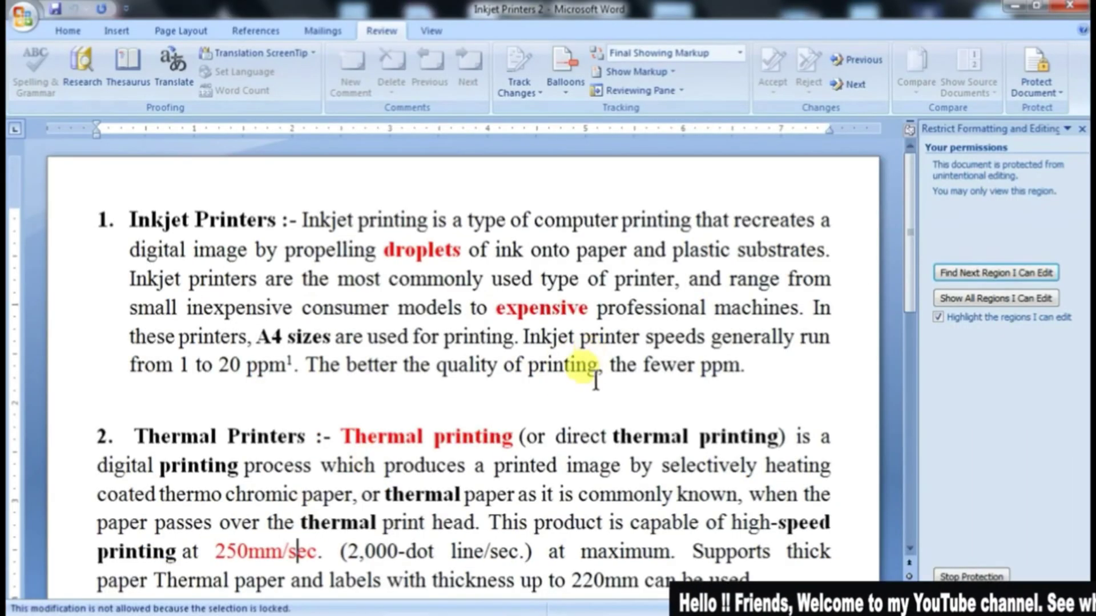
{"action": "key", "text": "BackSpace"}
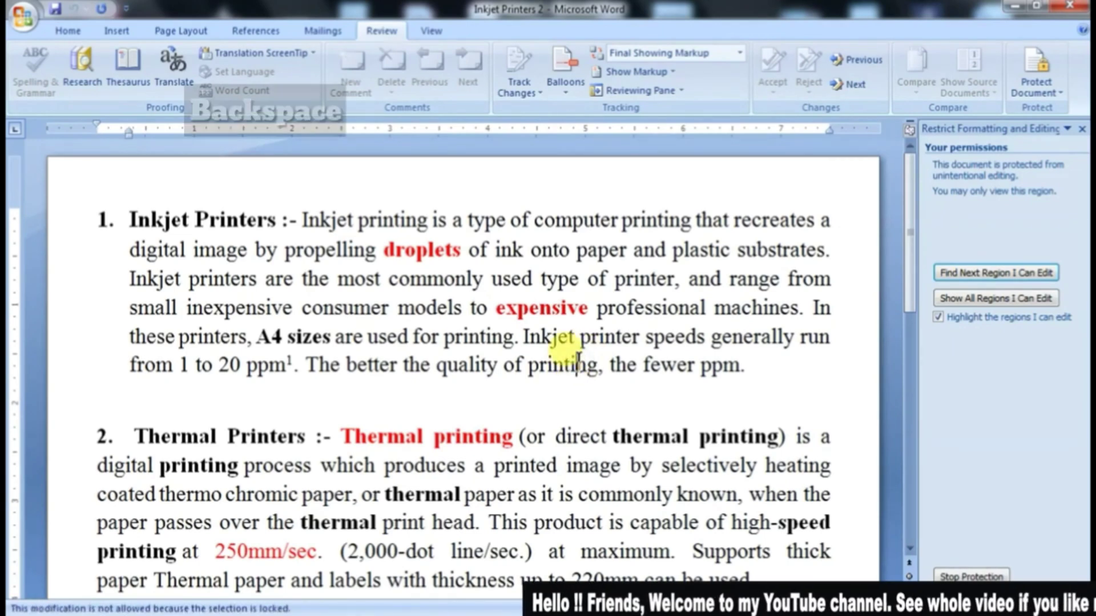
{"action": "key", "text": "space"}
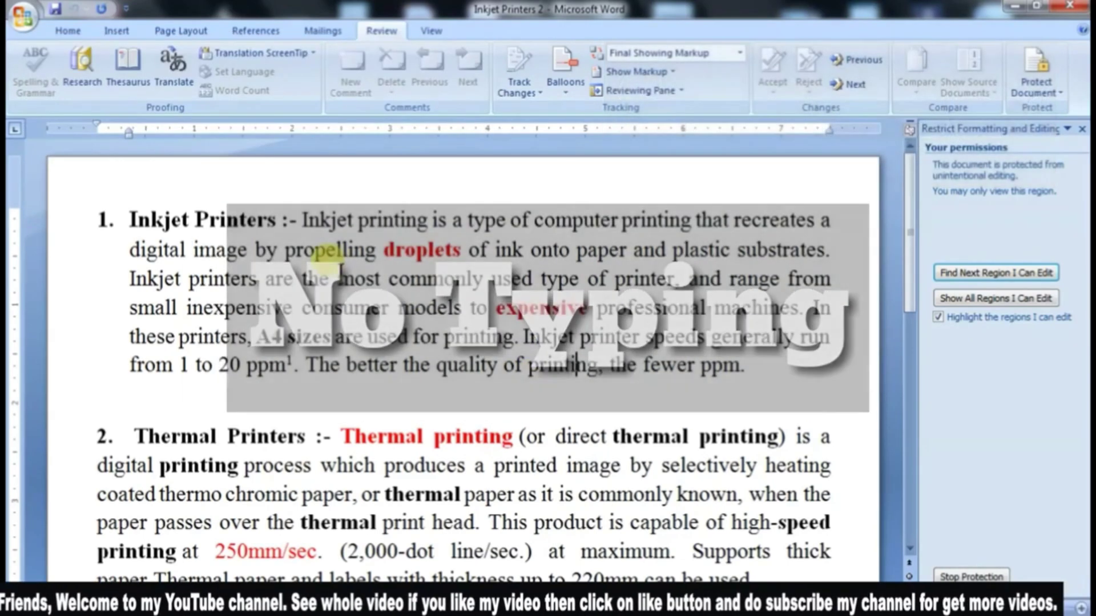
{"action": "left_click", "coordinate": [67, 32]}
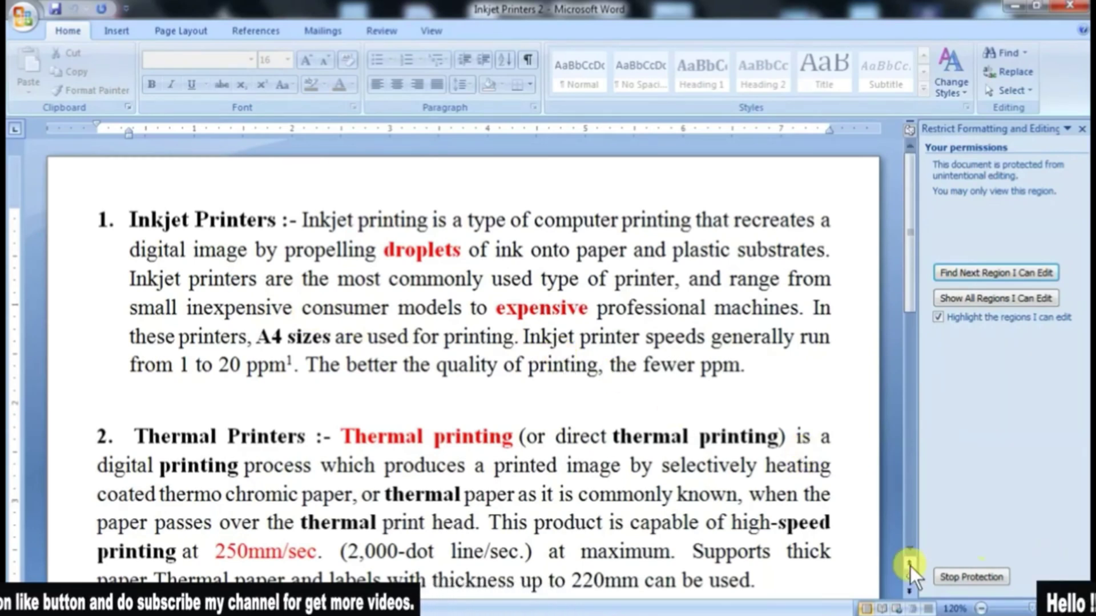
Step: Stop the document's protection by entering its password, and dismiss the formatting and editing restriction settings
{"action": "left_click", "coordinate": [971, 578]}
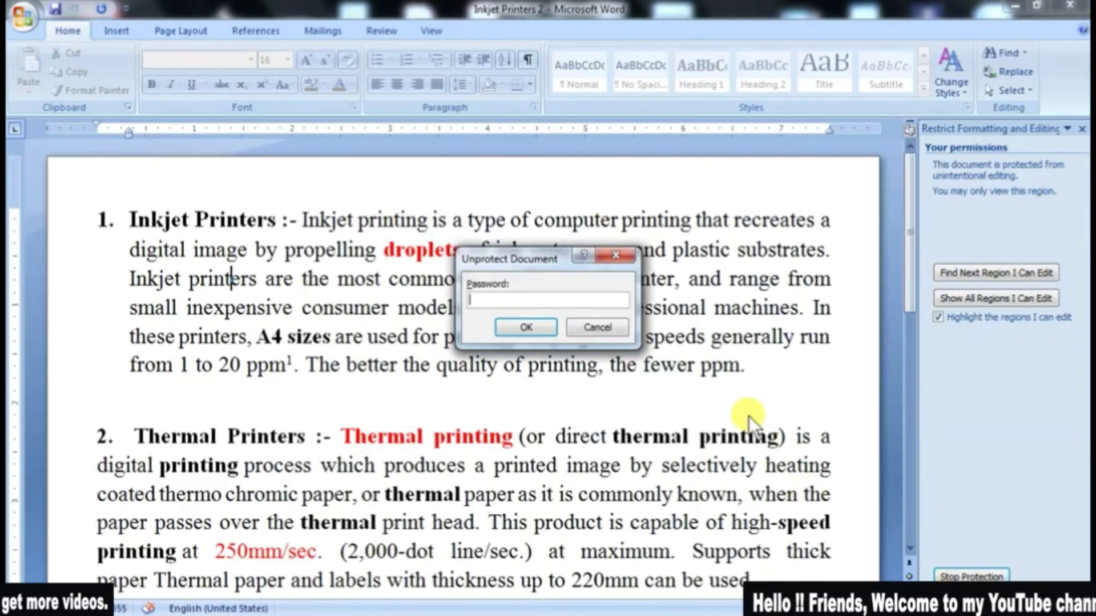
{"action": "type", "text": "123"}
{"action": "key", "text": "Return"}
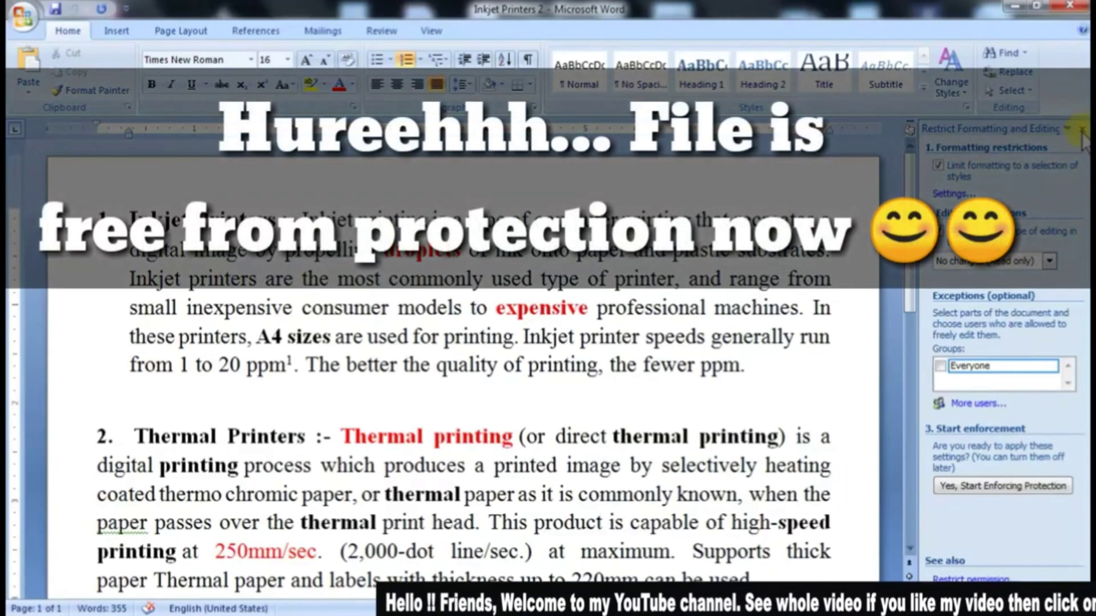
{"action": "left_click", "coordinate": [1082, 129]}
Step: Add the word "type" at the end of the Inkjet Printers paragraph, separated by a space from "ppm."
{"action": "left_click", "coordinate": [469, 412]}
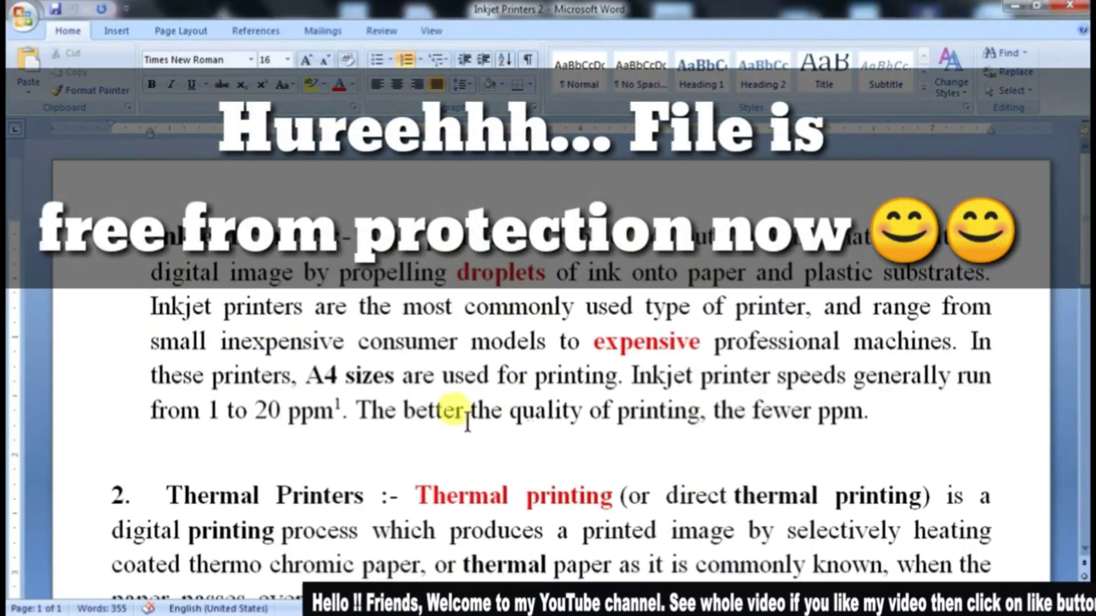
{"action": "left_click", "coordinate": [897, 414]}
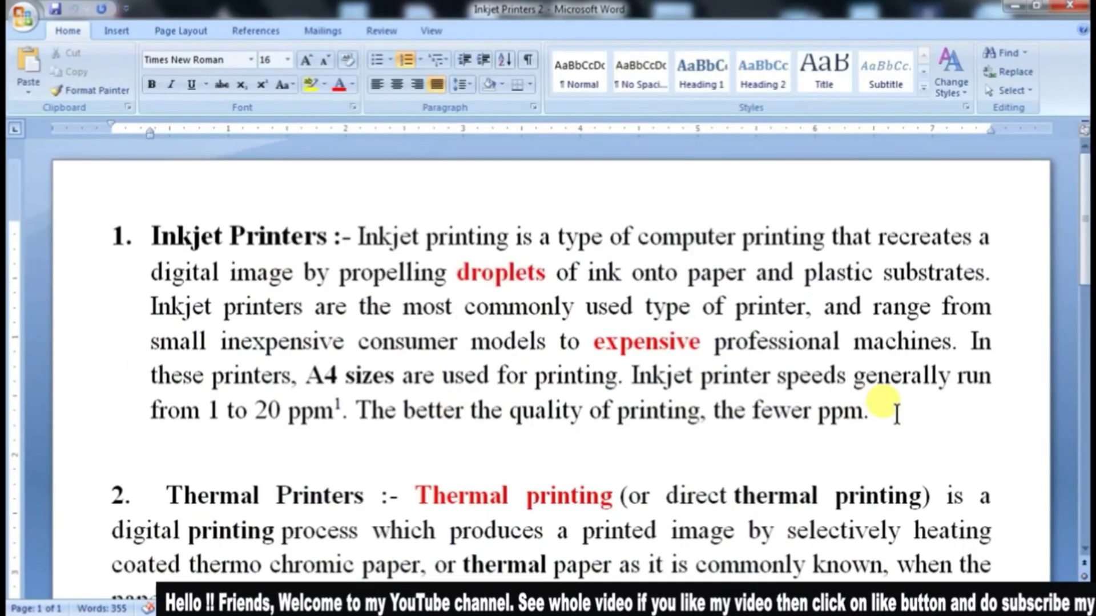
{"action": "type", "text": "type"}
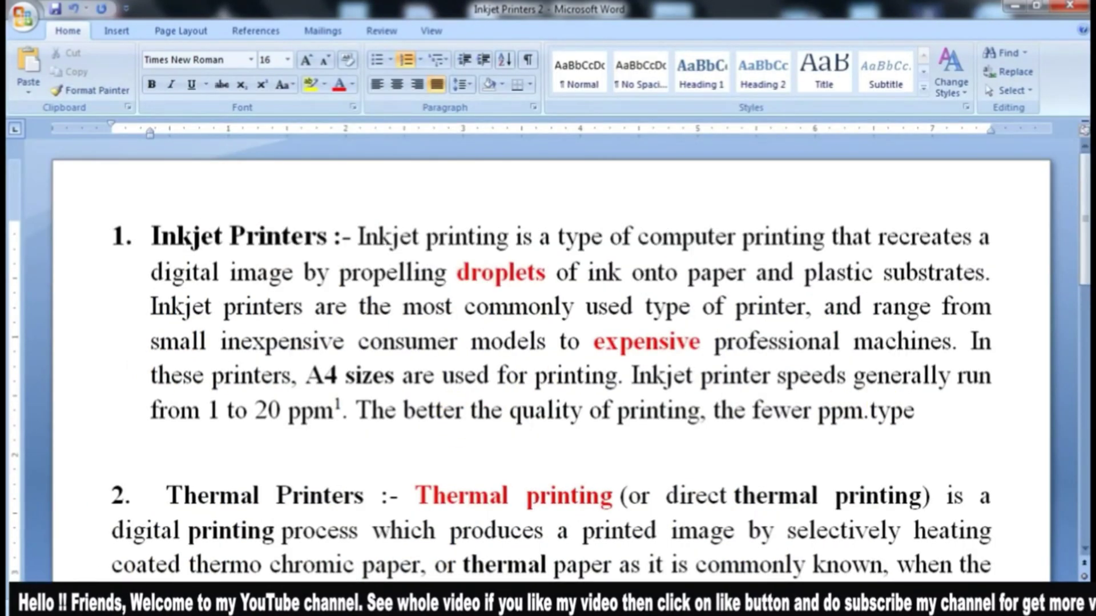
{"action": "left_click", "coordinate": [869, 412]}
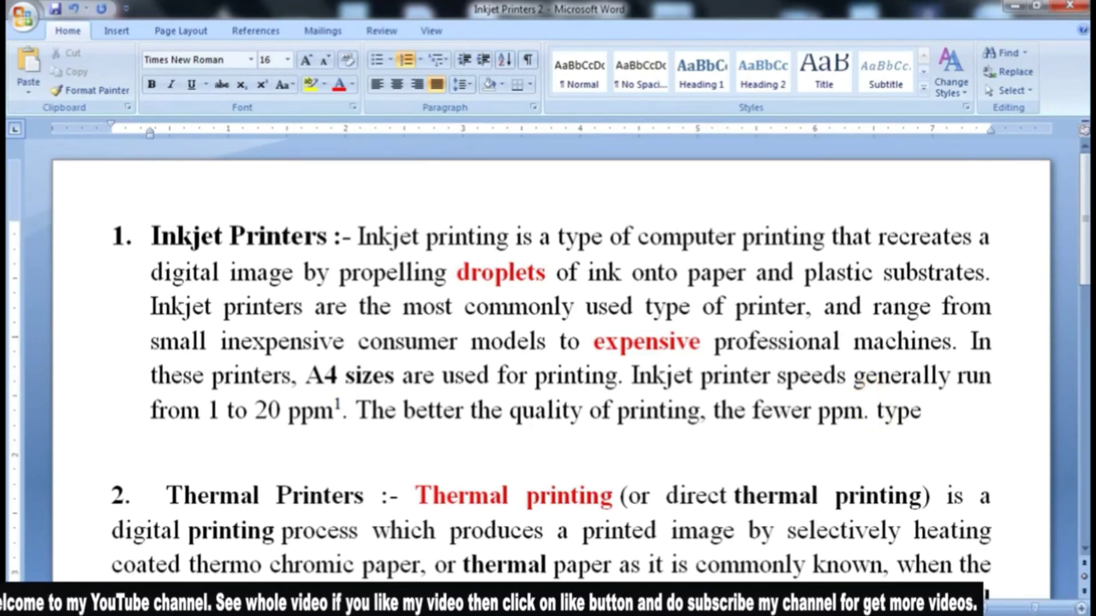
Step: Make the words "Inkjet printer" before "speeds generally run" bold, and return to the reviewing commands
{"action": "left_click_drag", "start_coordinate": [774, 374], "coordinate": [640, 378]}
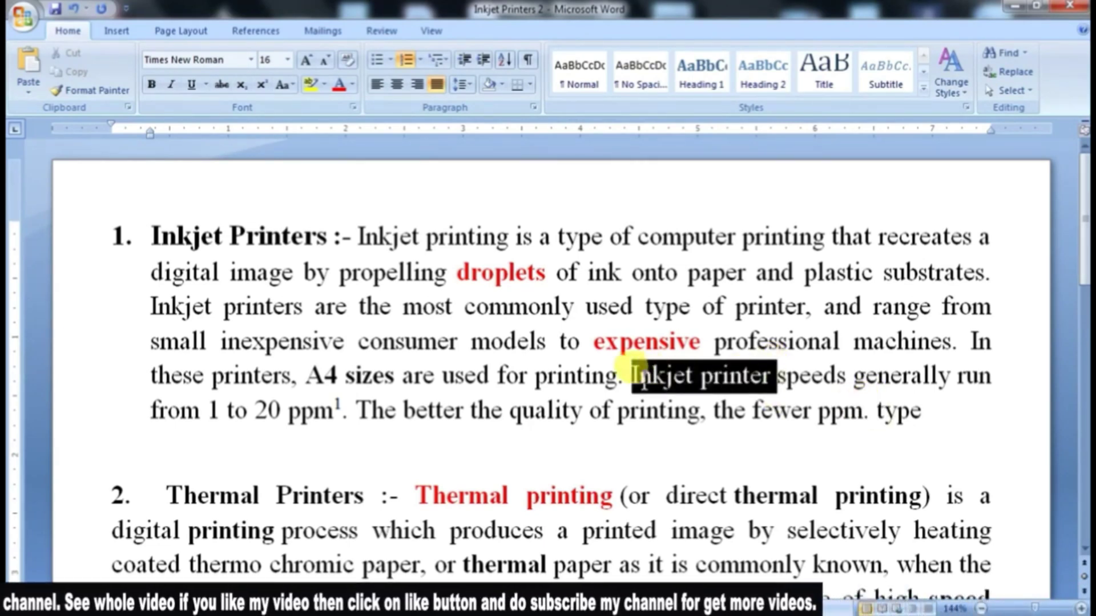
{"action": "left_click", "coordinate": [151, 84]}
{"action": "left_click", "coordinate": [417, 411]}
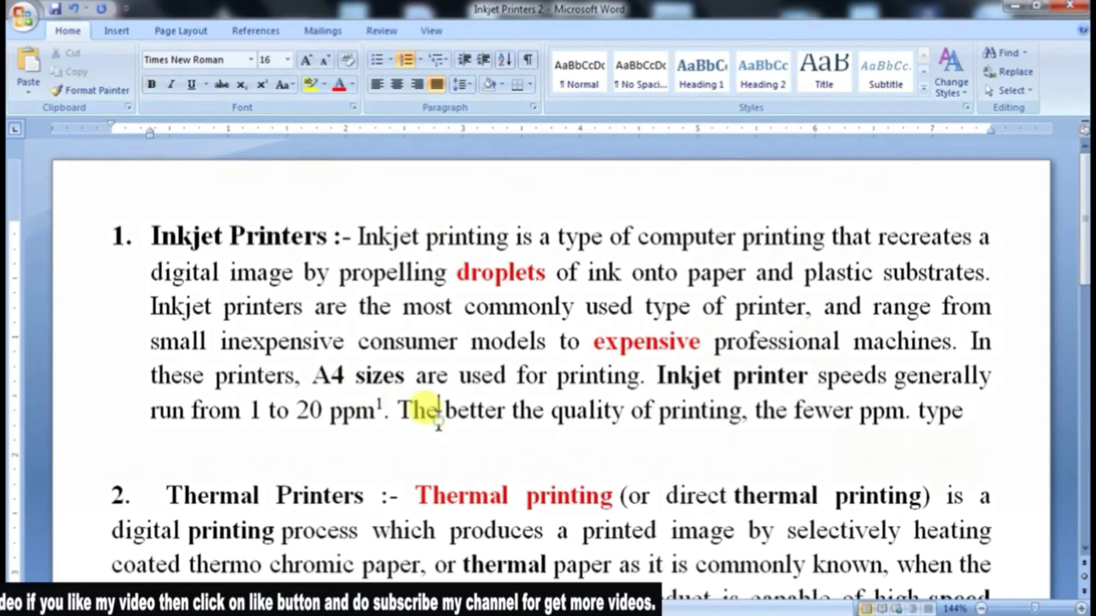
{"action": "left_click", "coordinate": [381, 31]}
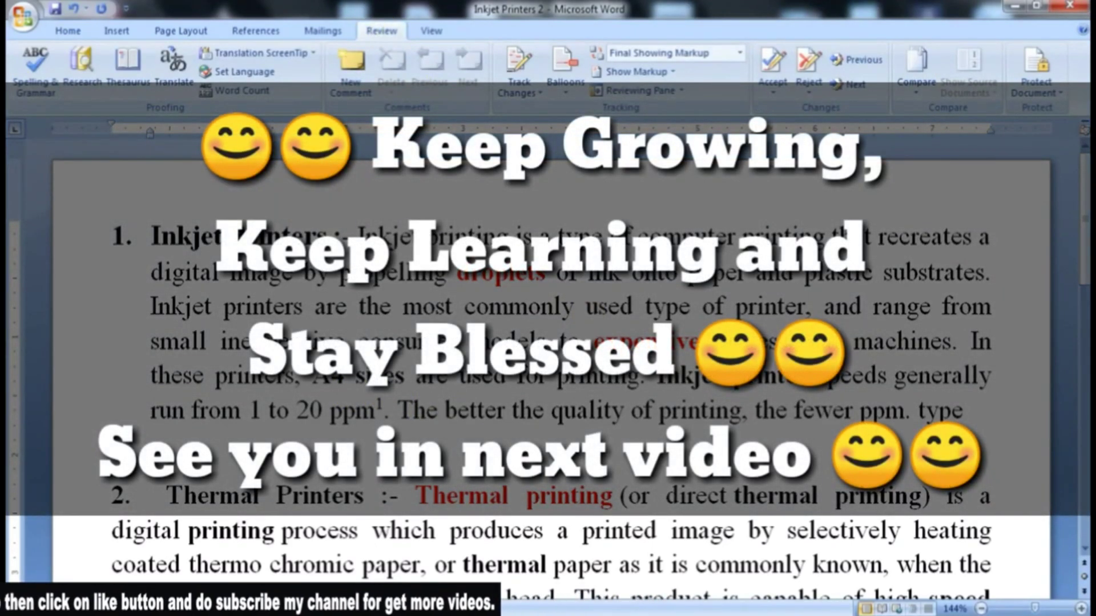